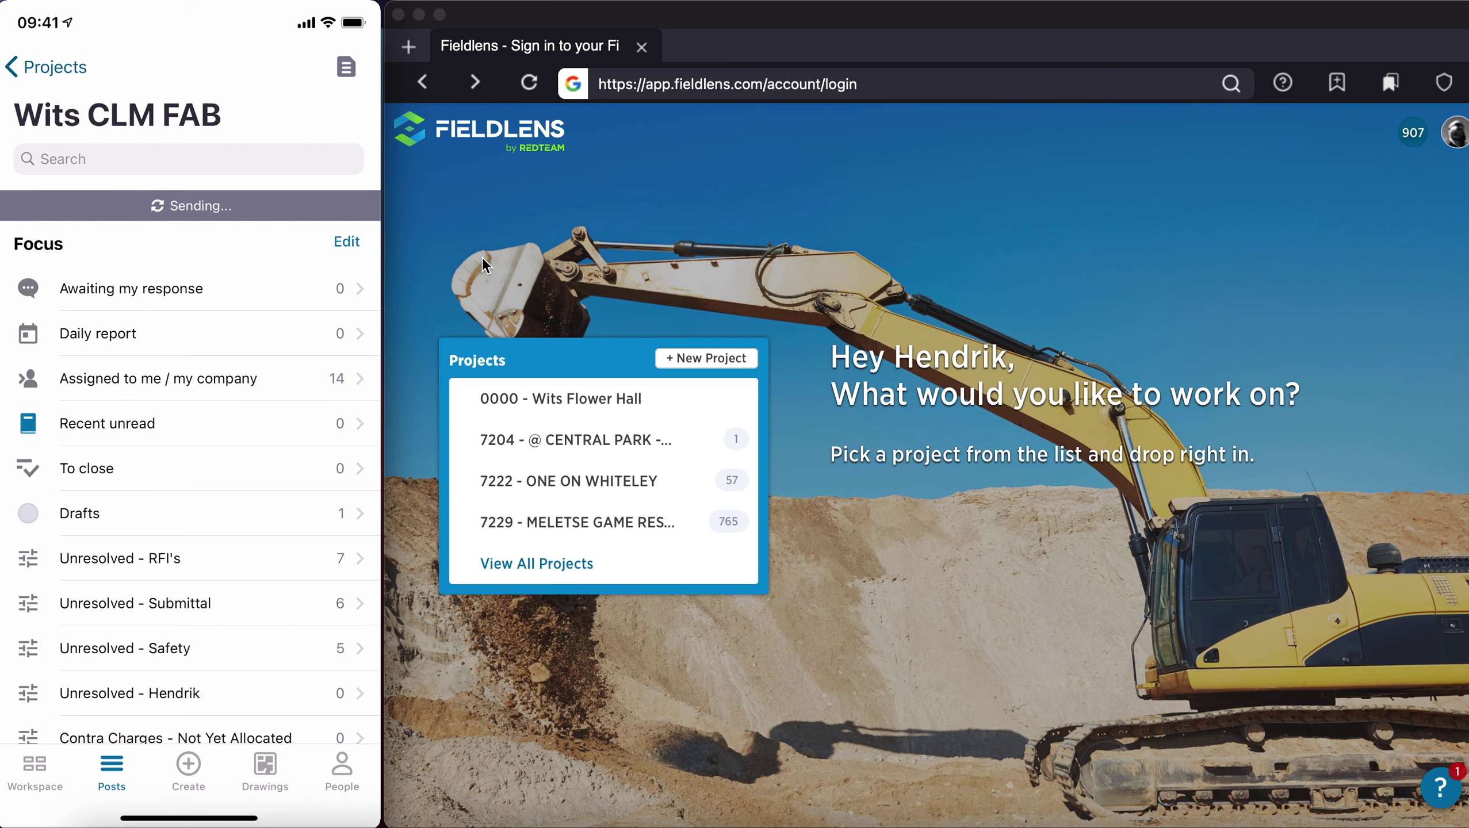
{"action": "mouse_move", "coordinate": [348, 231]}
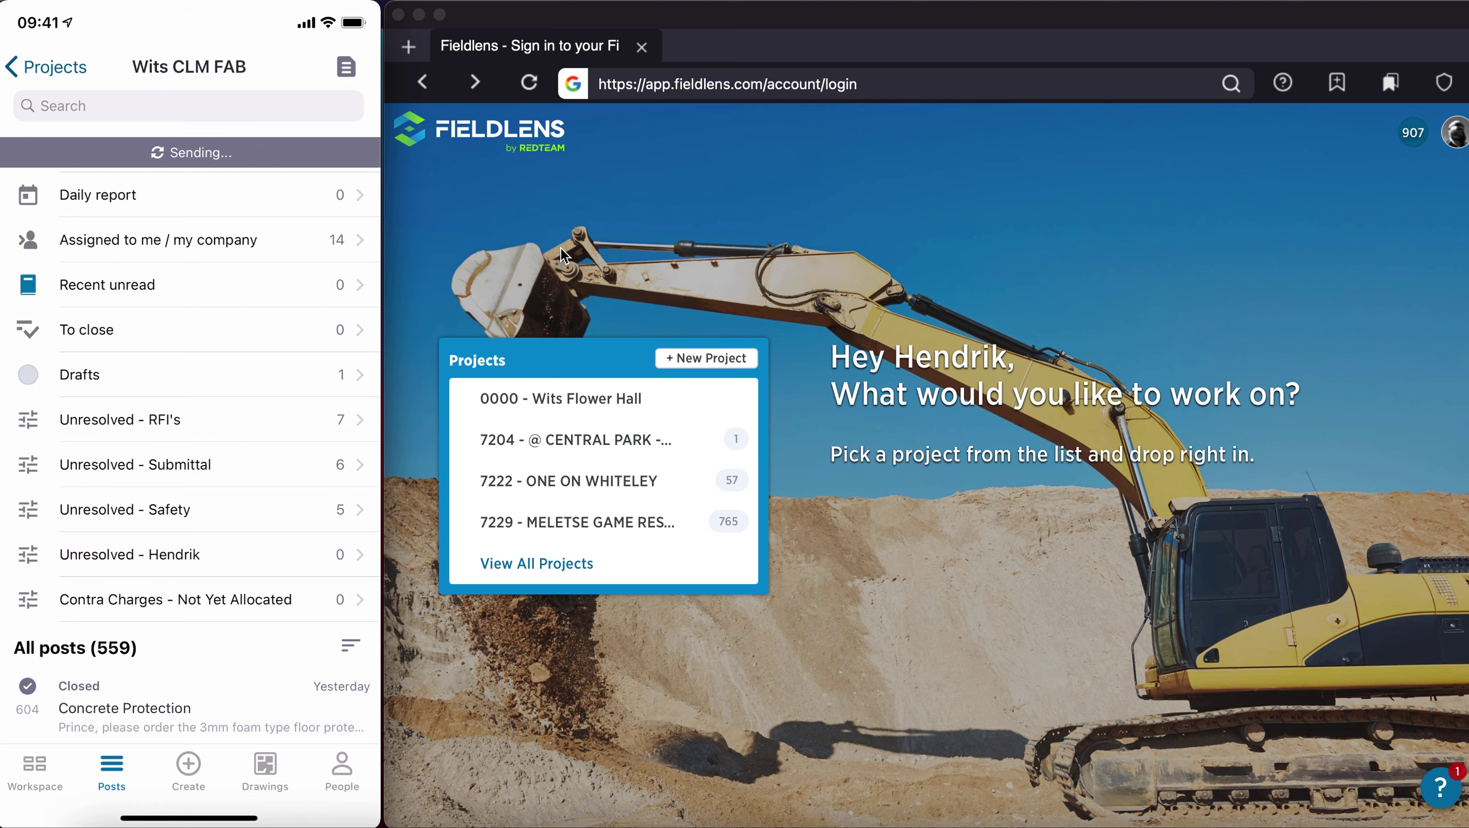
{"action": "mouse_move", "coordinate": [84, 313]}
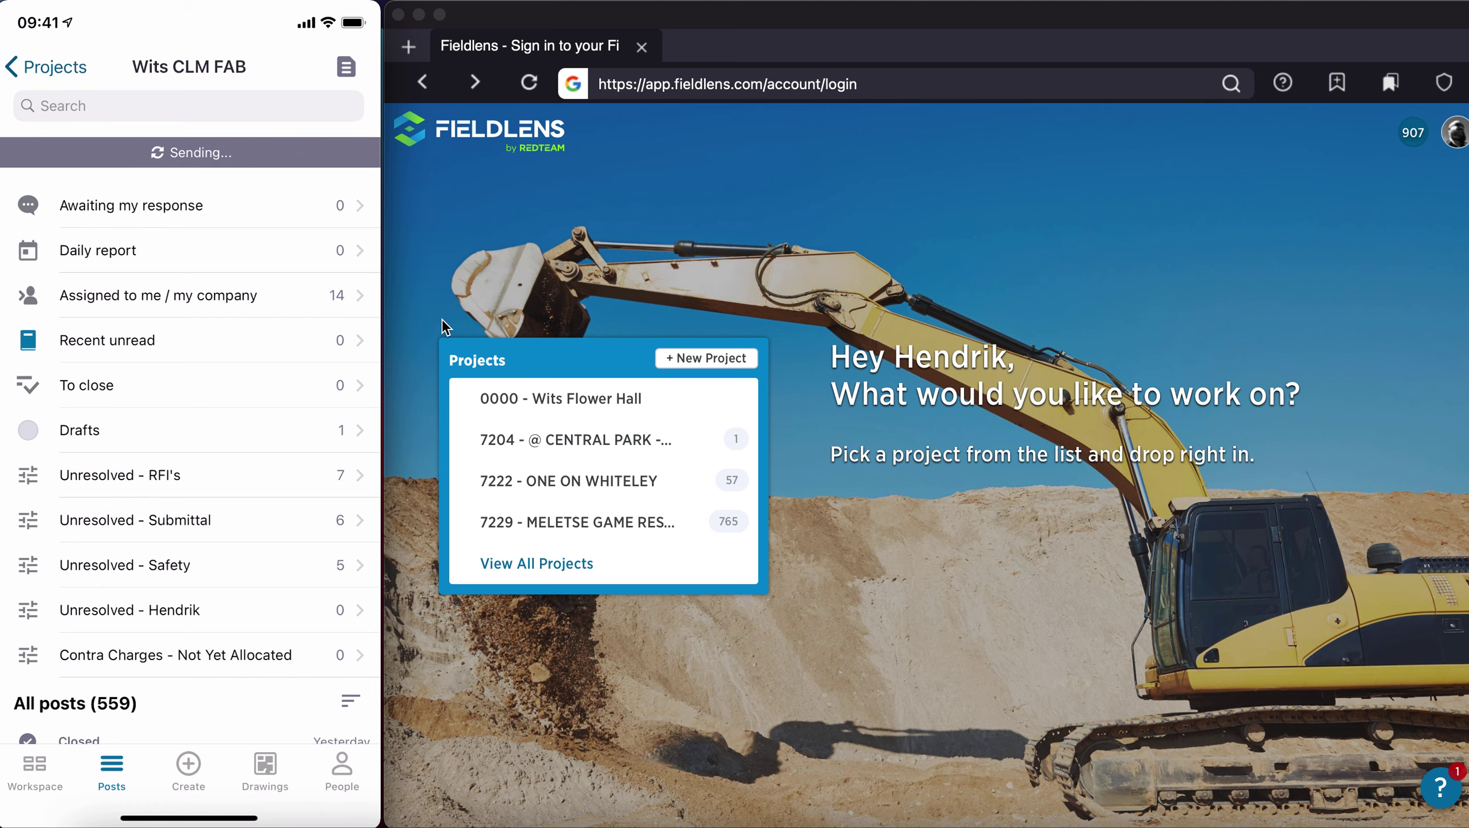
{"action": "mouse_move", "coordinate": [302, 310]}
{"action": "mouse_move", "coordinate": [220, 601]}
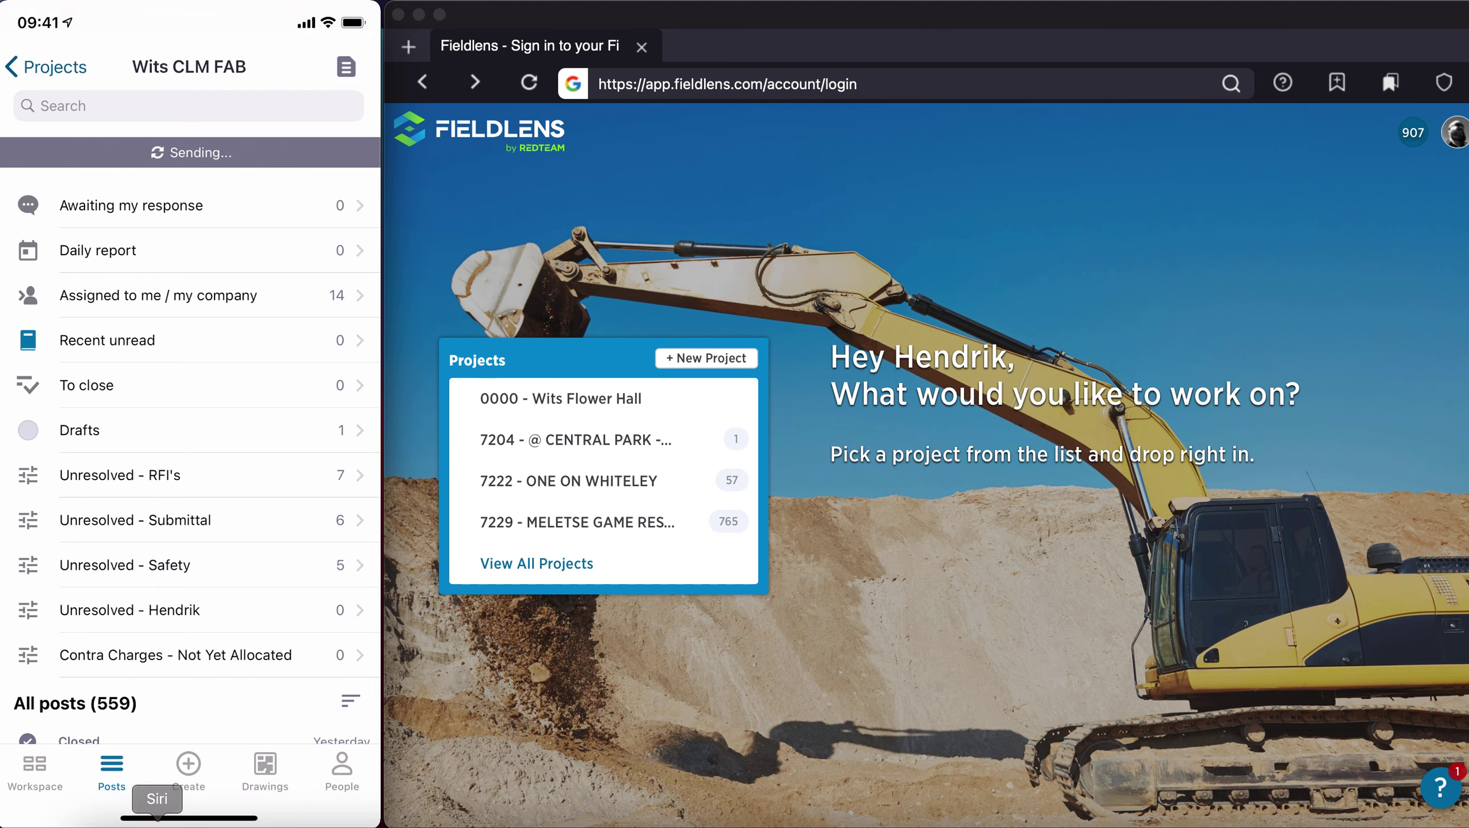
{"action": "mouse_move", "coordinate": [130, 749]}
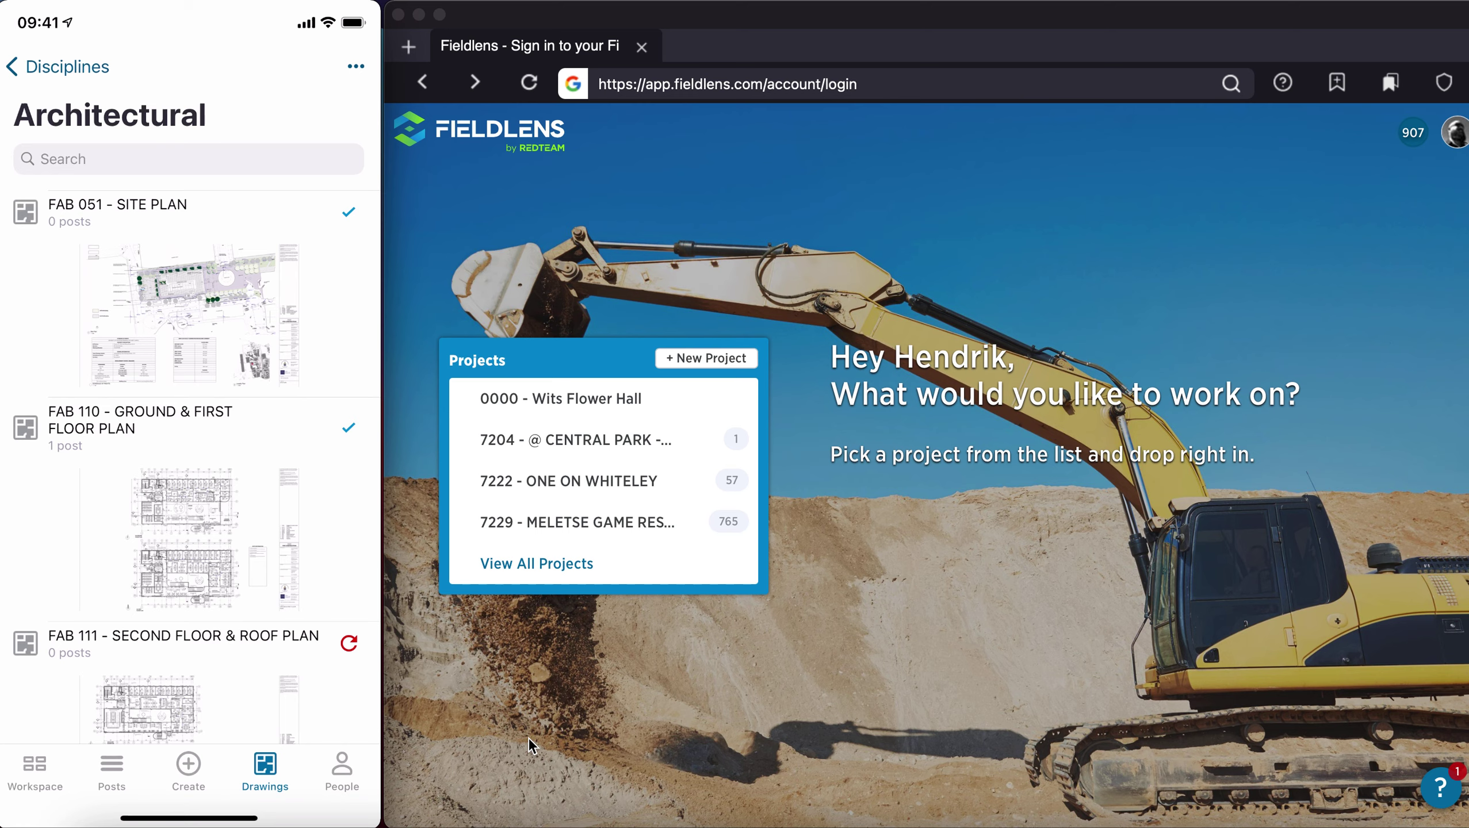
Browse the project's Architectural drawings list, from the site plan through the detail sheets and back to the start.
{"action": "scroll", "coordinate": [196, 406], "scroll_direction": "down", "scroll_amount": 5}
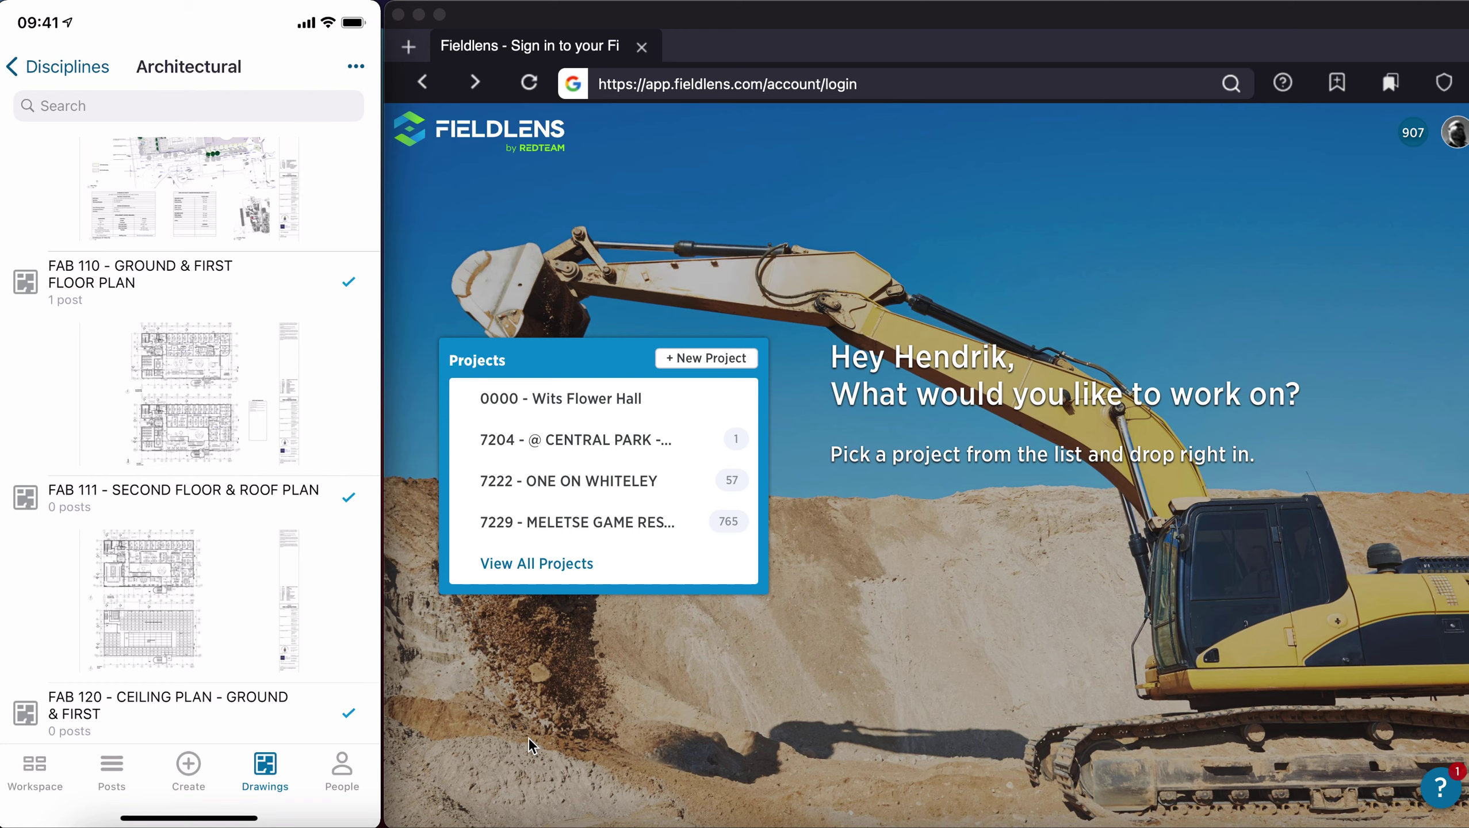
{"action": "scroll", "coordinate": [190, 435], "scroll_direction": "down", "scroll_amount": 15}
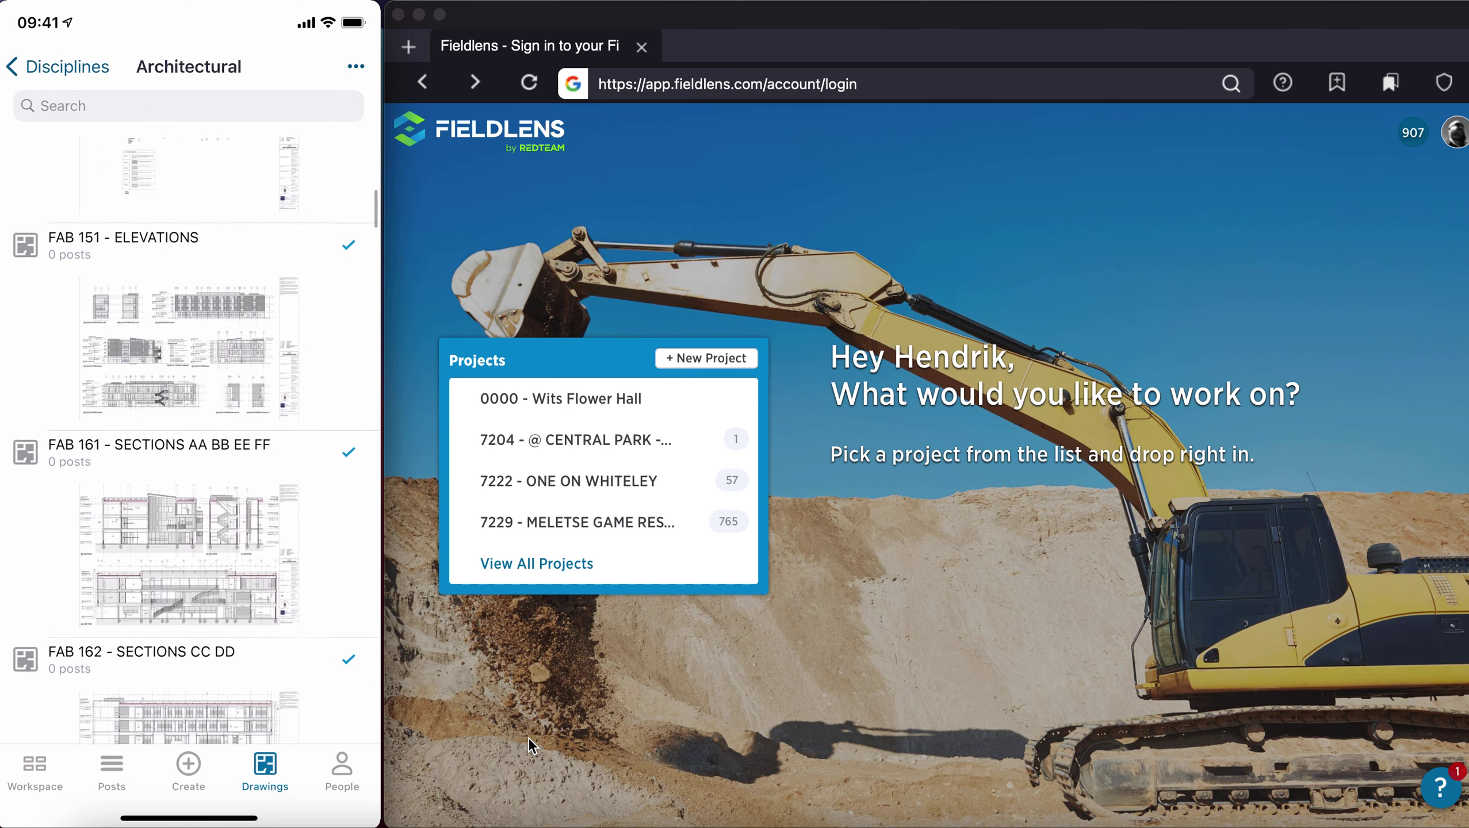
{"action": "scroll", "coordinate": [191, 434], "scroll_direction": "down", "scroll_amount": 10}
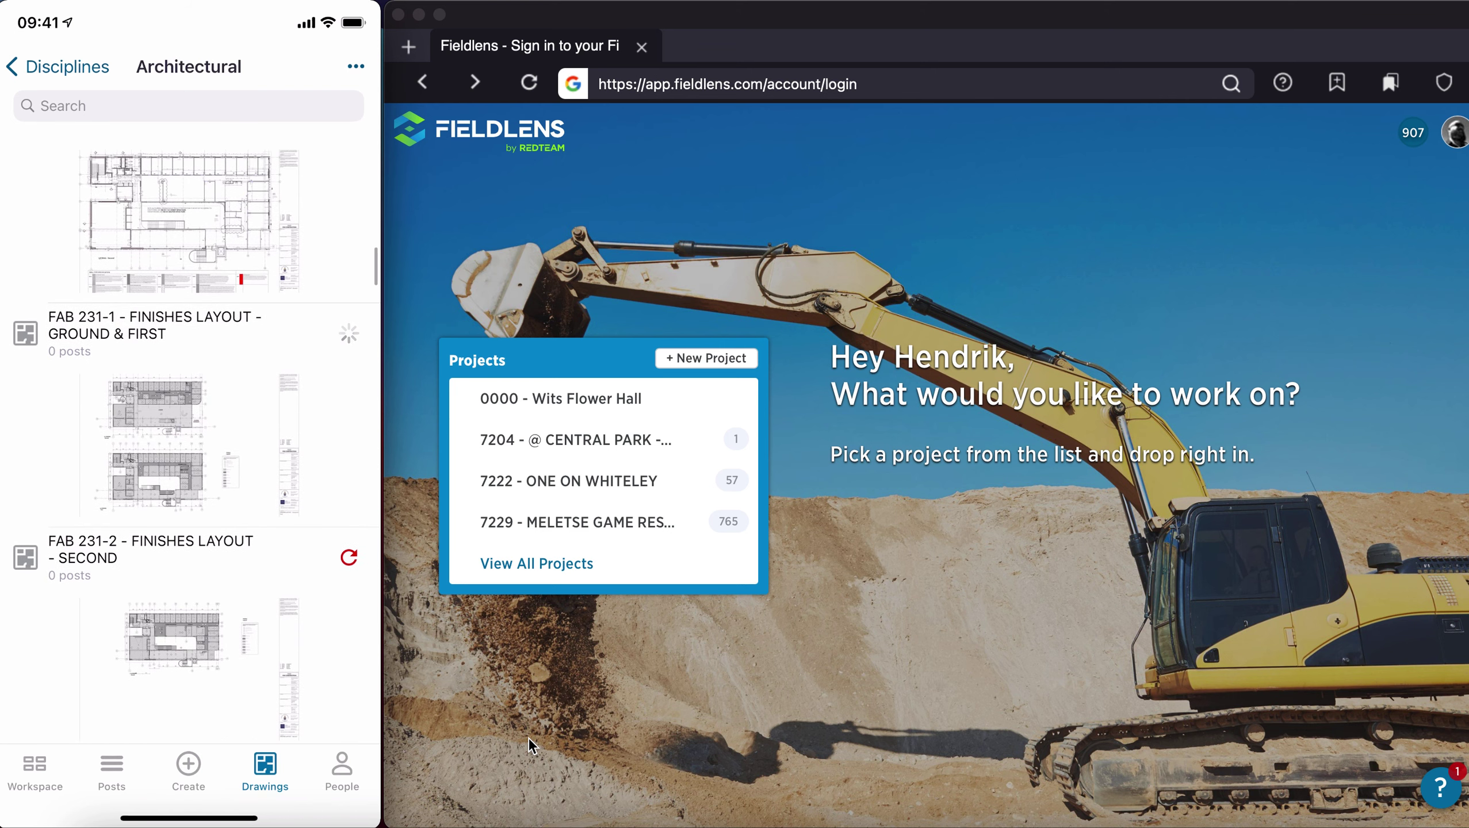
{"action": "scroll", "coordinate": [191, 434], "scroll_direction": "down", "scroll_amount": 5}
{"action": "scroll", "coordinate": [190, 434], "scroll_direction": "down", "scroll_amount": 15}
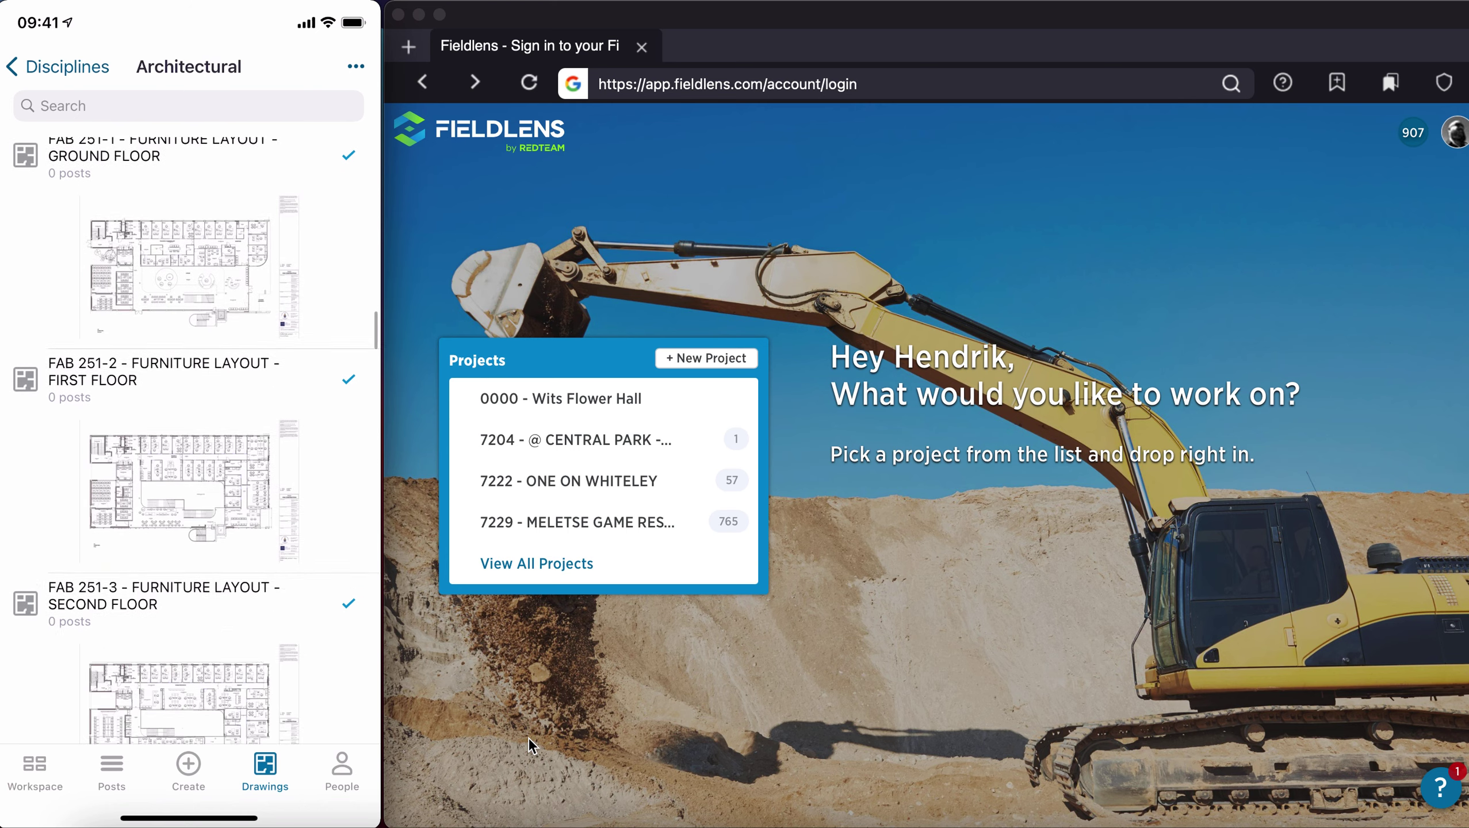
{"action": "scroll", "coordinate": [191, 435], "scroll_direction": "down", "scroll_amount": 15}
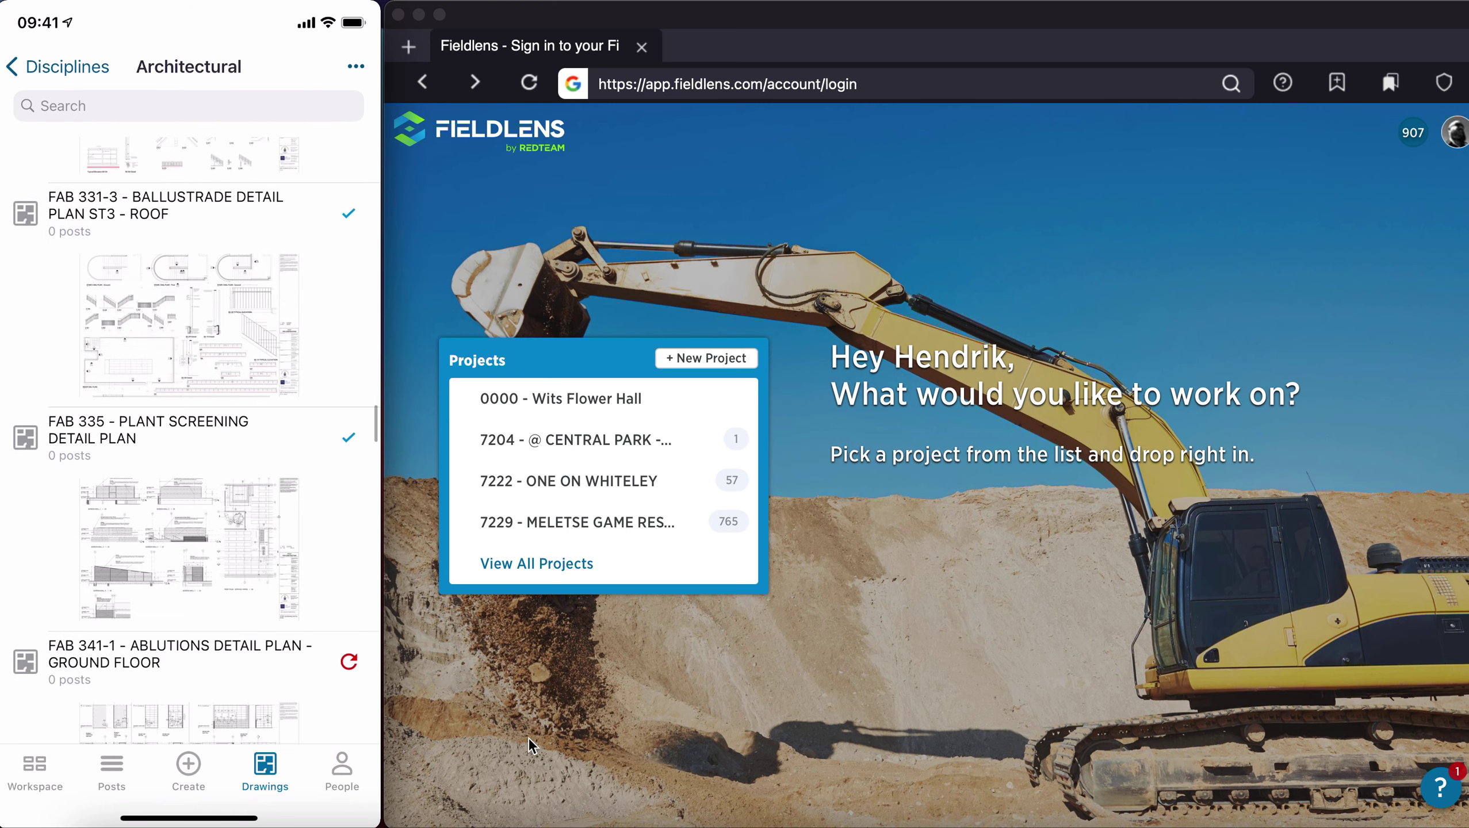
{"action": "scroll", "coordinate": [190, 435], "scroll_direction": "up", "scroll_amount": 5}
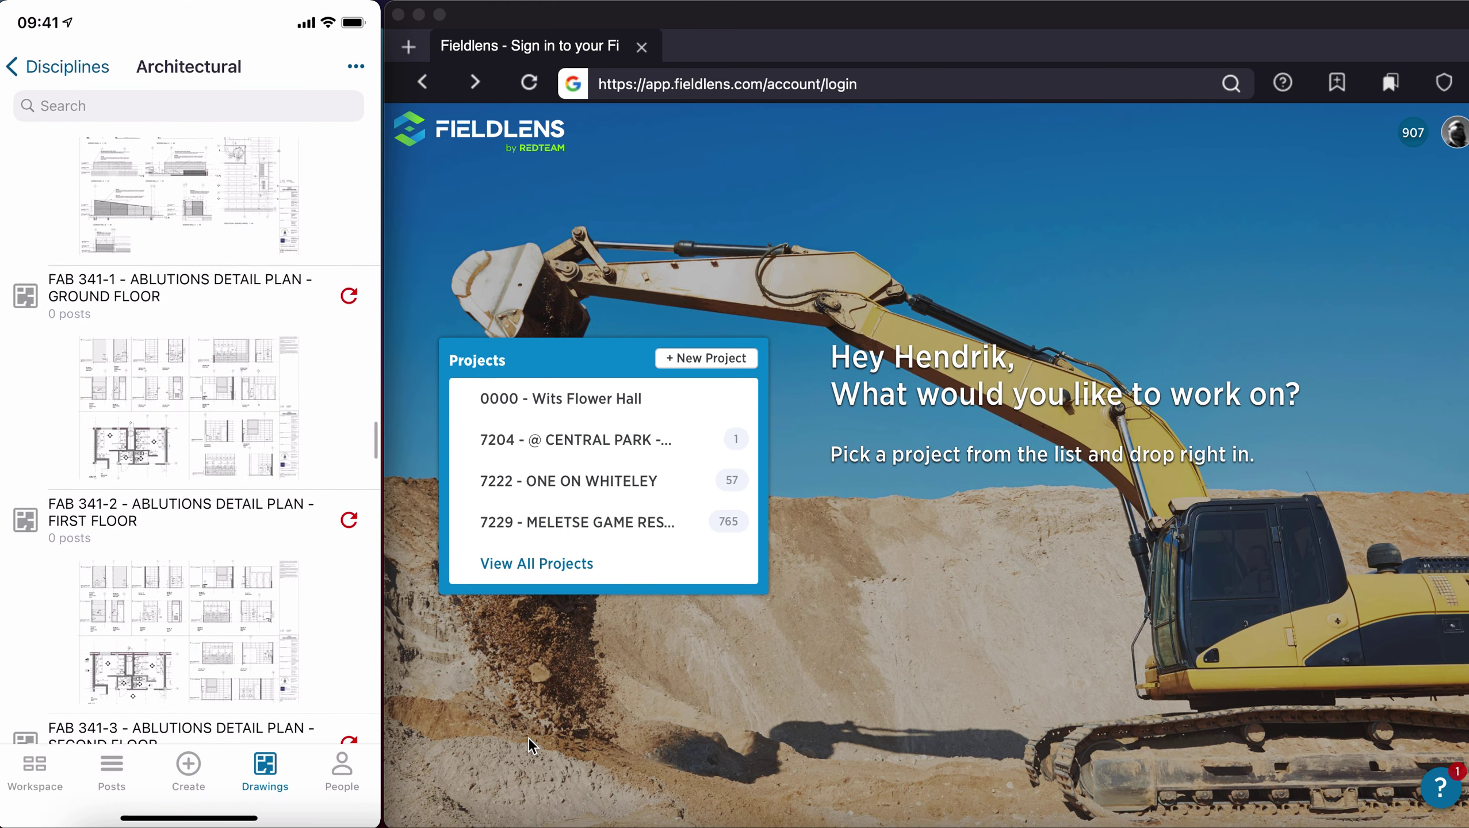
{"action": "scroll", "coordinate": [191, 435], "scroll_direction": "down", "scroll_amount": 8}
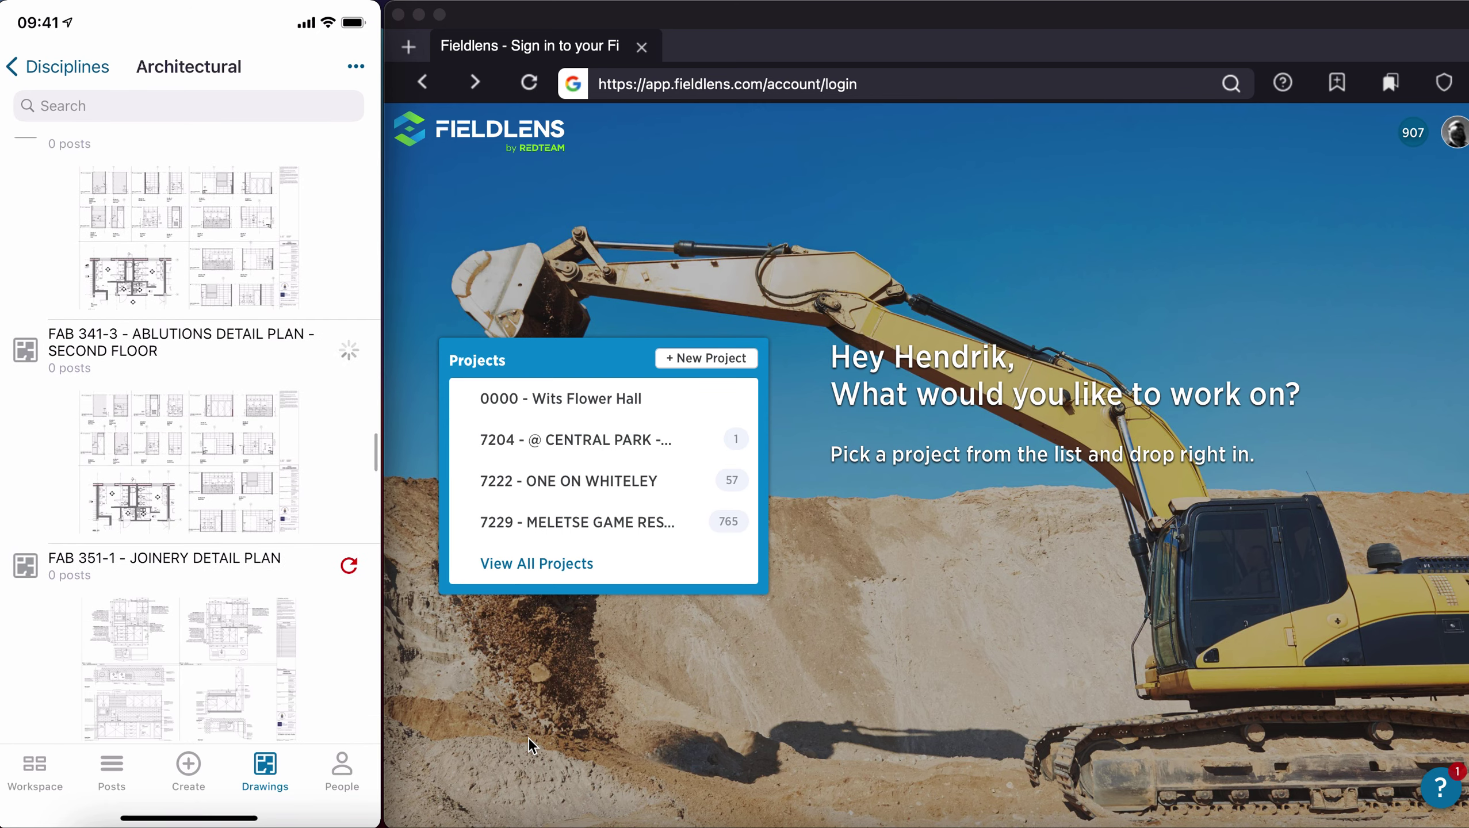
{"action": "scroll", "coordinate": [190, 435], "scroll_direction": "down", "scroll_amount": 8}
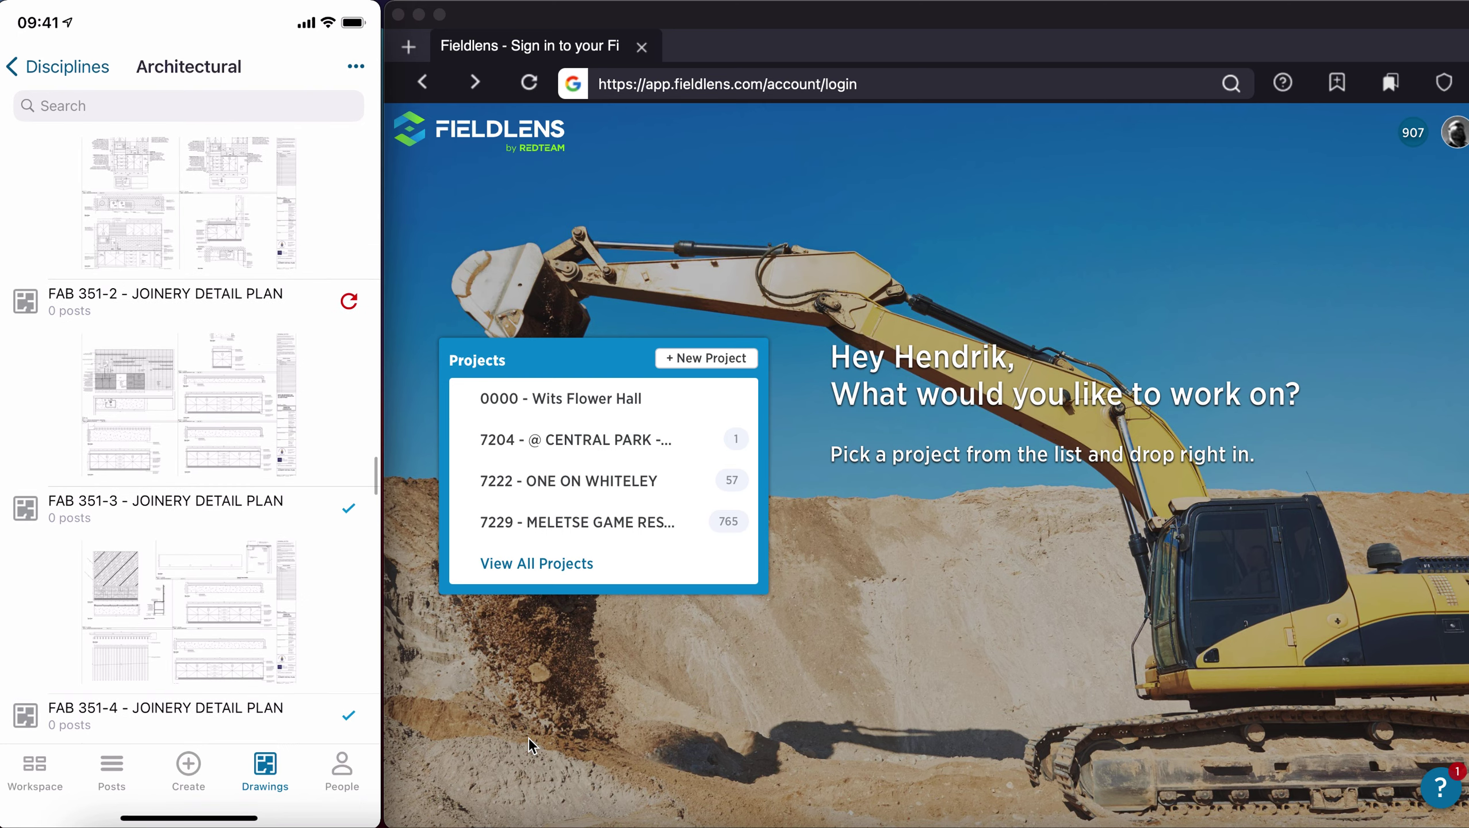
{"action": "scroll", "coordinate": [190, 435], "scroll_direction": "down", "scroll_amount": 10}
{"action": "scroll", "coordinate": [190, 435], "scroll_direction": "down", "scroll_amount": 10}
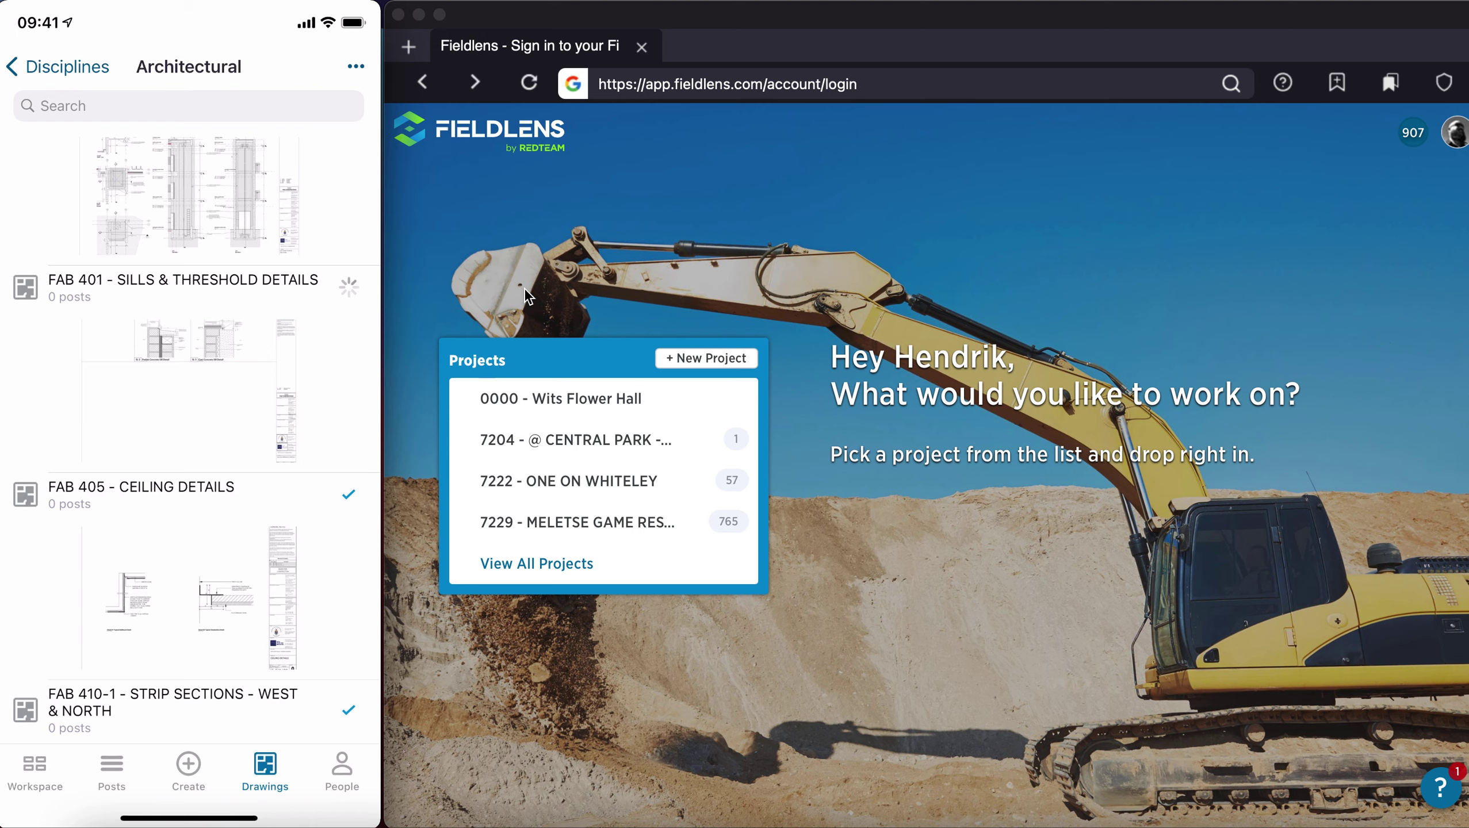
{"action": "scroll", "coordinate": [190, 429], "scroll_direction": "up", "scroll_amount": 10}
{"action": "scroll", "coordinate": [190, 441], "scroll_direction": "up", "scroll_amount": 15}
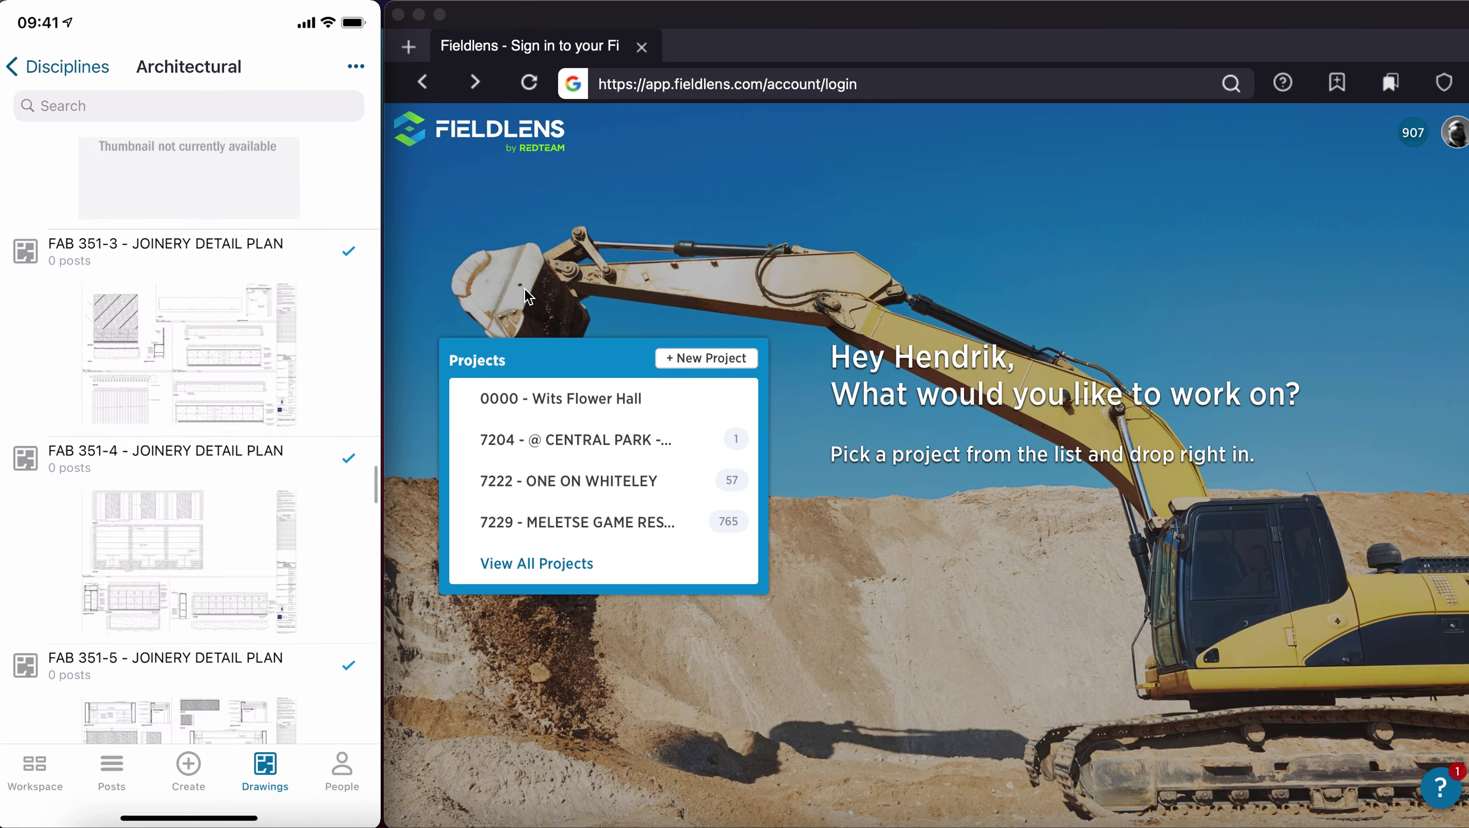
{"action": "scroll", "coordinate": [190, 441], "scroll_direction": "up", "scroll_amount": 10}
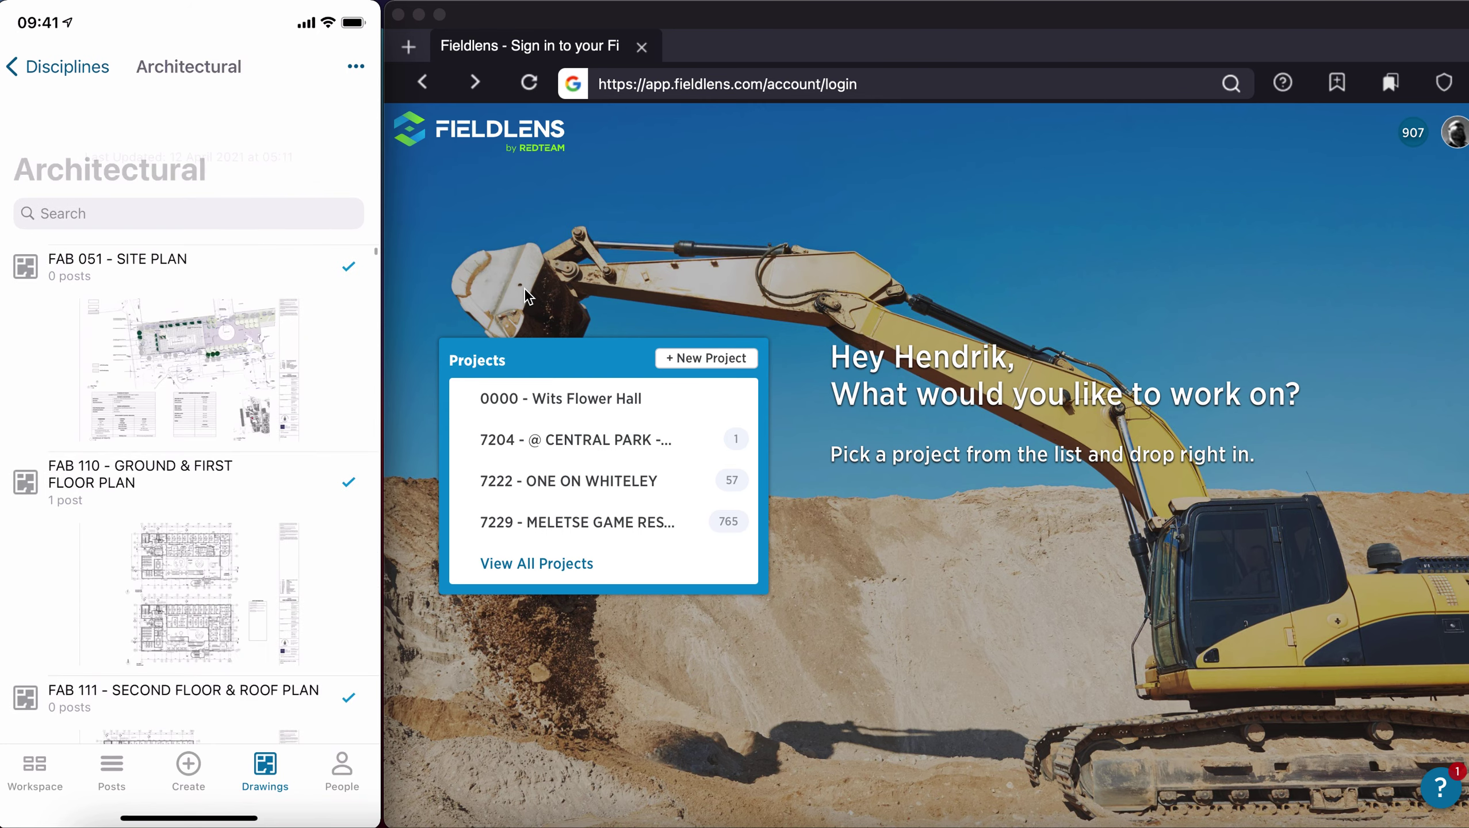
Open the drawing FAB 110 - GROUND & FIRST FLOOR PLAN to view its layout and posts.
{"action": "scroll", "coordinate": [190, 441], "scroll_direction": "down", "scroll_amount": 3}
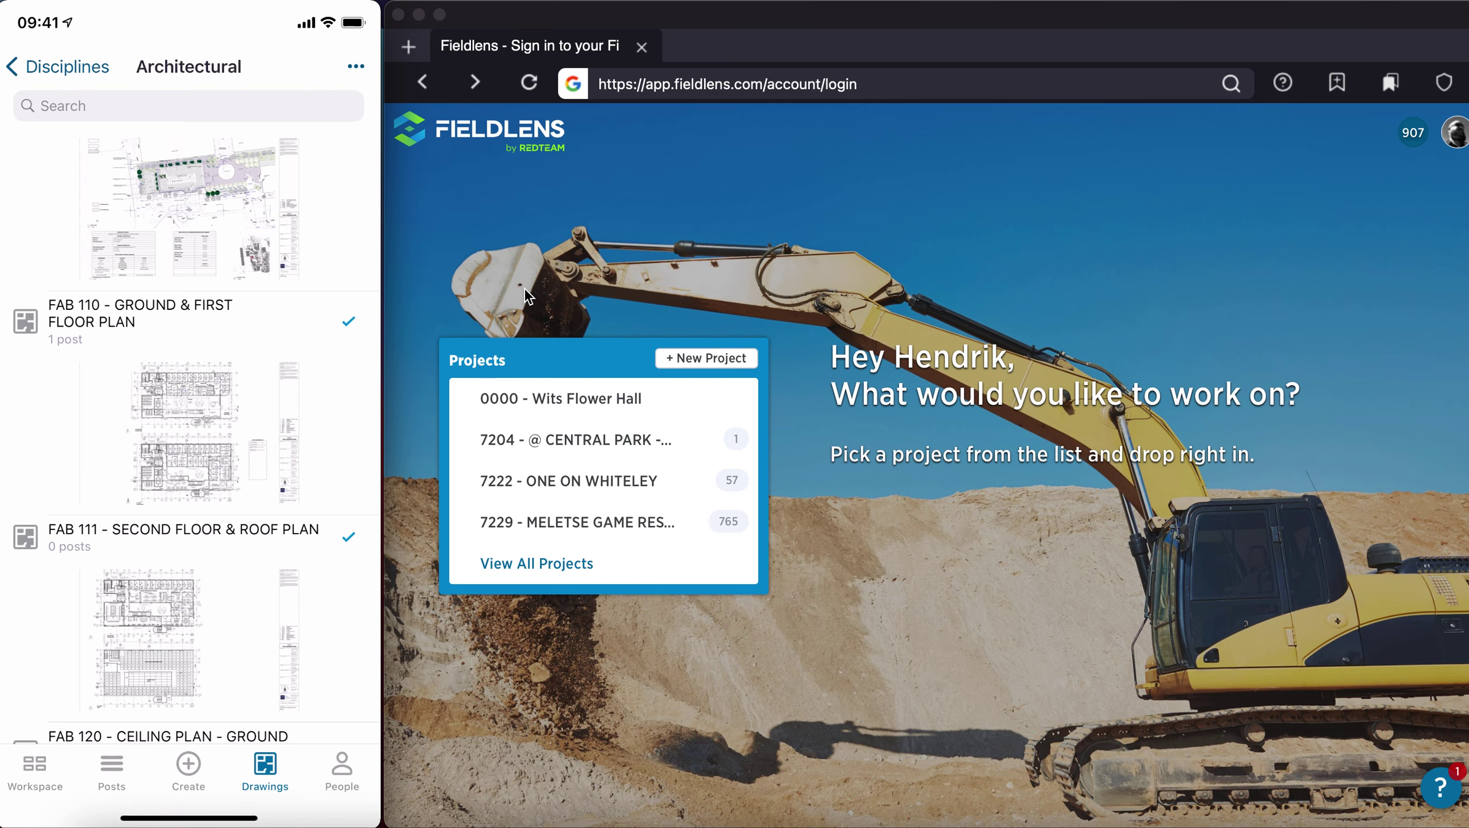
{"action": "left_click", "coordinate": [186, 432]}
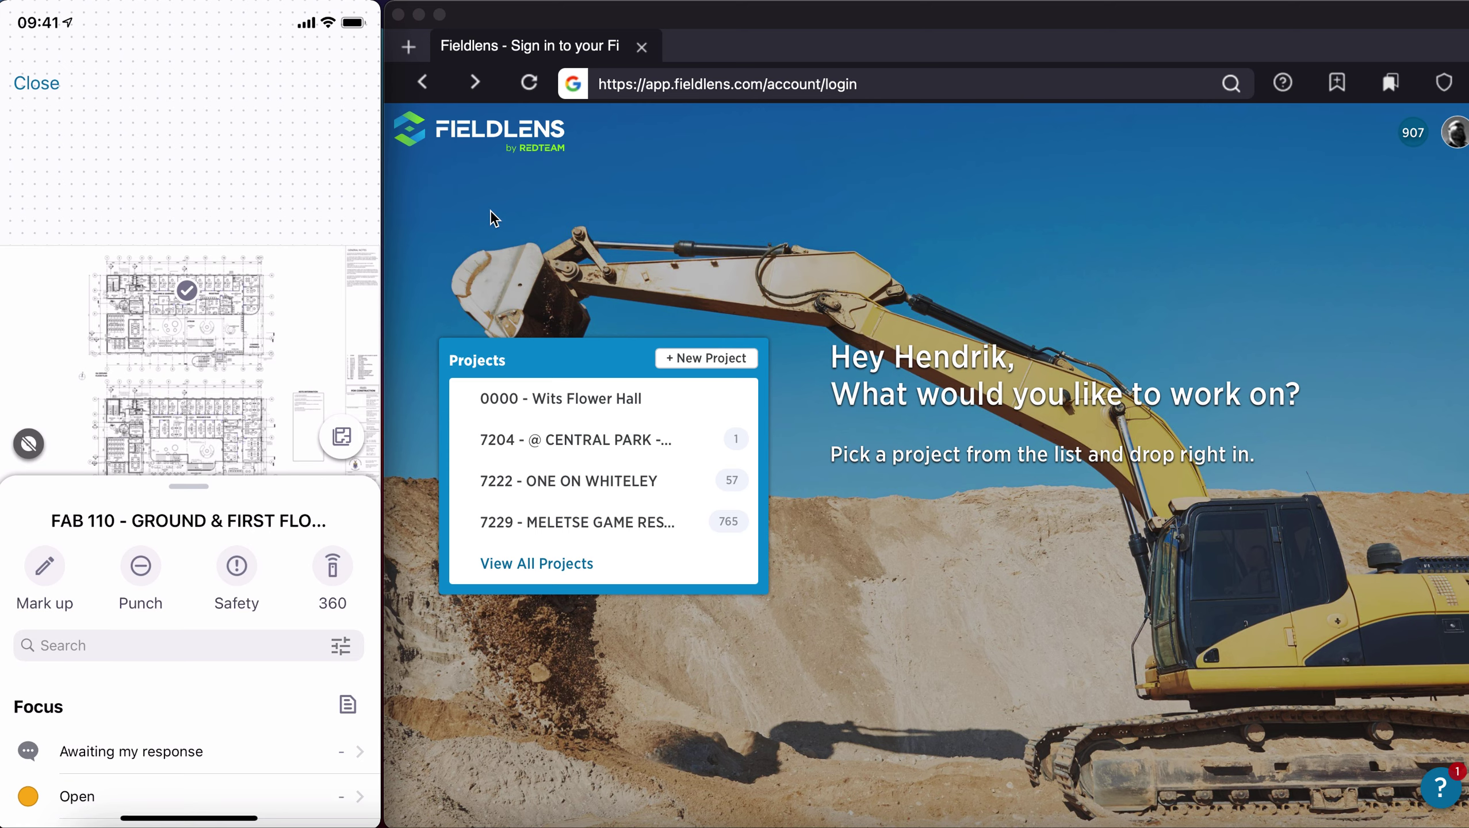
{"action": "mouse_move", "coordinate": [358, 442]}
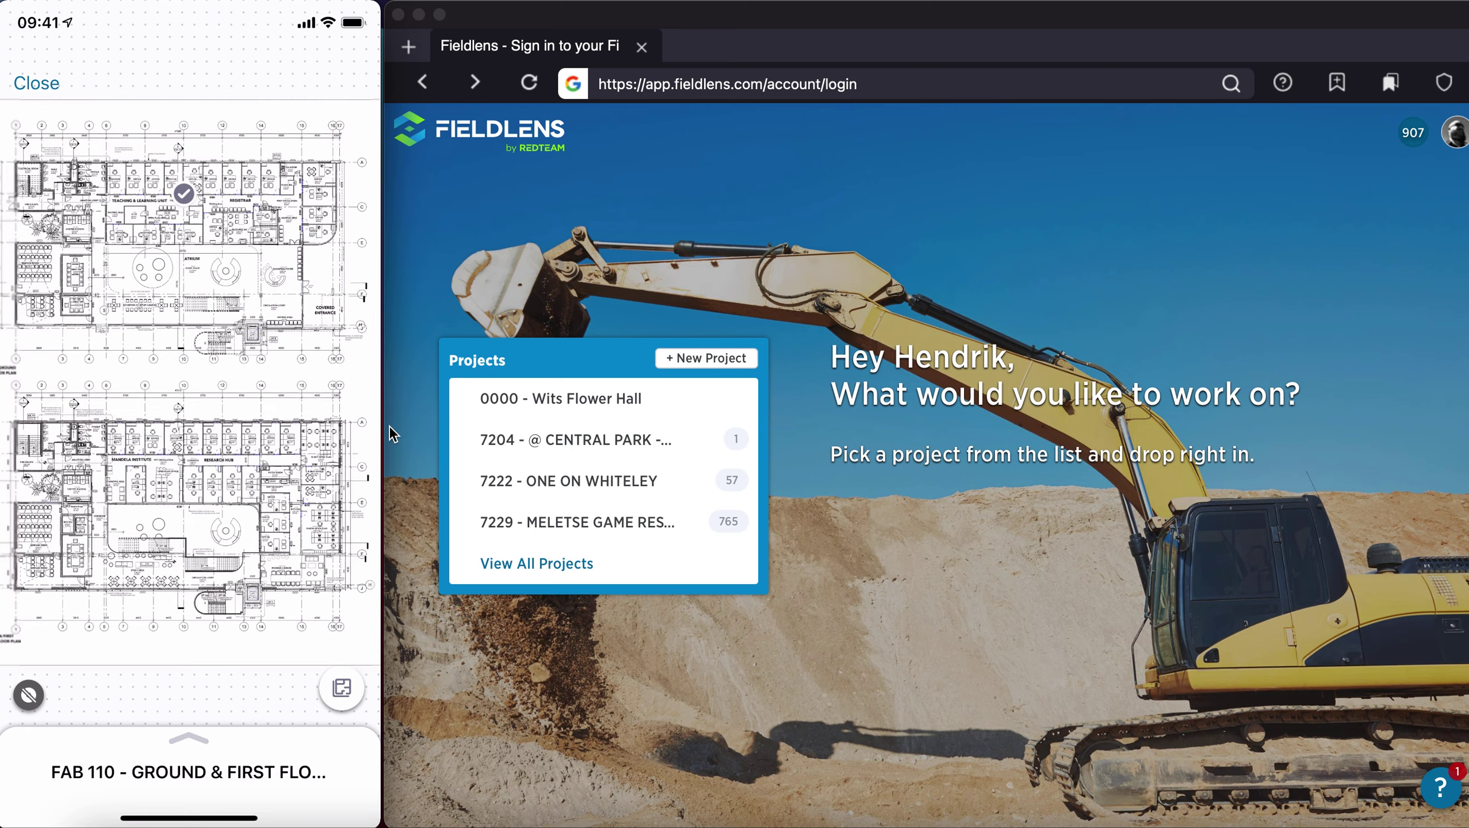
{"action": "mouse_move", "coordinate": [31, 708]}
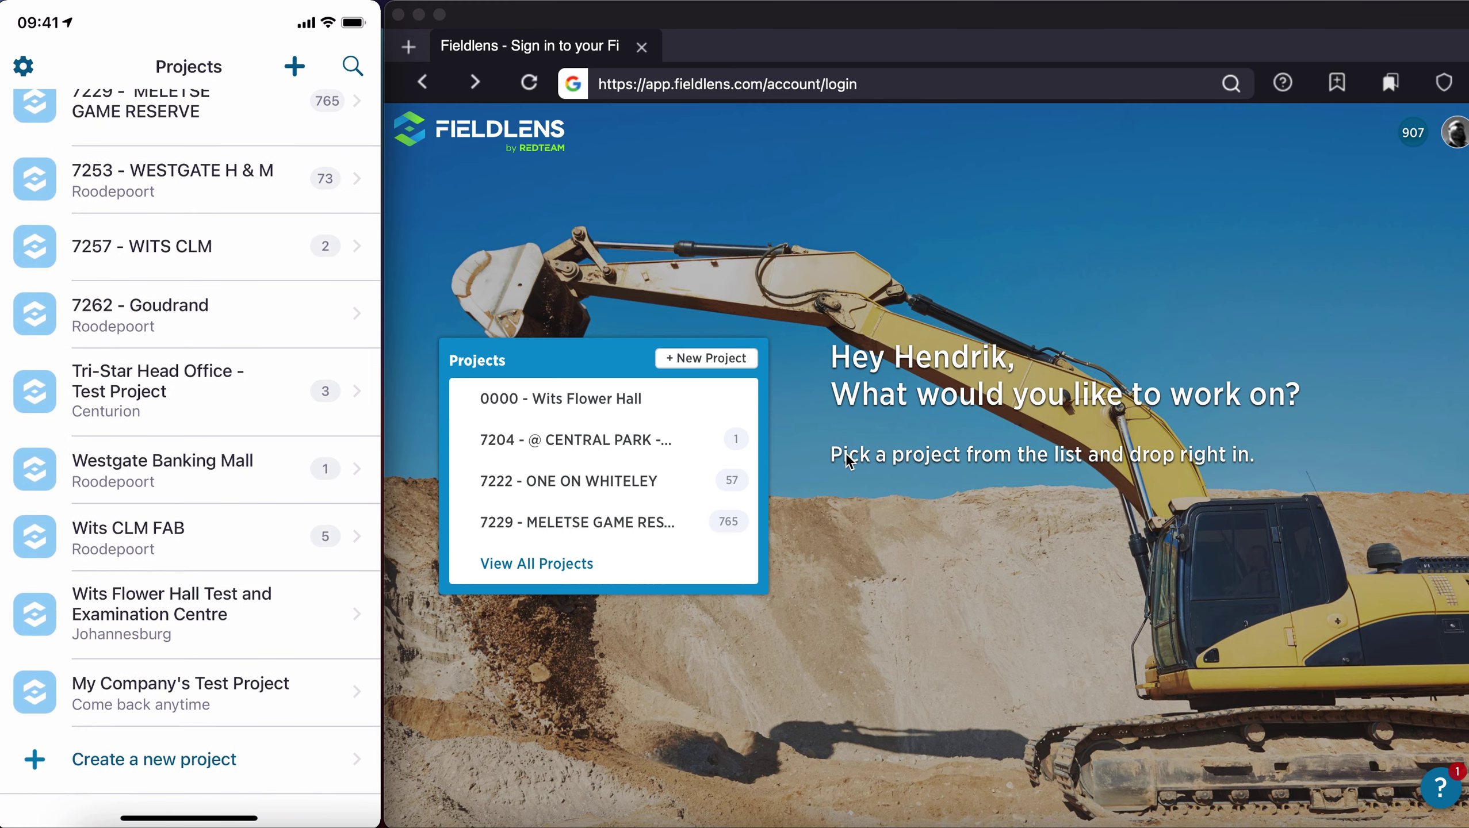
Open the 7257 - WITS CLM project from the full project list and switch from it to the Wits CLM FAB project.
{"action": "left_click", "coordinate": [571, 564]}
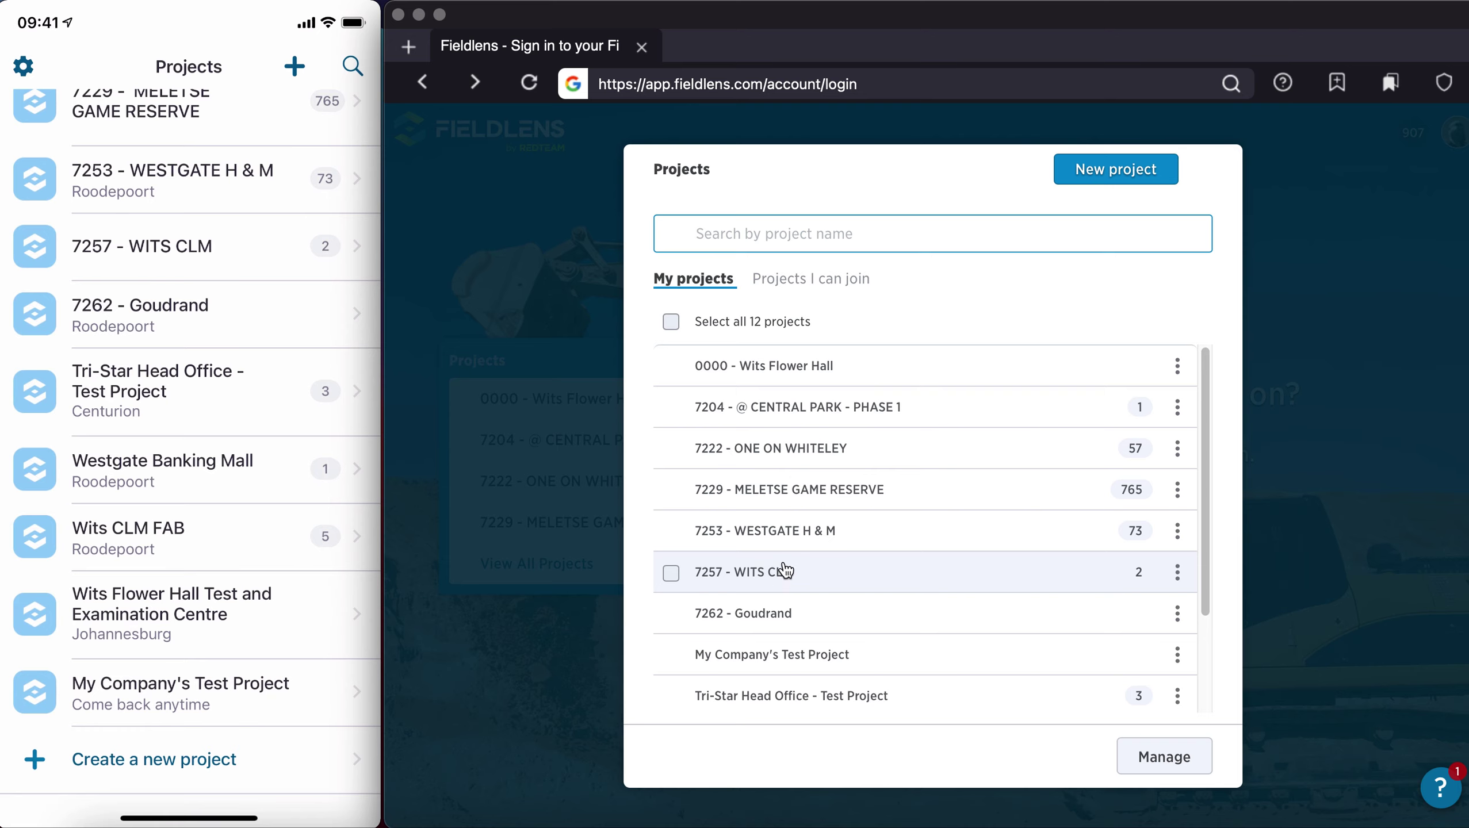
{"action": "left_click", "coordinate": [789, 573]}
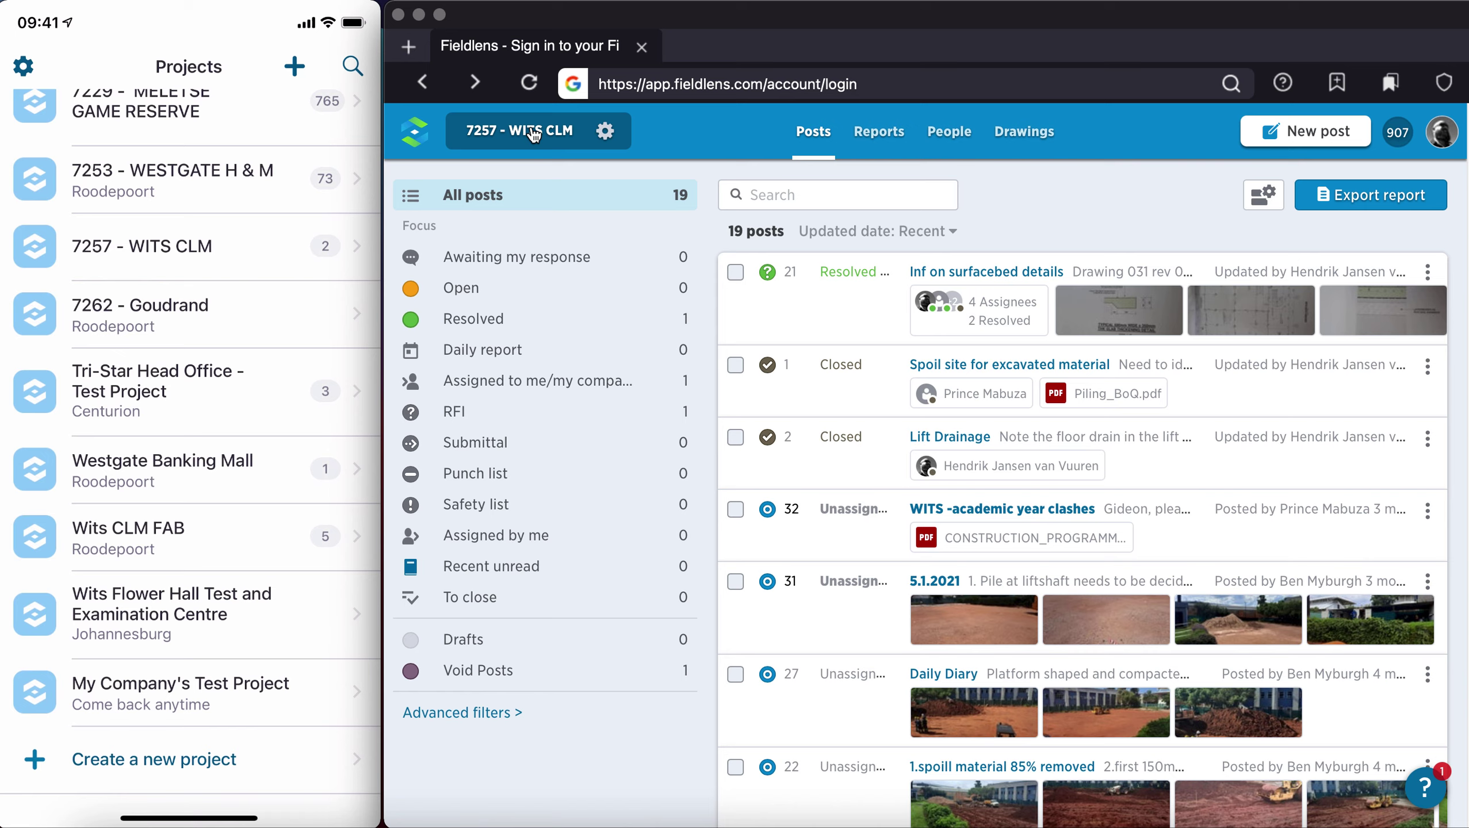
{"action": "left_click", "coordinate": [533, 135]}
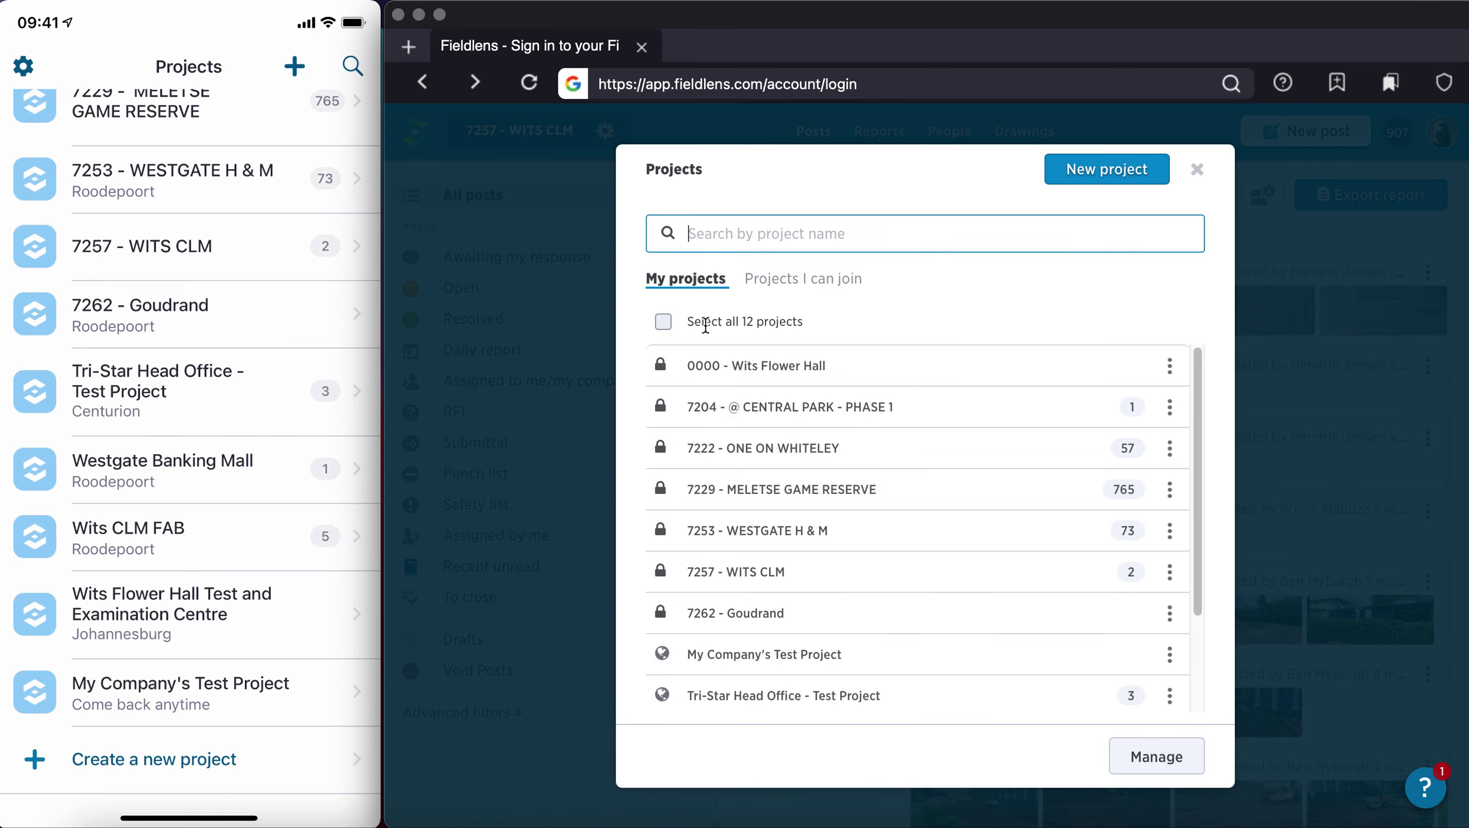
{"action": "scroll", "coordinate": [813, 526], "scroll_direction": "down", "scroll_amount": 3}
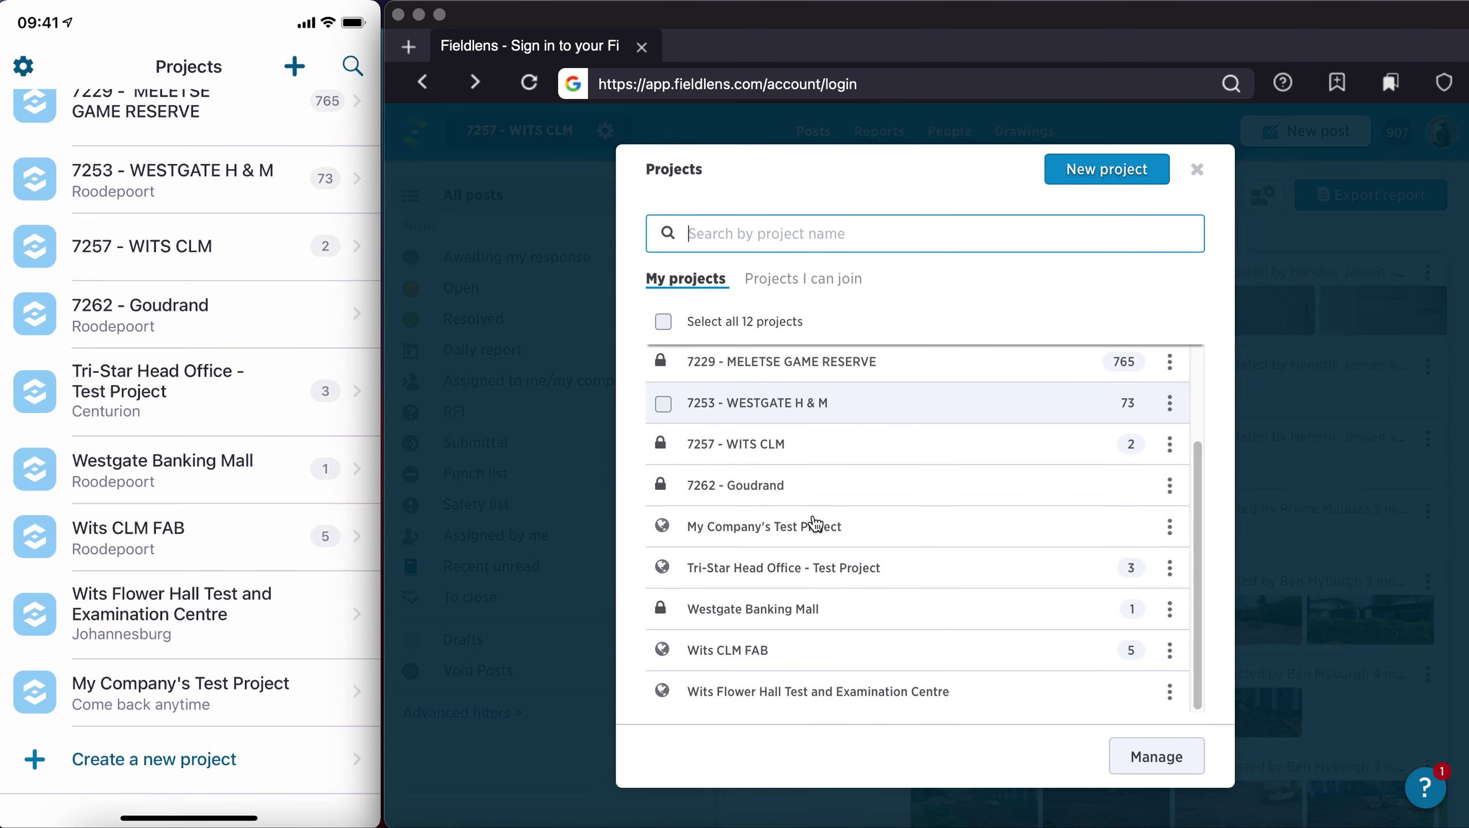
{"action": "left_click", "coordinate": [765, 649]}
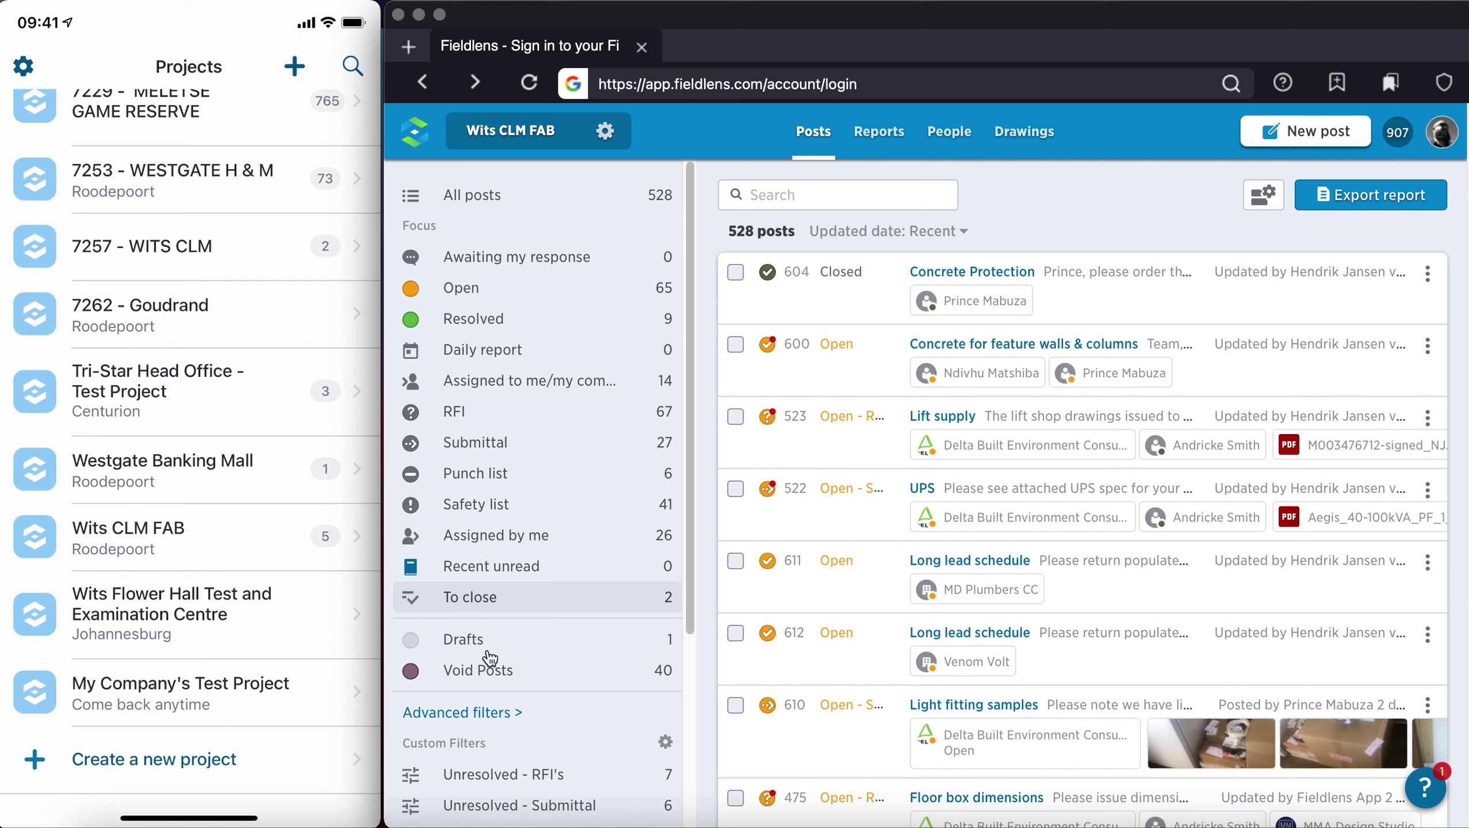
Review the custom filters for unresolved posts in the Wits CLM FAB project.
{"action": "left_click_drag", "start_coordinate": [690, 449], "coordinate": [688, 693]}
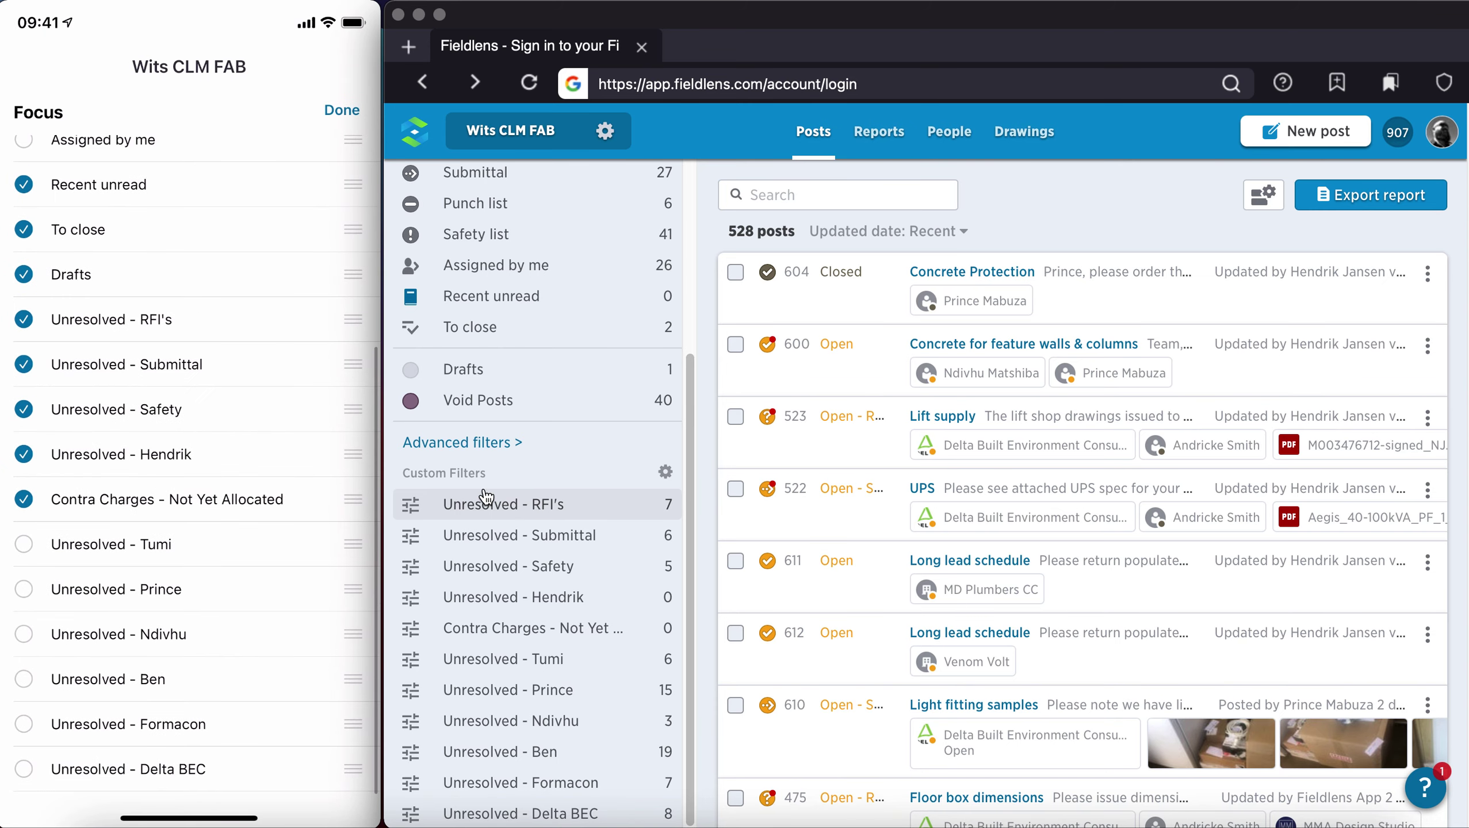
{"action": "mouse_move", "coordinate": [210, 289]}
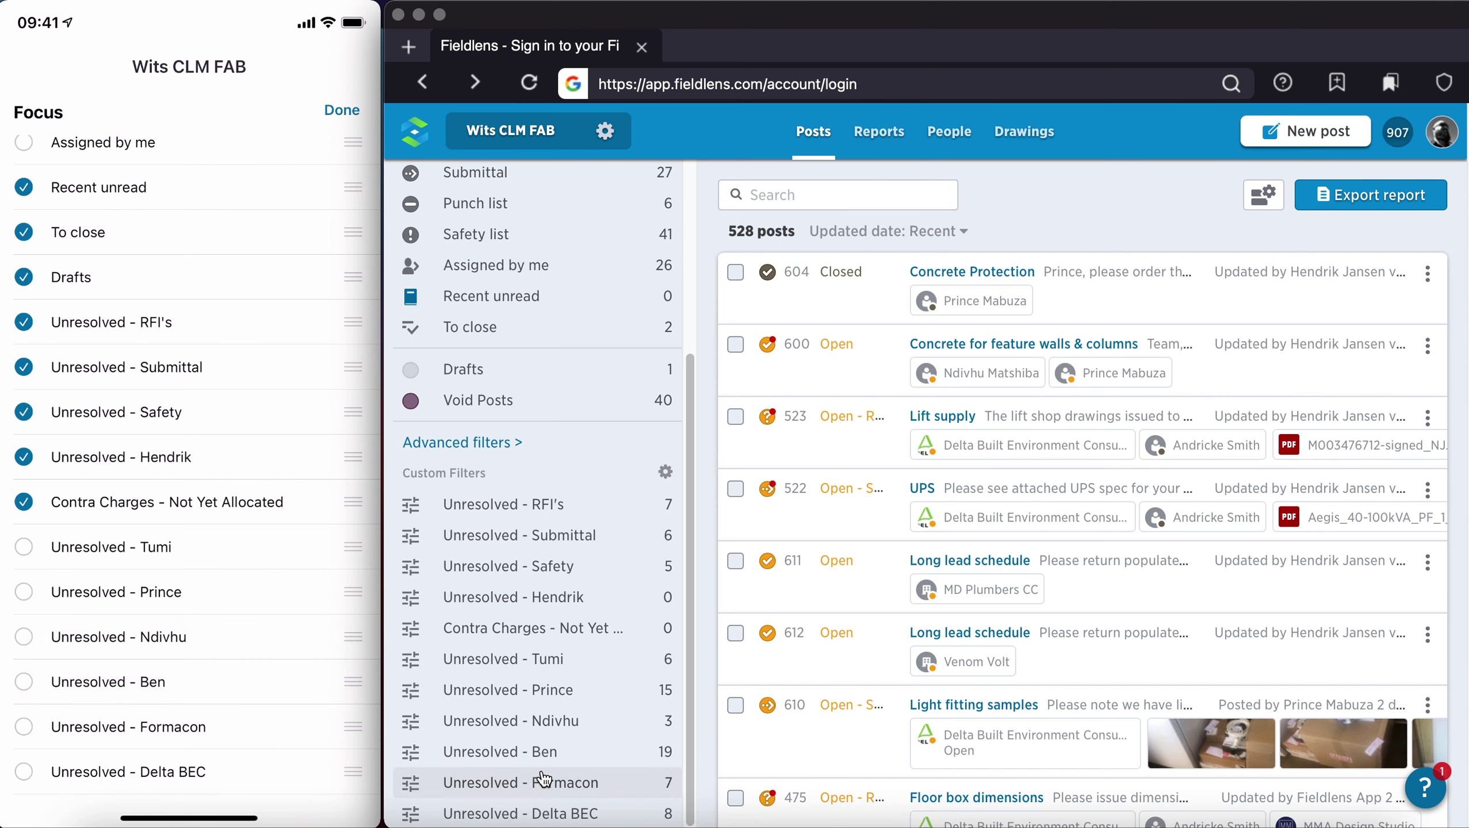
{"action": "mouse_move", "coordinate": [96, 676]}
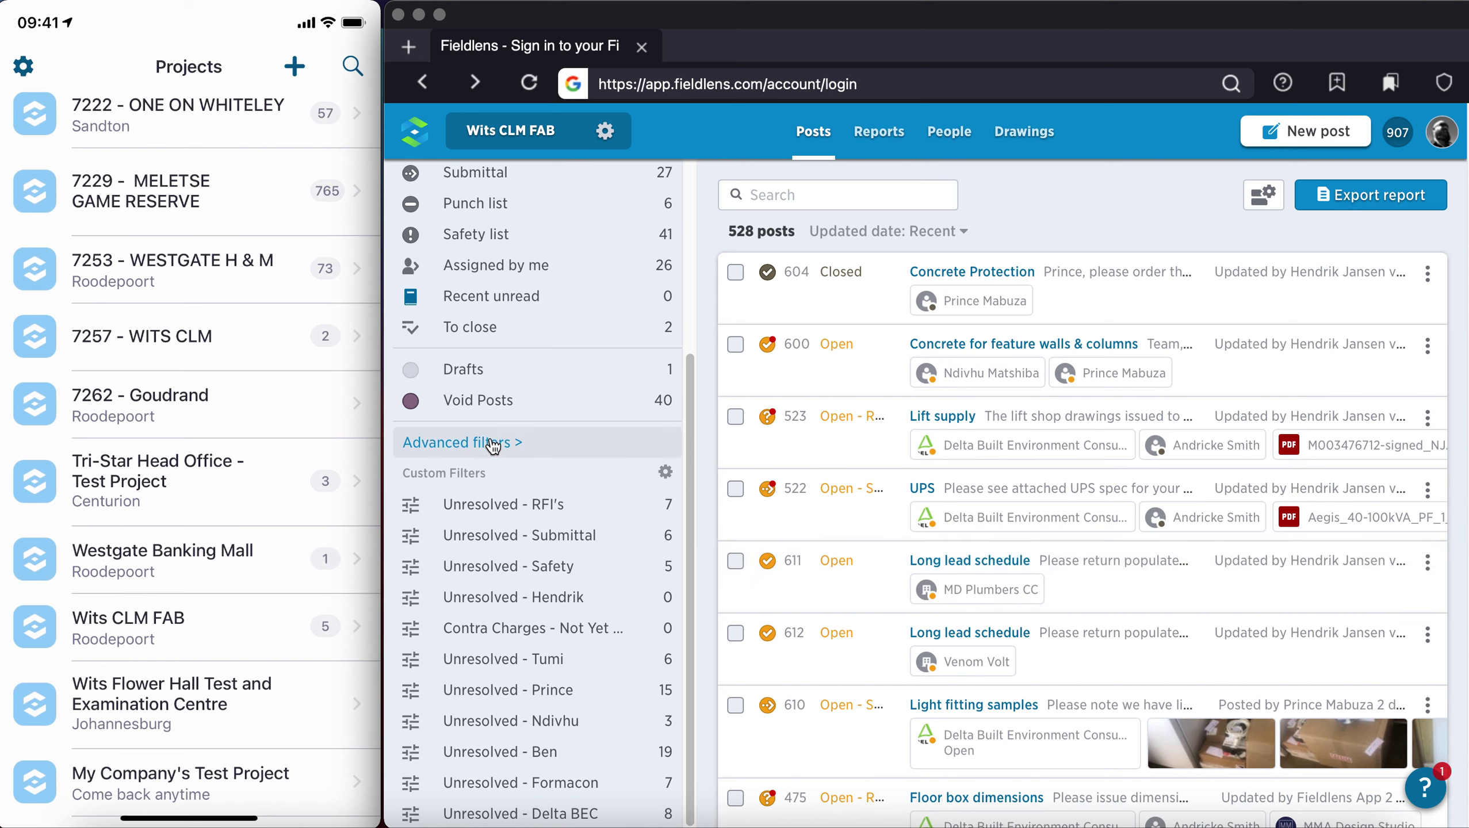
Open the advanced filters for the posts and view the available post status and post flag options.
{"action": "left_click_drag", "start_coordinate": [693, 452], "coordinate": [693, 413]}
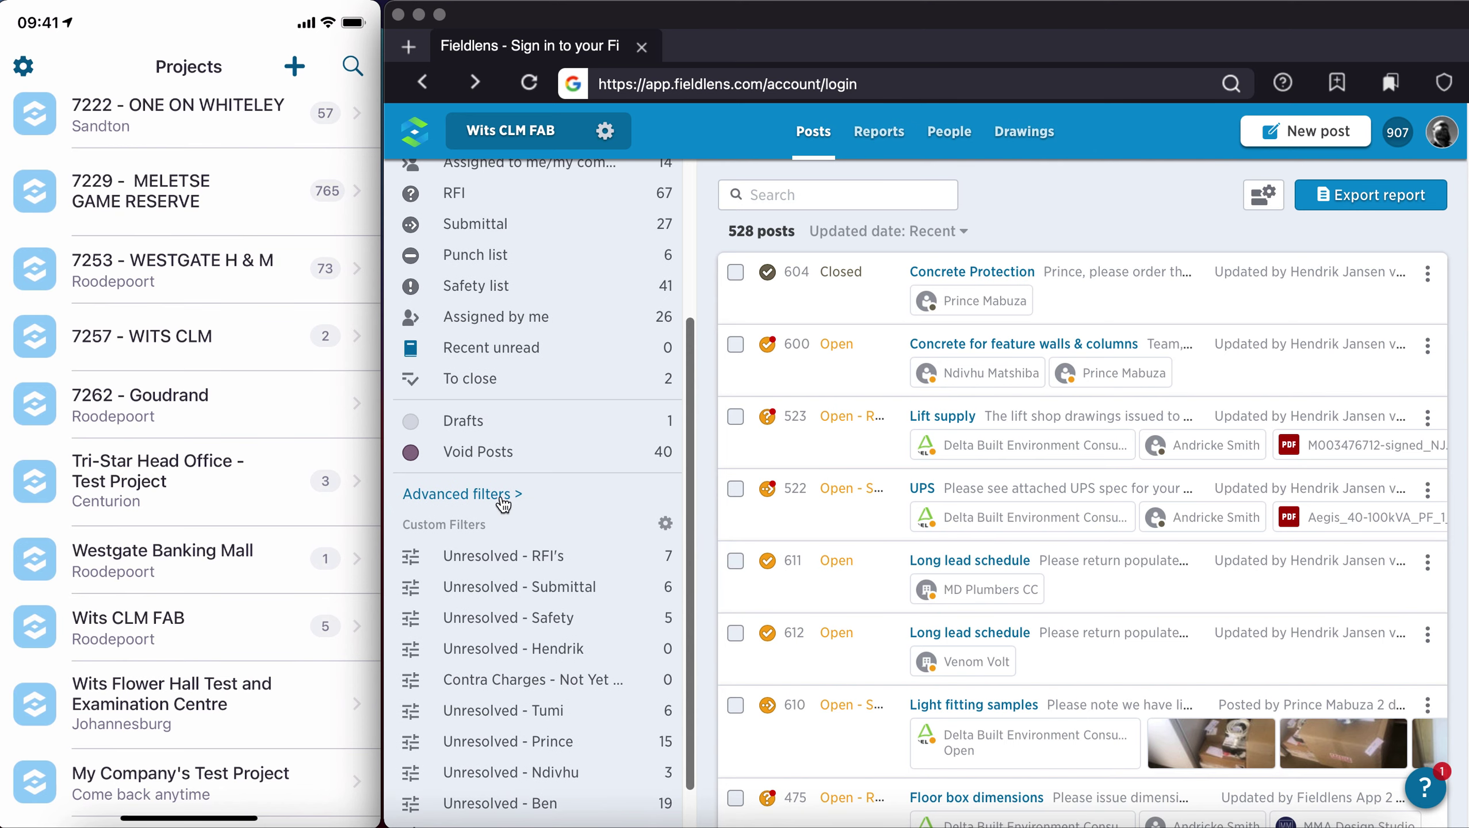
{"action": "left_click", "coordinate": [495, 495]}
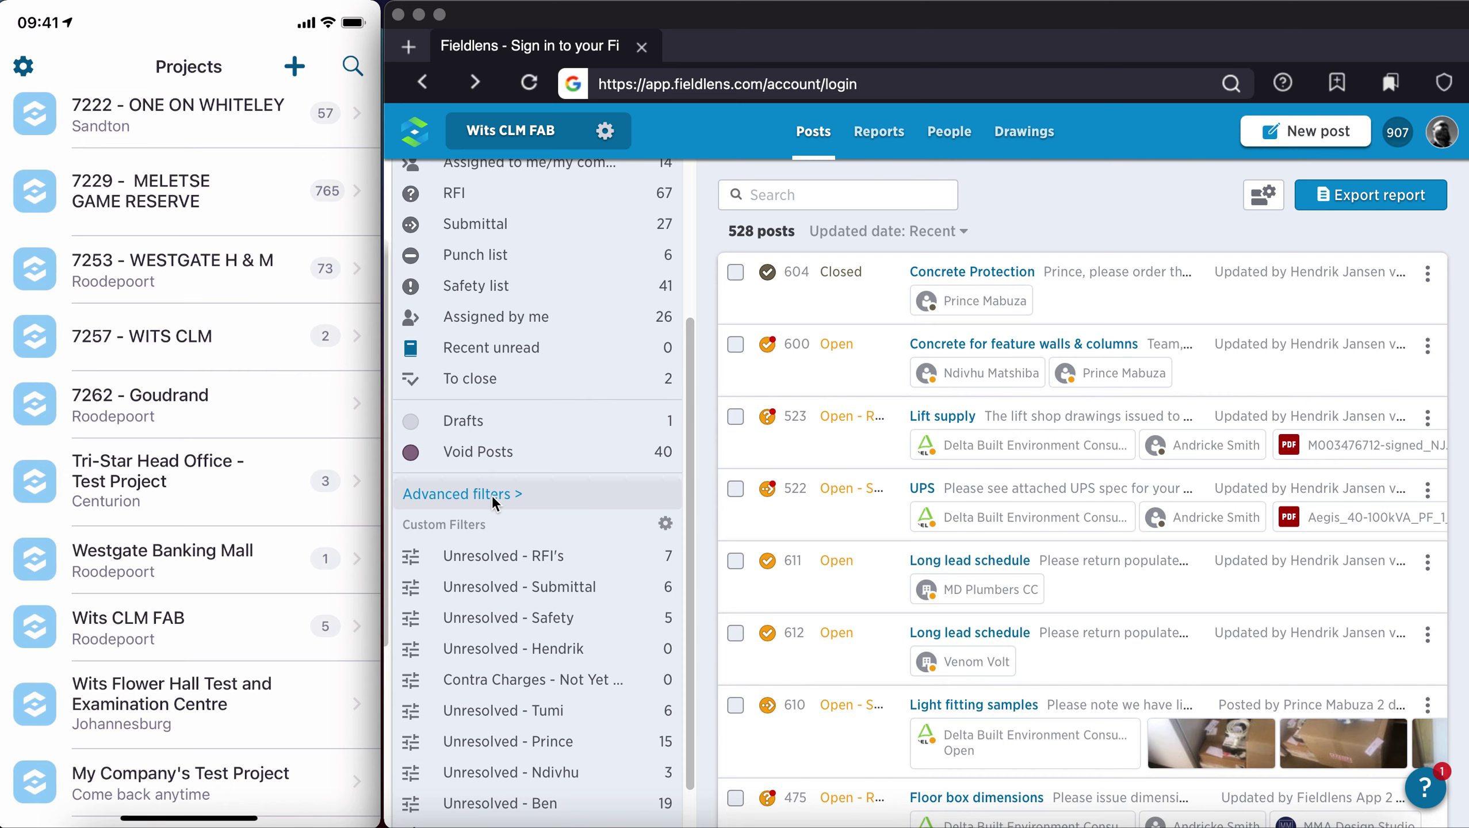
{"action": "left_click_drag", "start_coordinate": [690, 383], "coordinate": [675, 301]}
{"action": "left_click", "coordinate": [632, 324]}
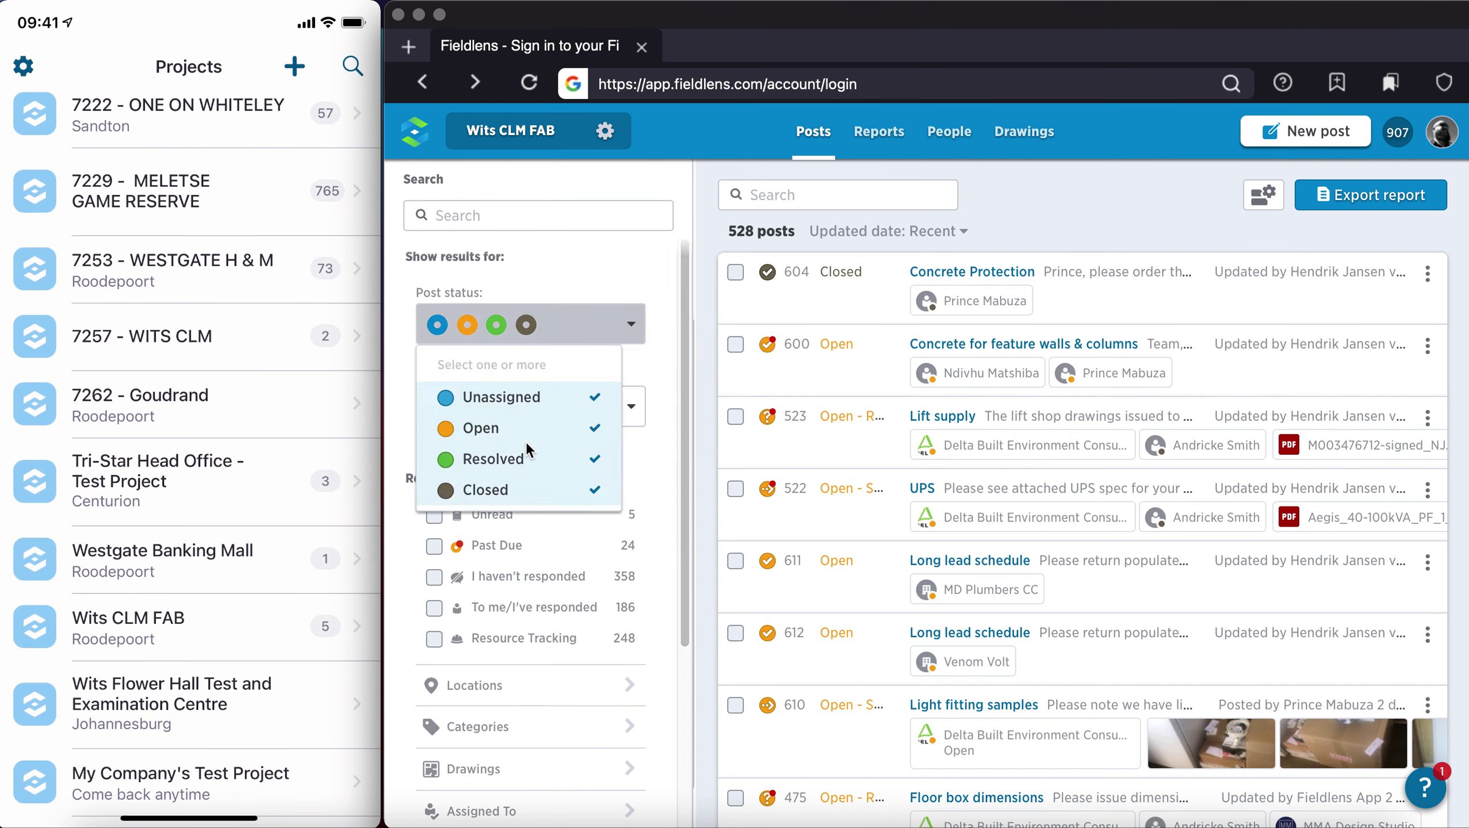
{"action": "left_click", "coordinate": [685, 353]}
{"action": "left_click", "coordinate": [631, 406]}
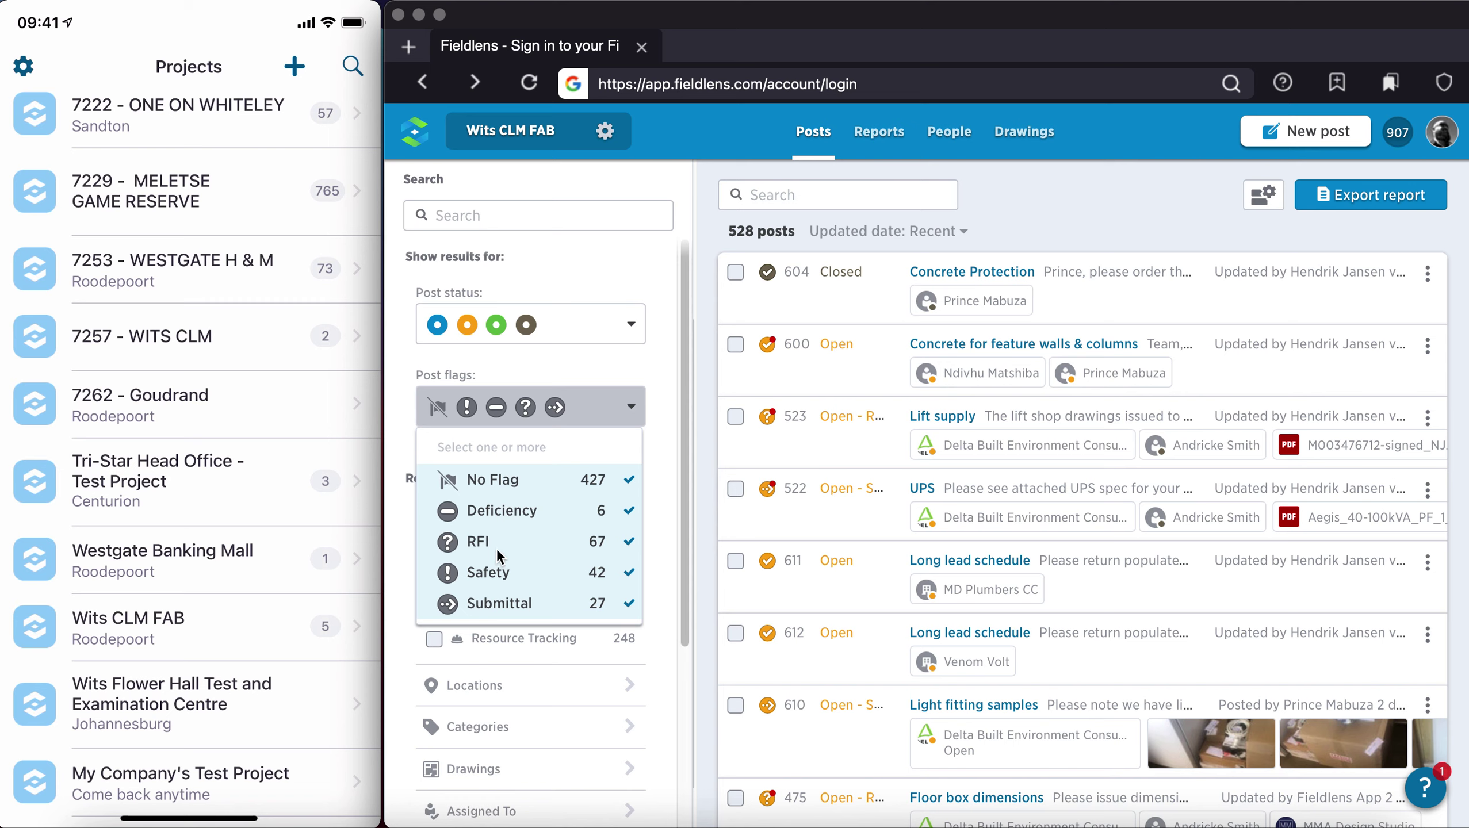
{"action": "left_click", "coordinate": [669, 360]}
Look through the remaining refine options, then close the advanced filters and return to the custom filters list.
{"action": "left_click_drag", "start_coordinate": [682, 380], "coordinate": [680, 518]}
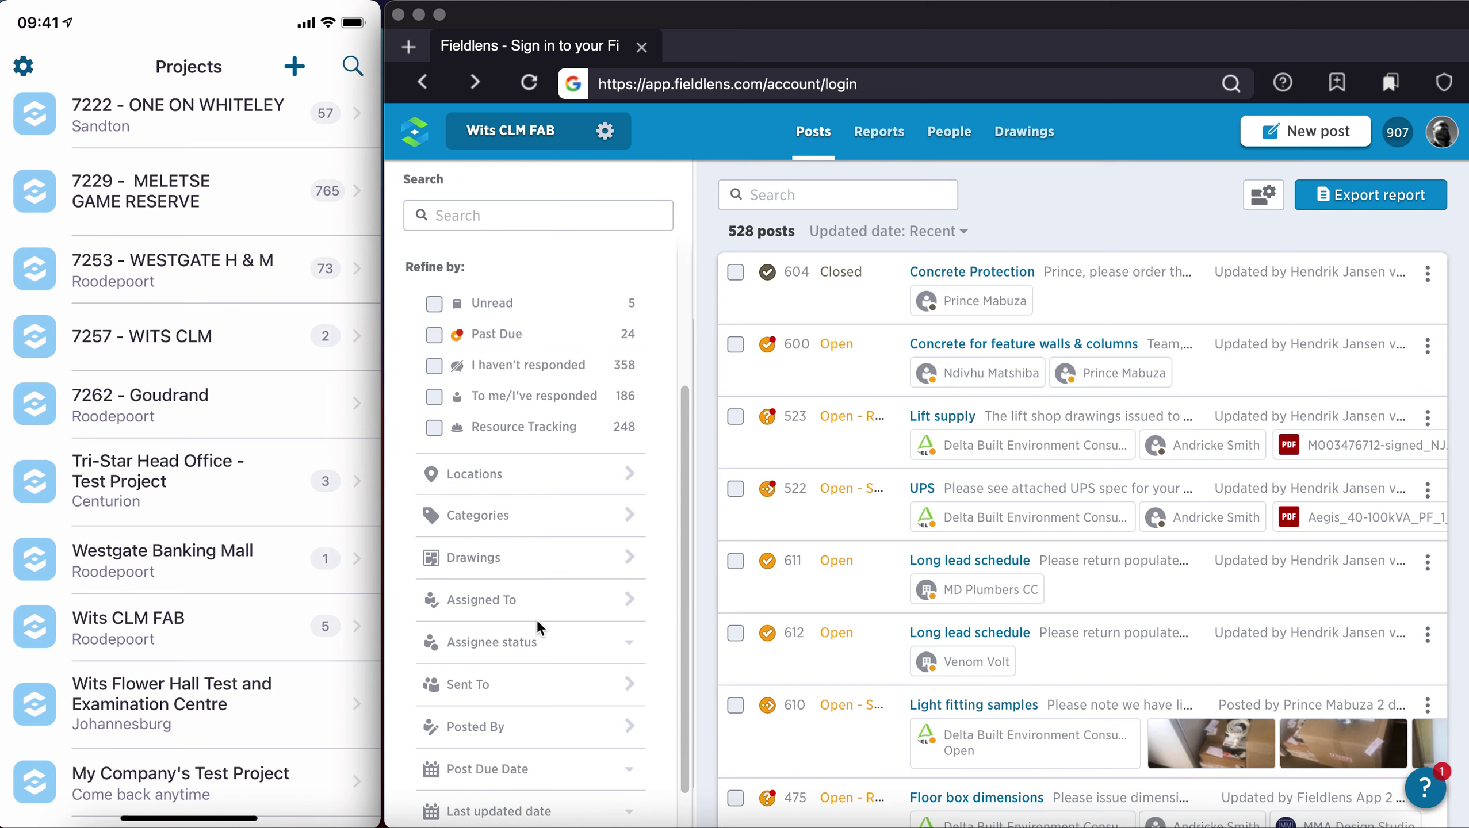
{"action": "scroll", "coordinate": [545, 624], "scroll_direction": "down", "scroll_amount": 1}
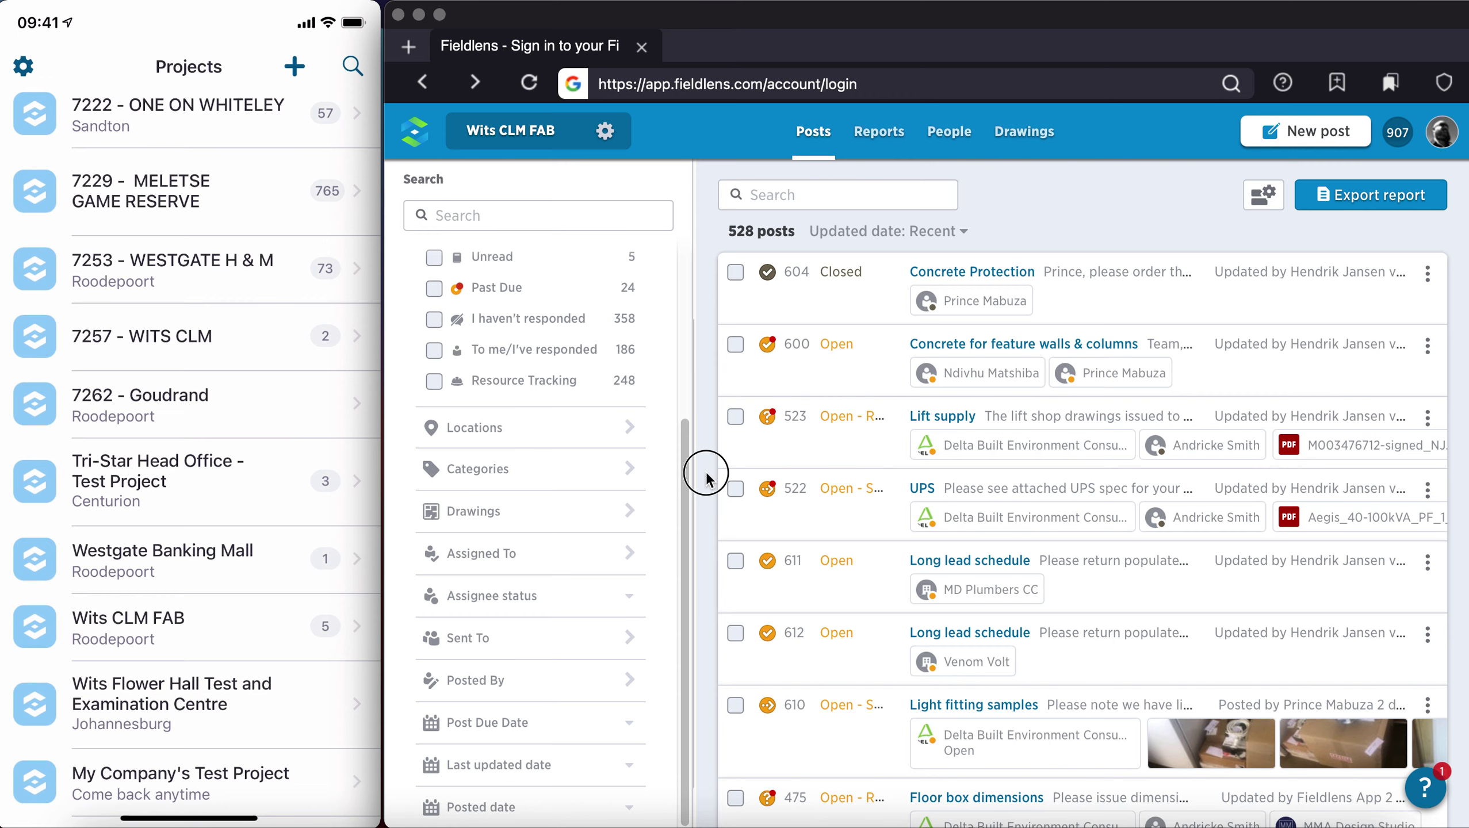
{"action": "left_click", "coordinate": [1042, 162]}
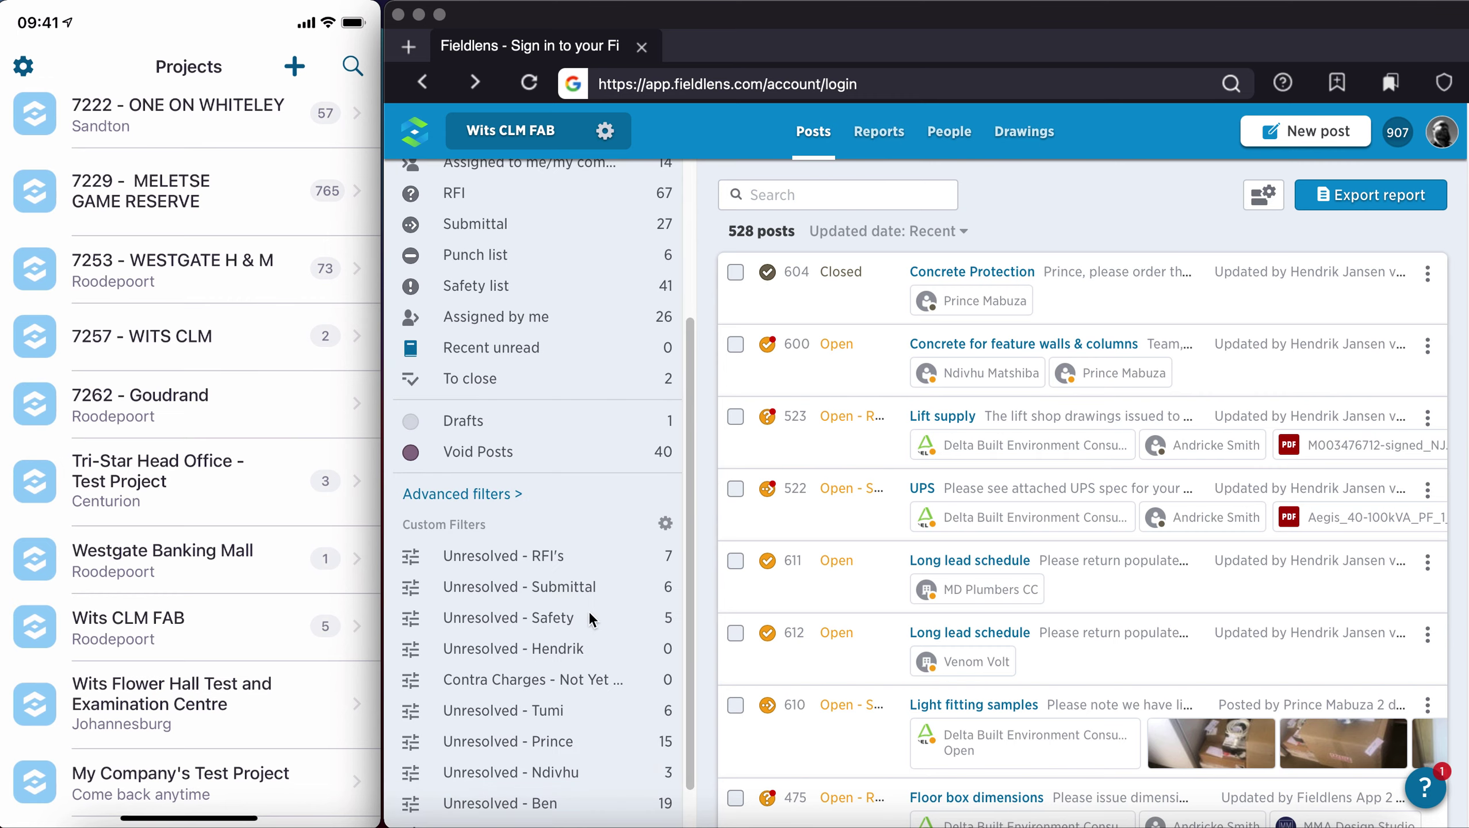
{"action": "scroll", "coordinate": [545, 746], "scroll_direction": "down", "scroll_amount": 5}
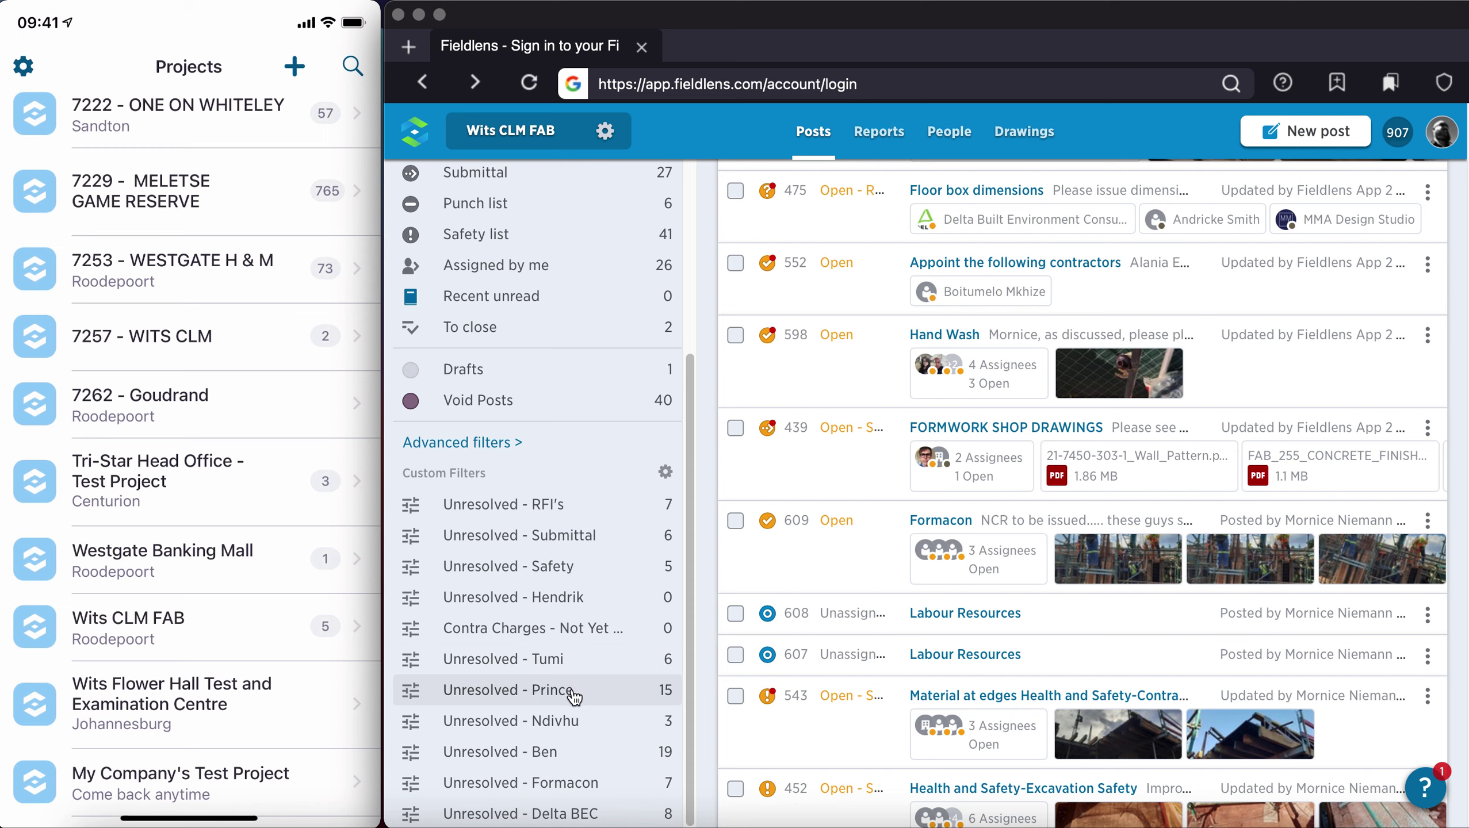
View the assignee status options in the advanced post filters, limit the posts to unread ones, and return to the filter list.
{"action": "left_click", "coordinate": [482, 444]}
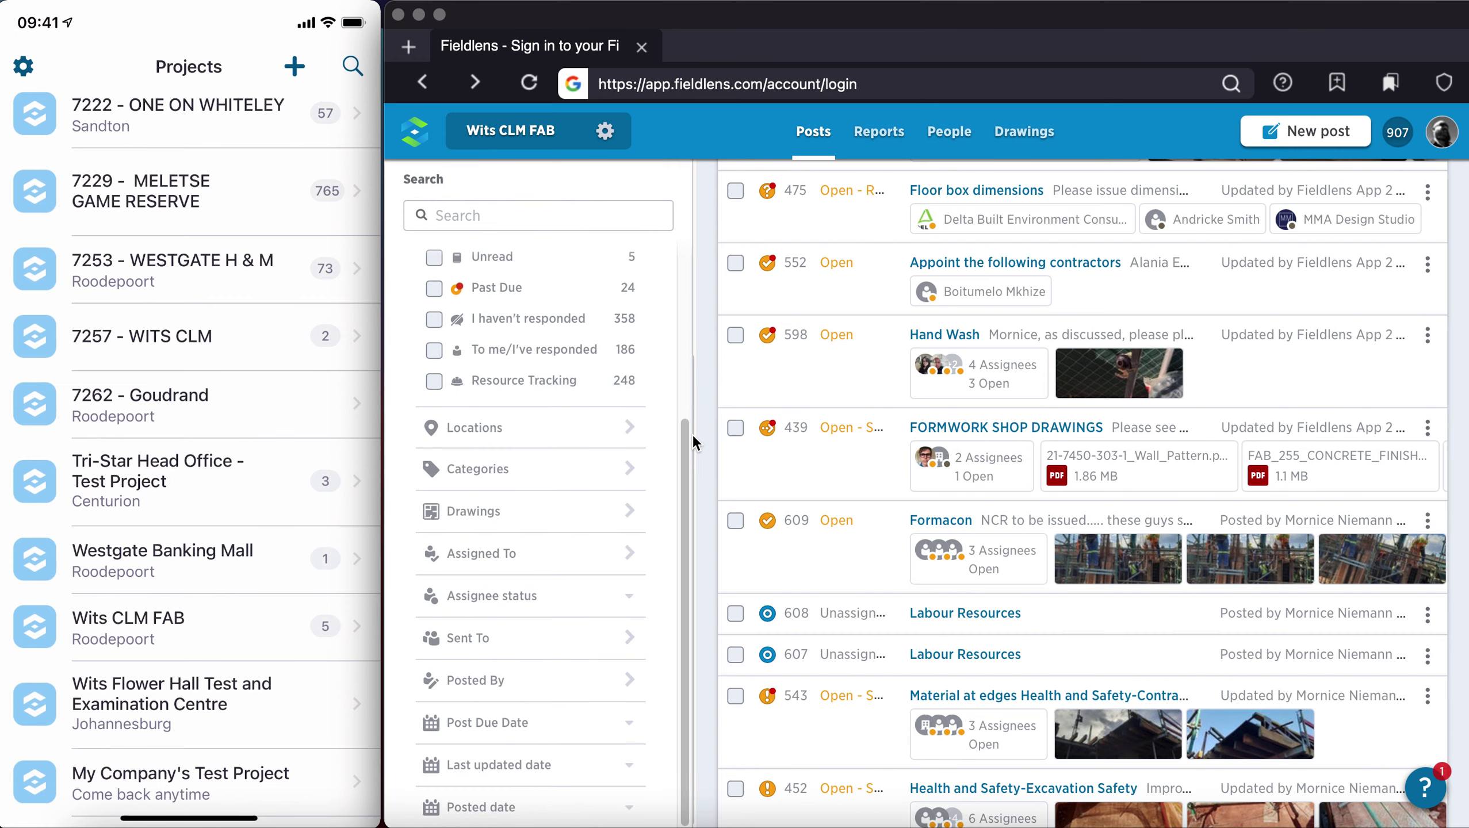
{"action": "left_click", "coordinate": [629, 604]}
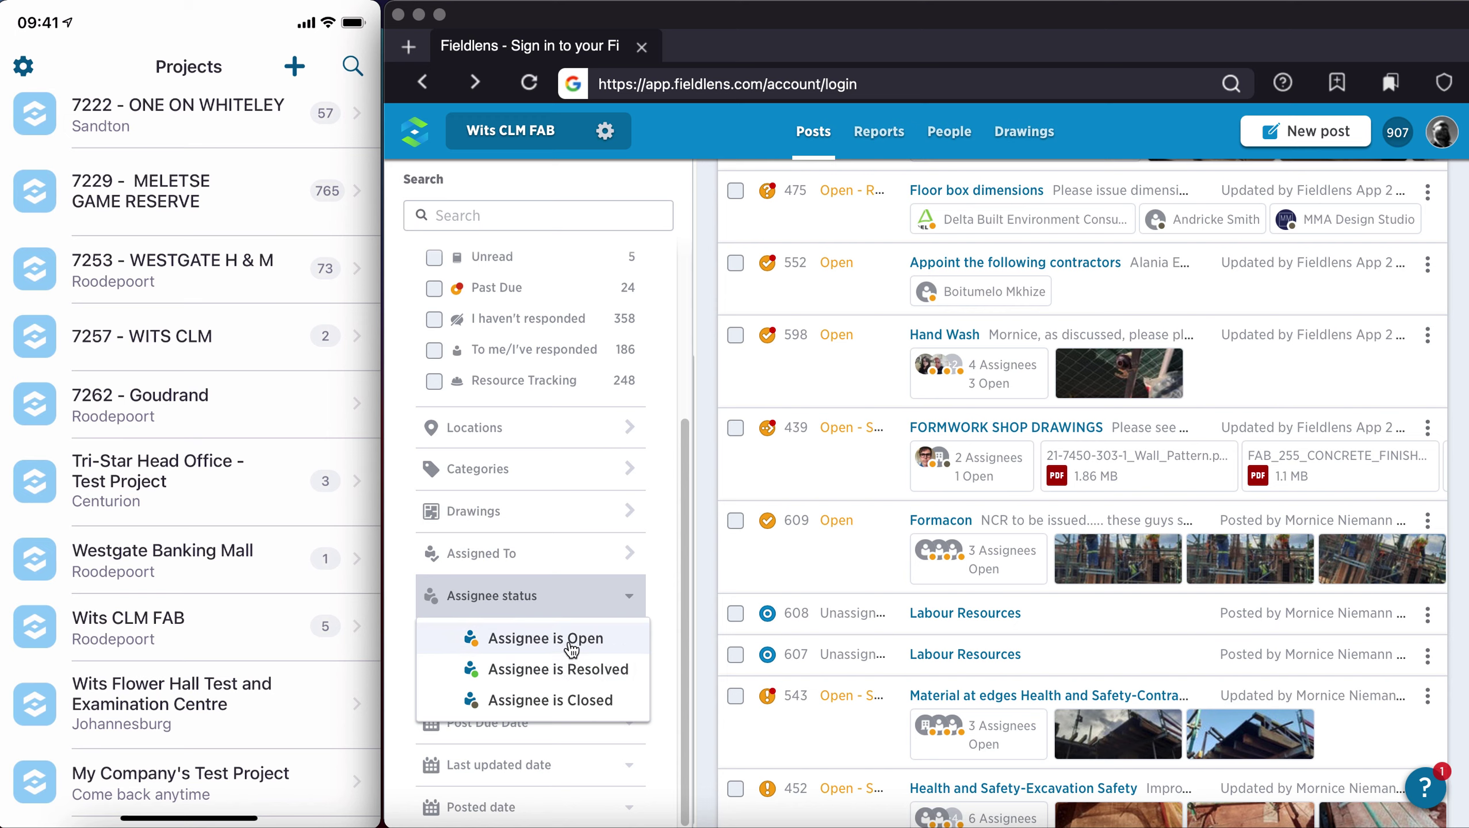
{"action": "left_click", "coordinate": [706, 600]}
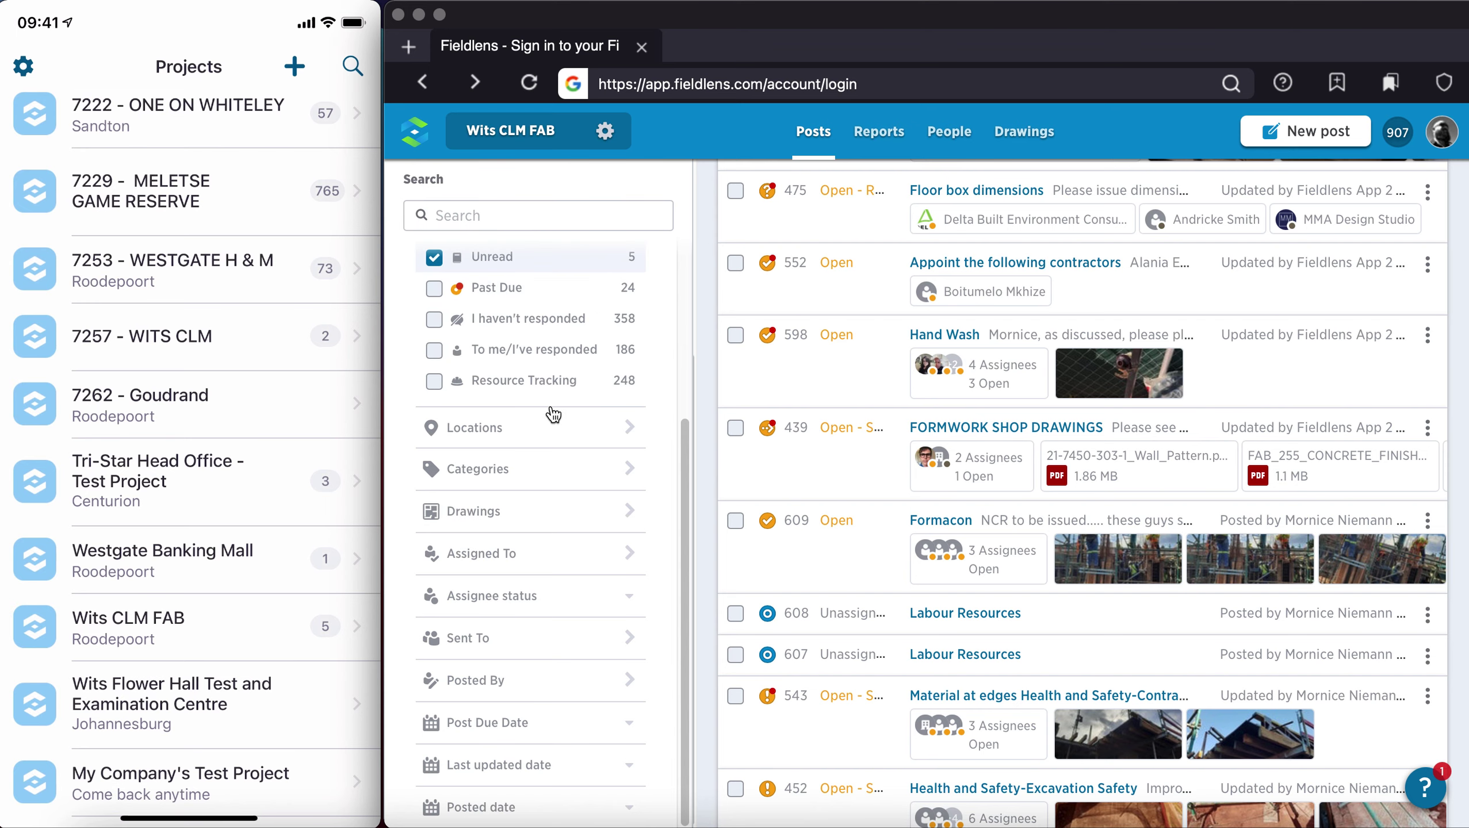
{"action": "scroll", "coordinate": [678, 400], "scroll_direction": "up", "scroll_amount": 1}
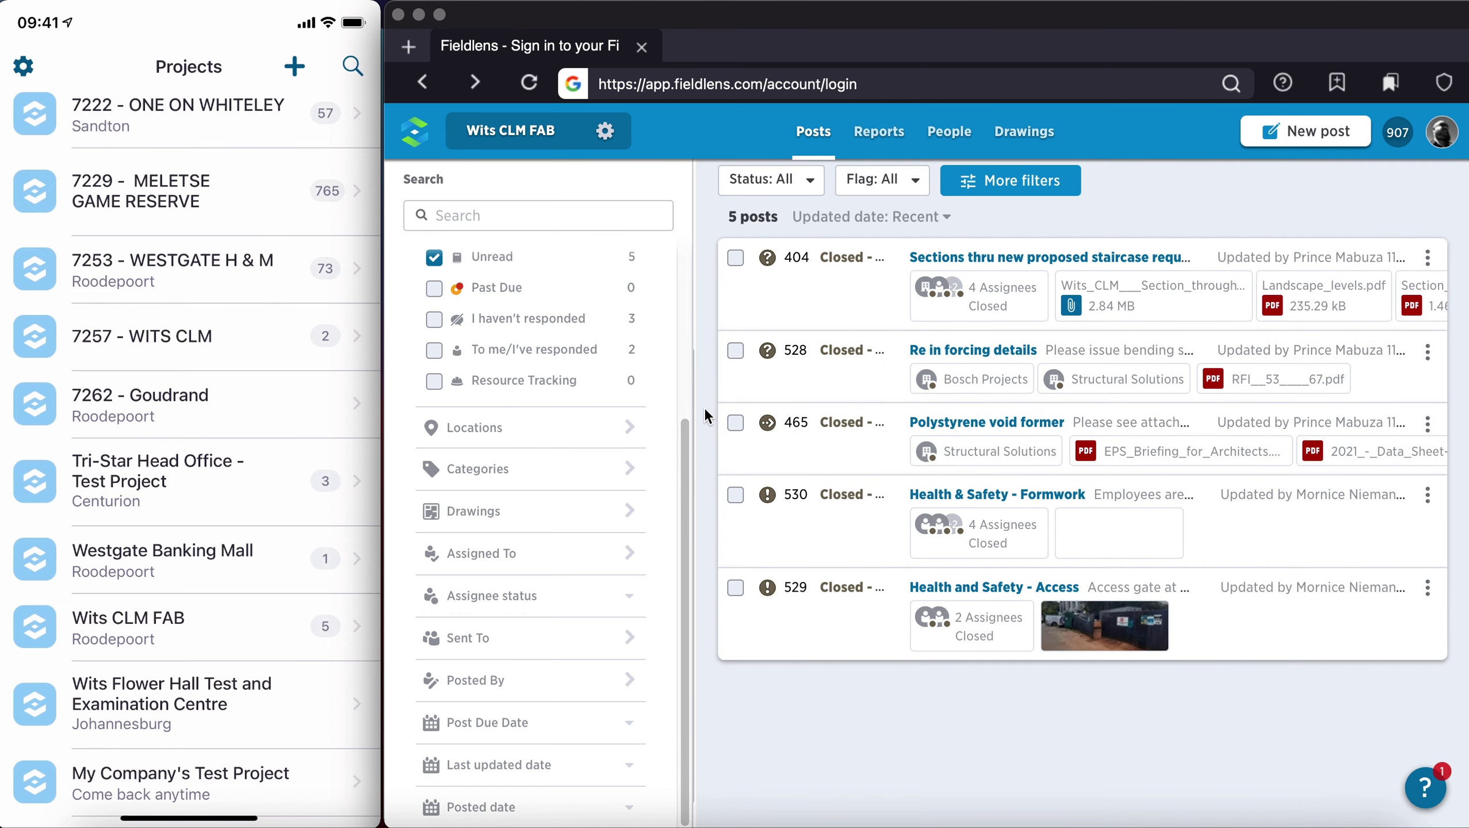
{"action": "scroll", "coordinate": [667, 538], "scroll_direction": "up", "scroll_amount": 5}
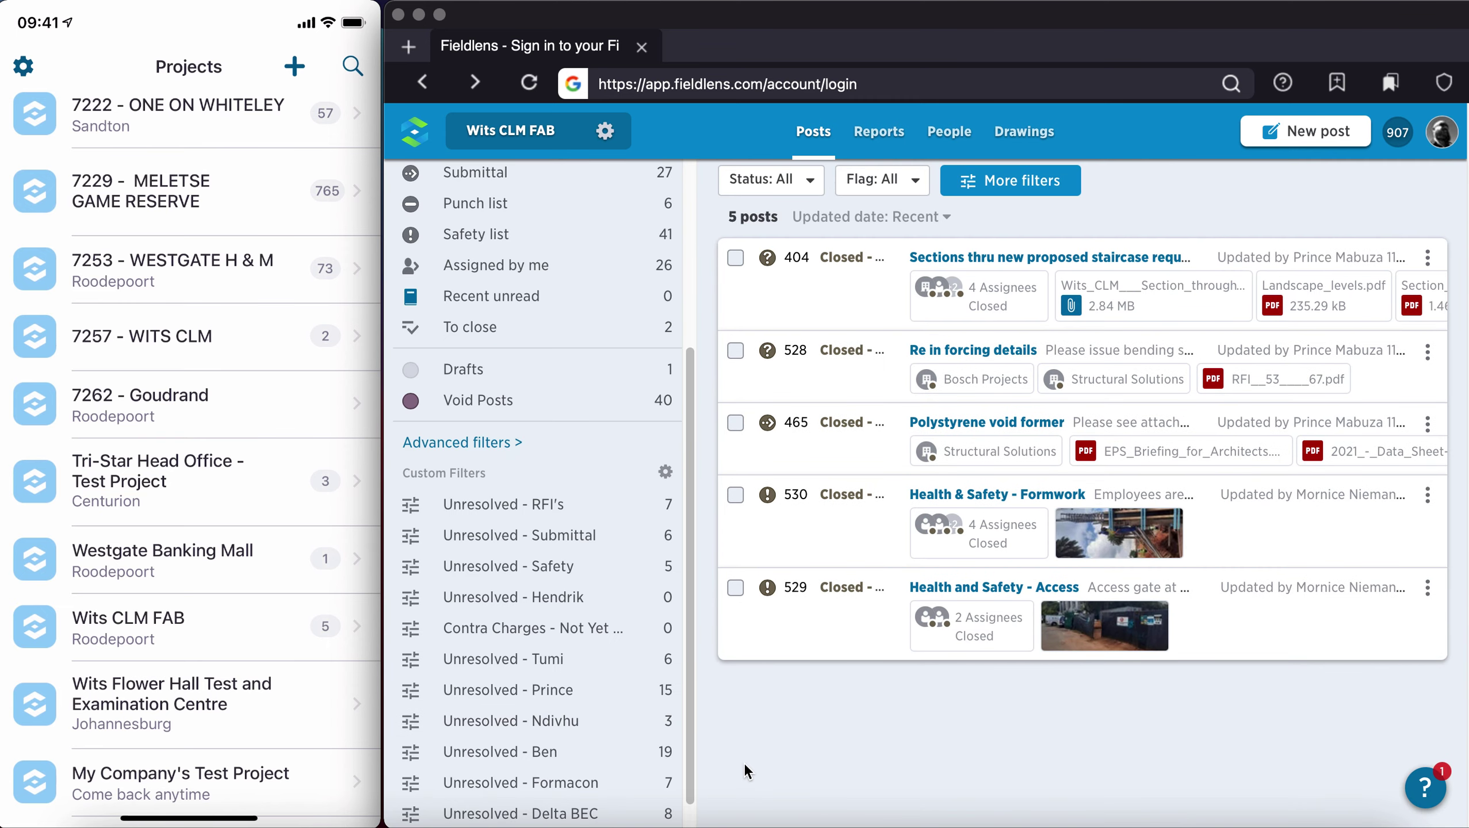
Show the RFI posts from the focus filters and look through the list.
{"action": "scroll", "coordinate": [685, 721], "scroll_direction": "down", "scroll_amount": 1}
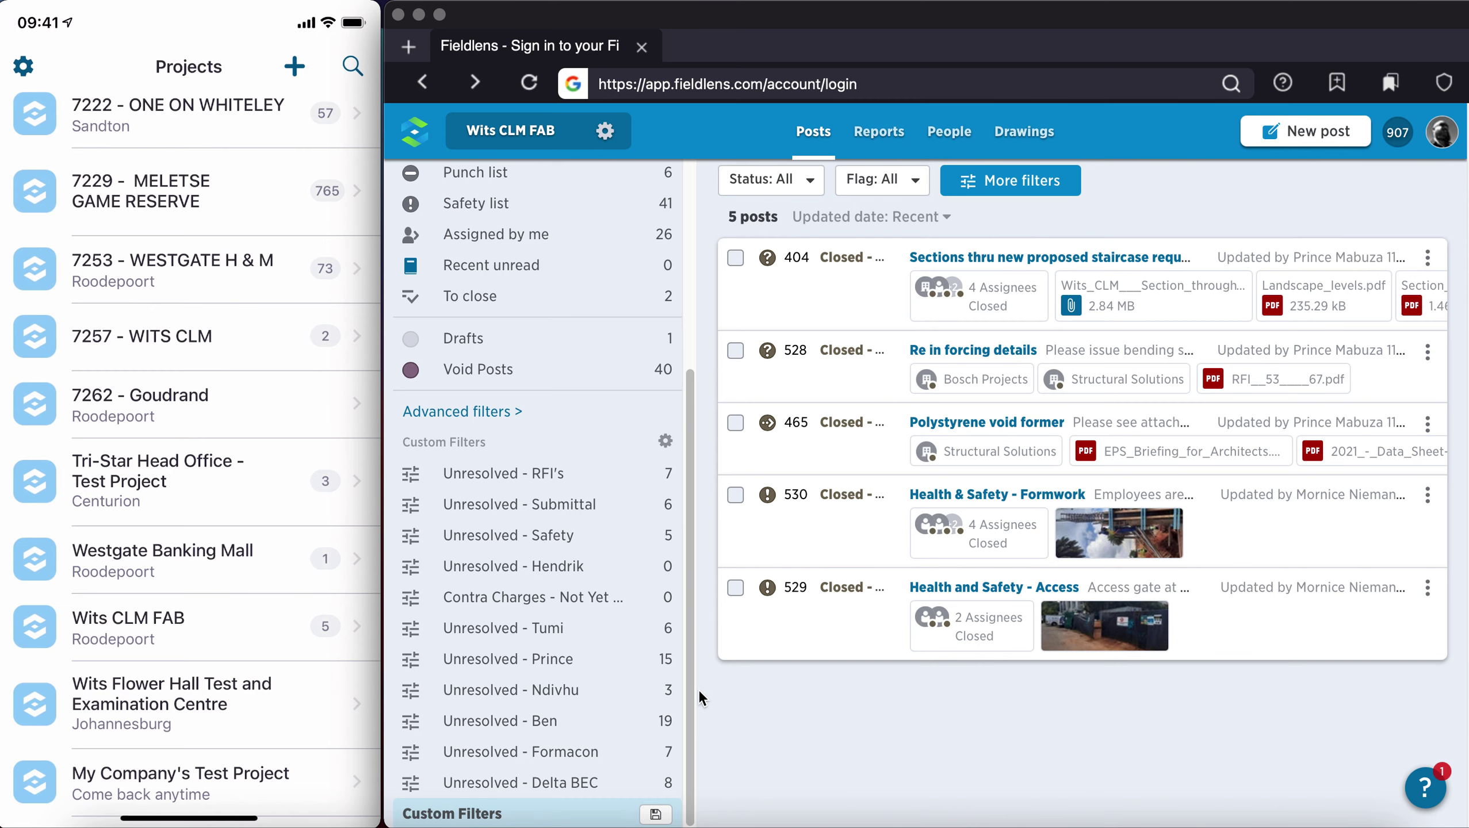
{"action": "scroll", "coordinate": [751, 686], "scroll_direction": "up", "scroll_amount": 2}
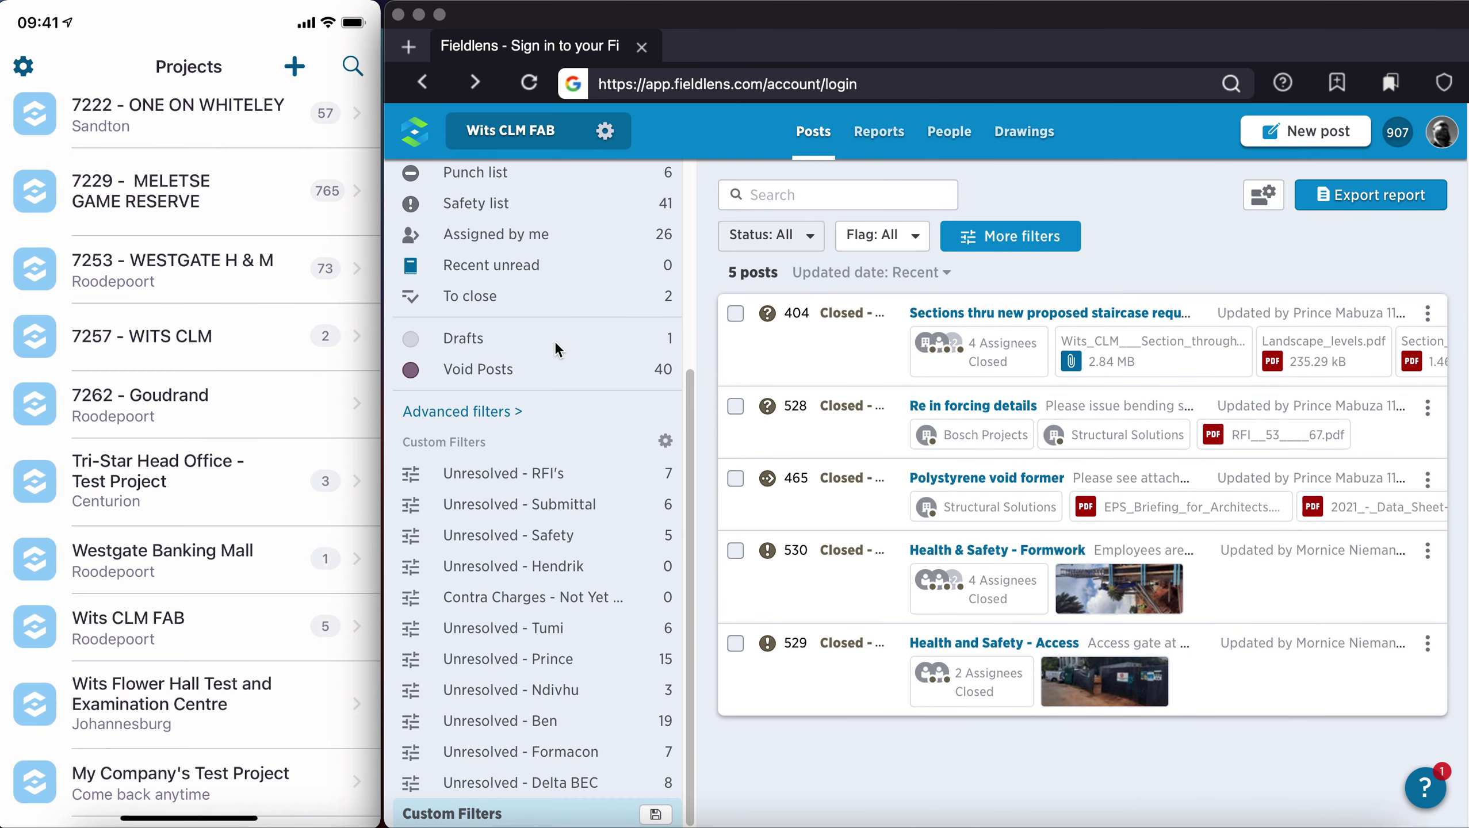
{"action": "scroll", "coordinate": [527, 334], "scroll_direction": "up", "scroll_amount": 5}
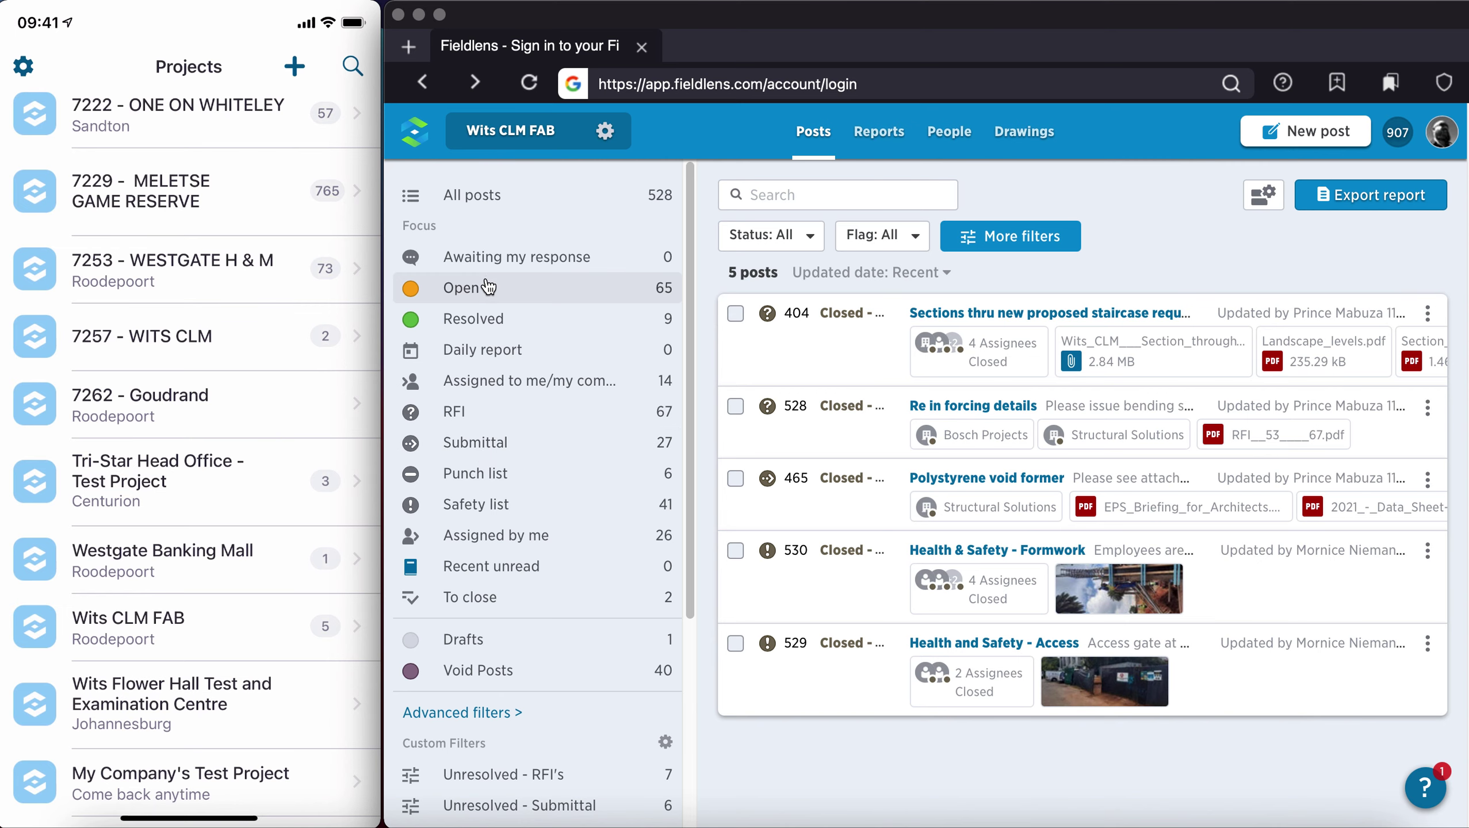
{"action": "left_click", "coordinate": [481, 411]}
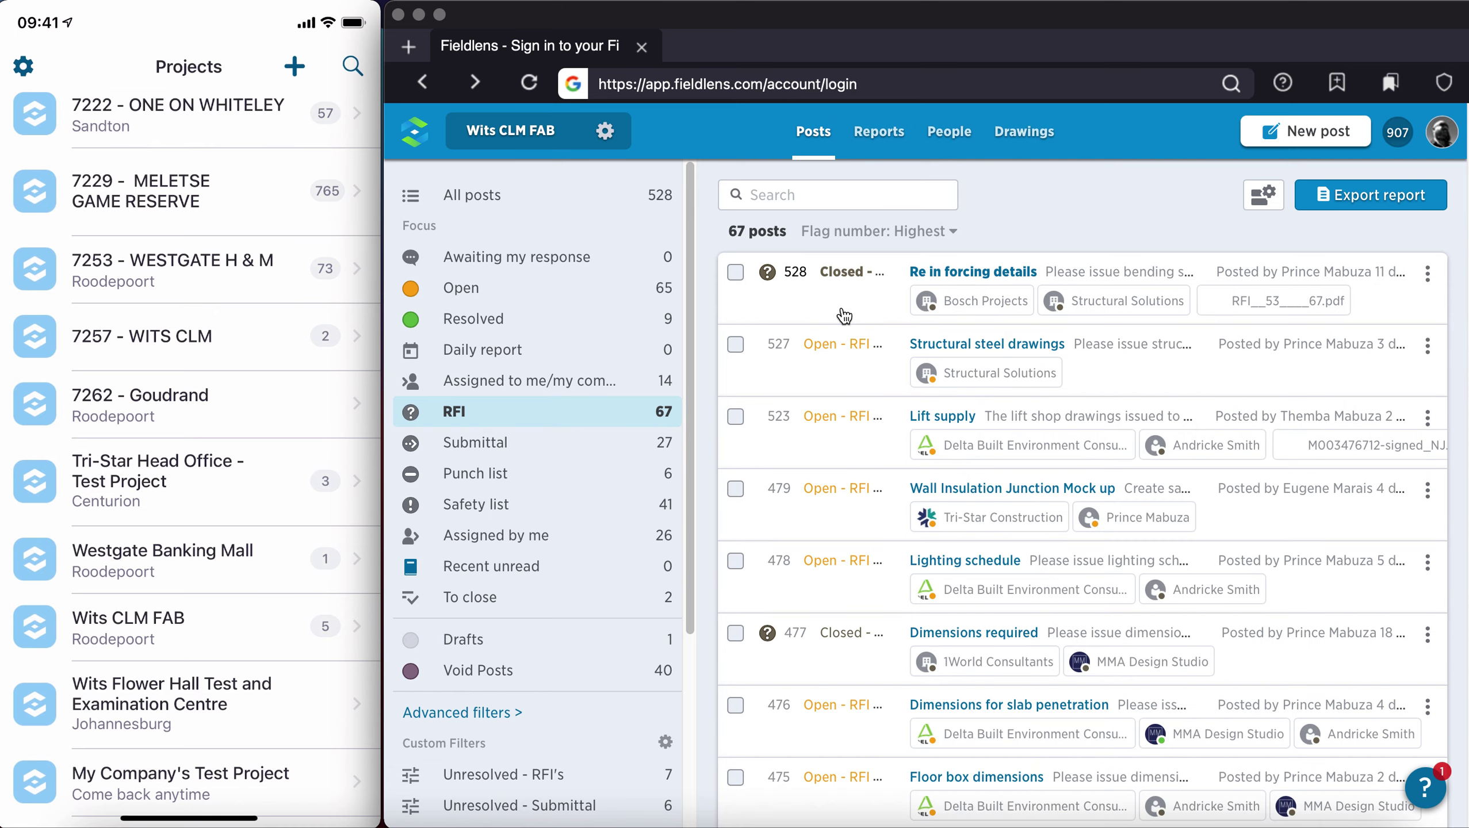
{"action": "scroll", "coordinate": [1013, 513], "scroll_direction": "down", "scroll_amount": 5}
{"action": "scroll", "coordinate": [1014, 513], "scroll_direction": "down", "scroll_amount": 5}
{"action": "scroll", "coordinate": [1014, 513], "scroll_direction": "up", "scroll_amount": 15}
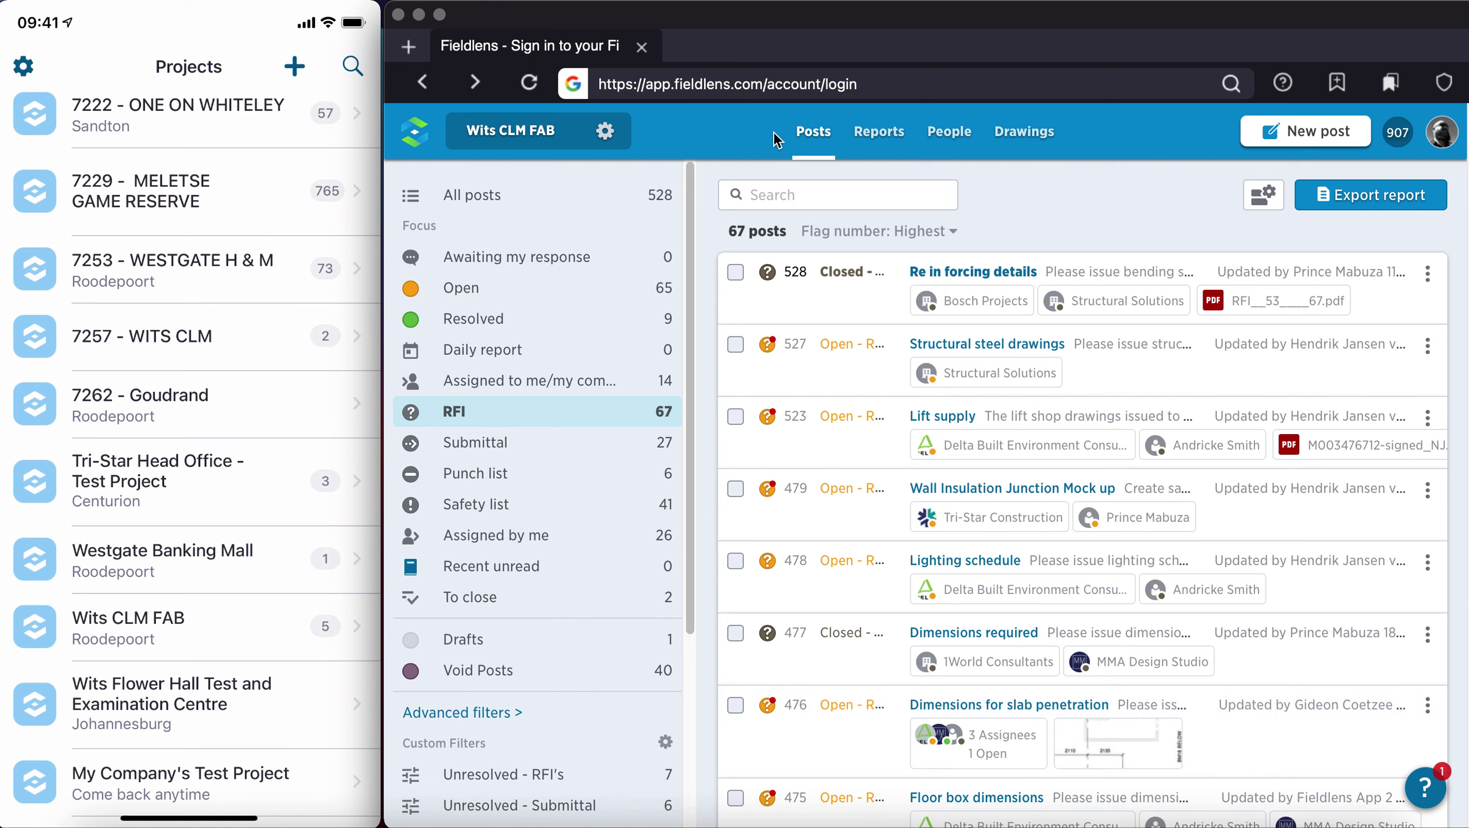
Open the project's reports and review My report schedules and My one-time reports.
{"action": "left_click", "coordinate": [866, 139]}
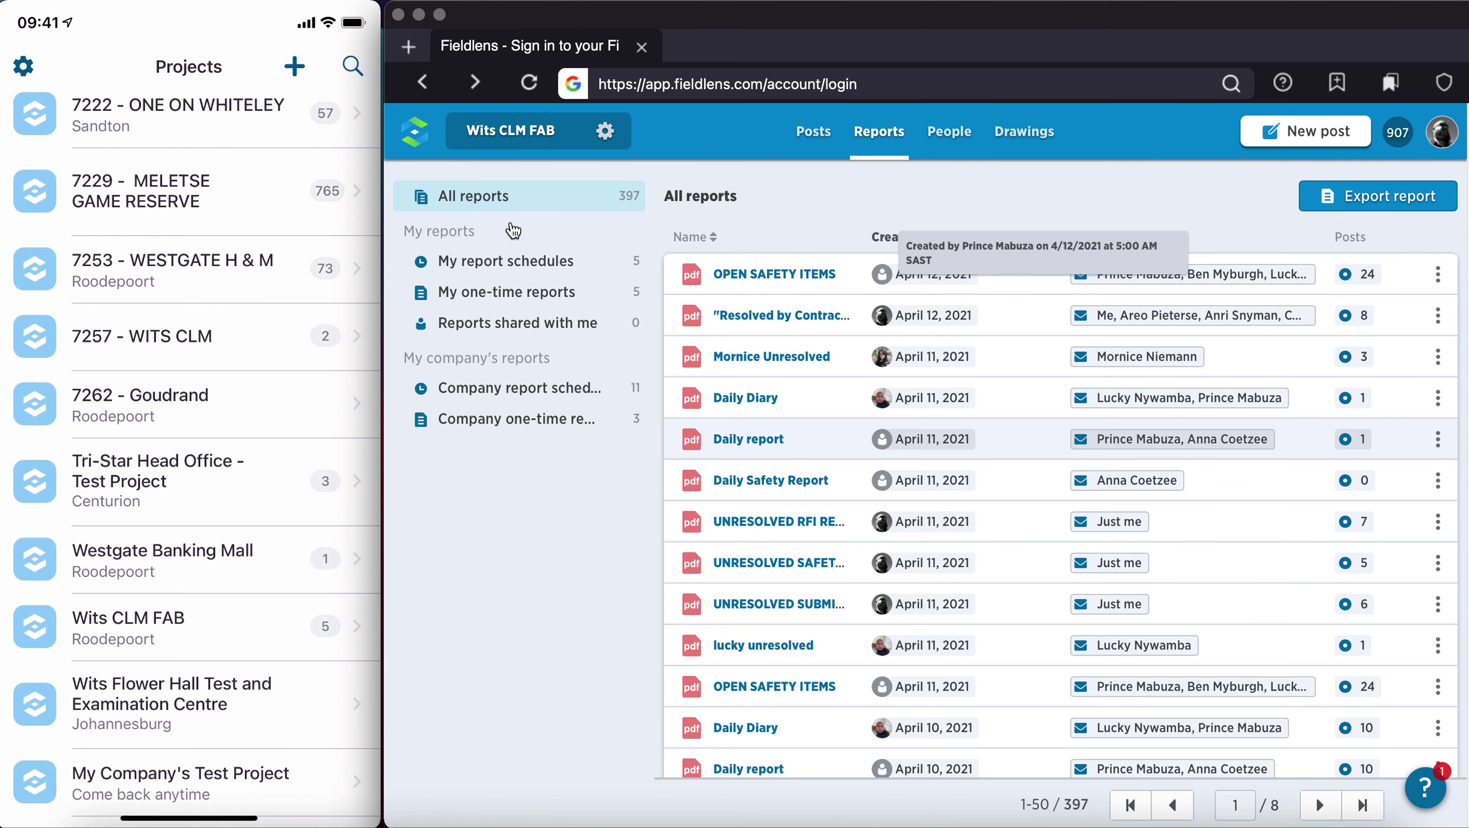
{"action": "left_click", "coordinate": [524, 270]}
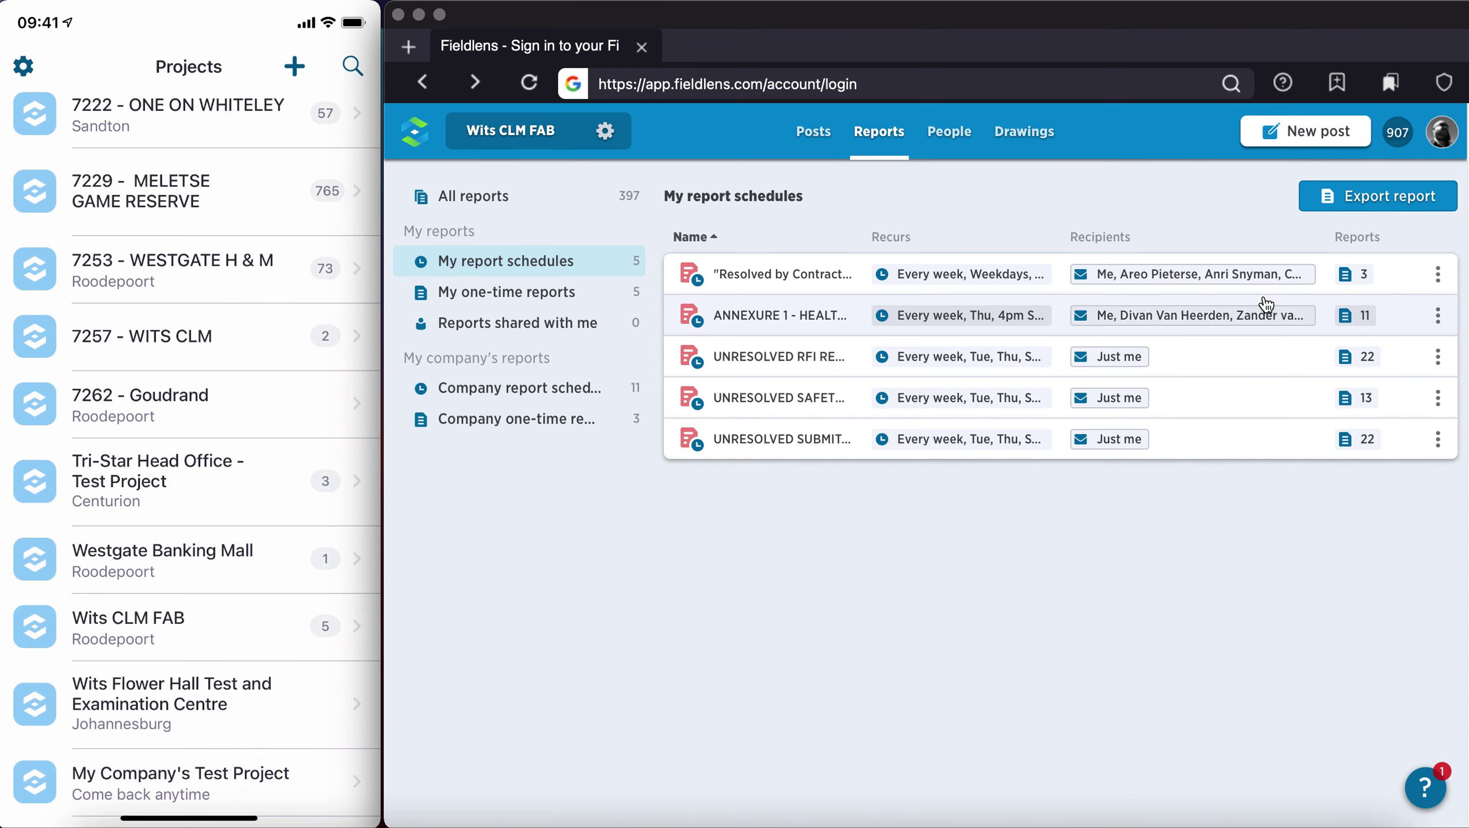
{"action": "left_click", "coordinate": [499, 293]}
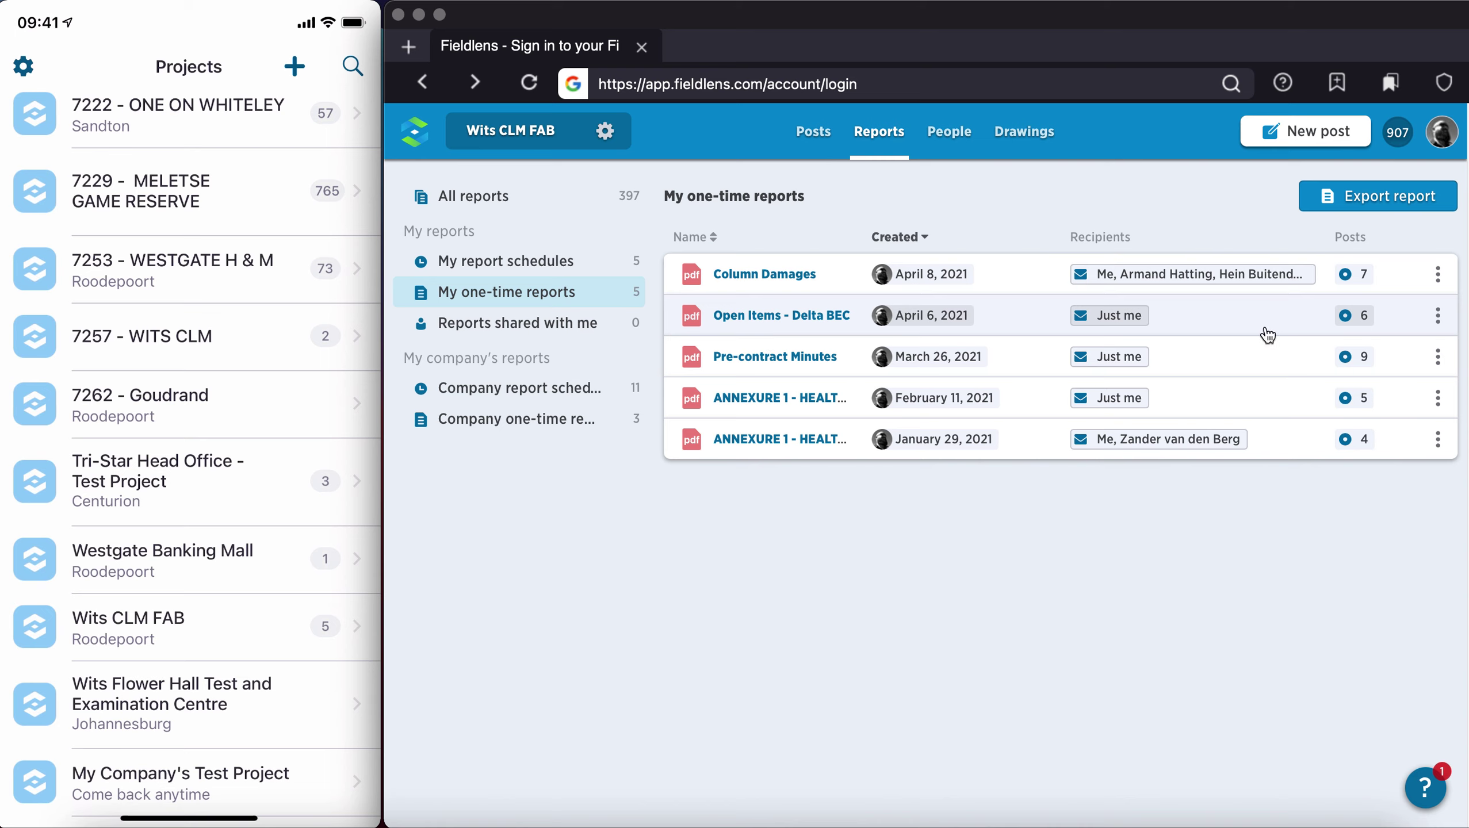
View the available actions for the Column Damages report and review the company report schedules.
{"action": "left_click", "coordinate": [1439, 275]}
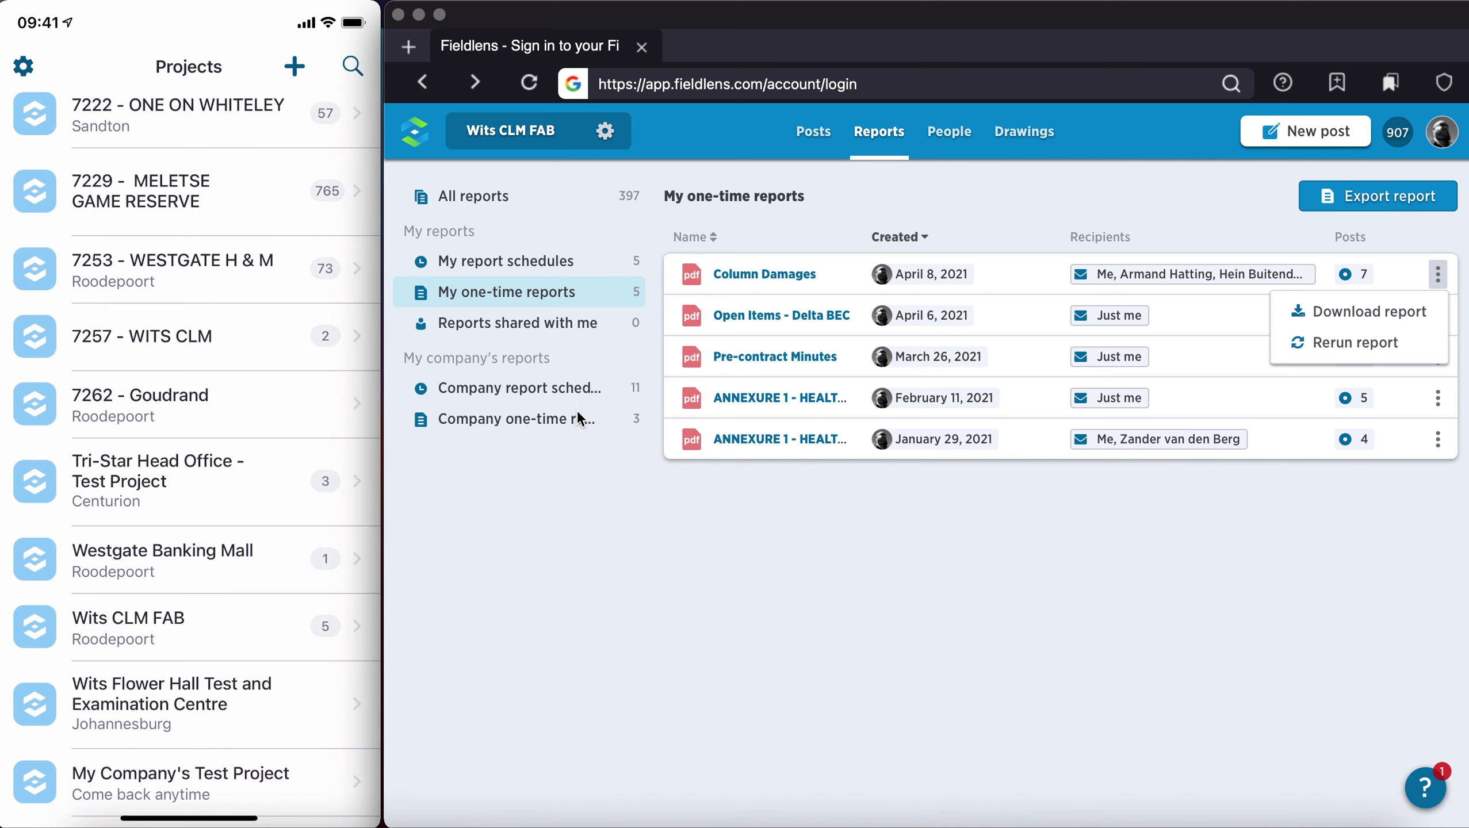
{"action": "left_click", "coordinate": [574, 392]}
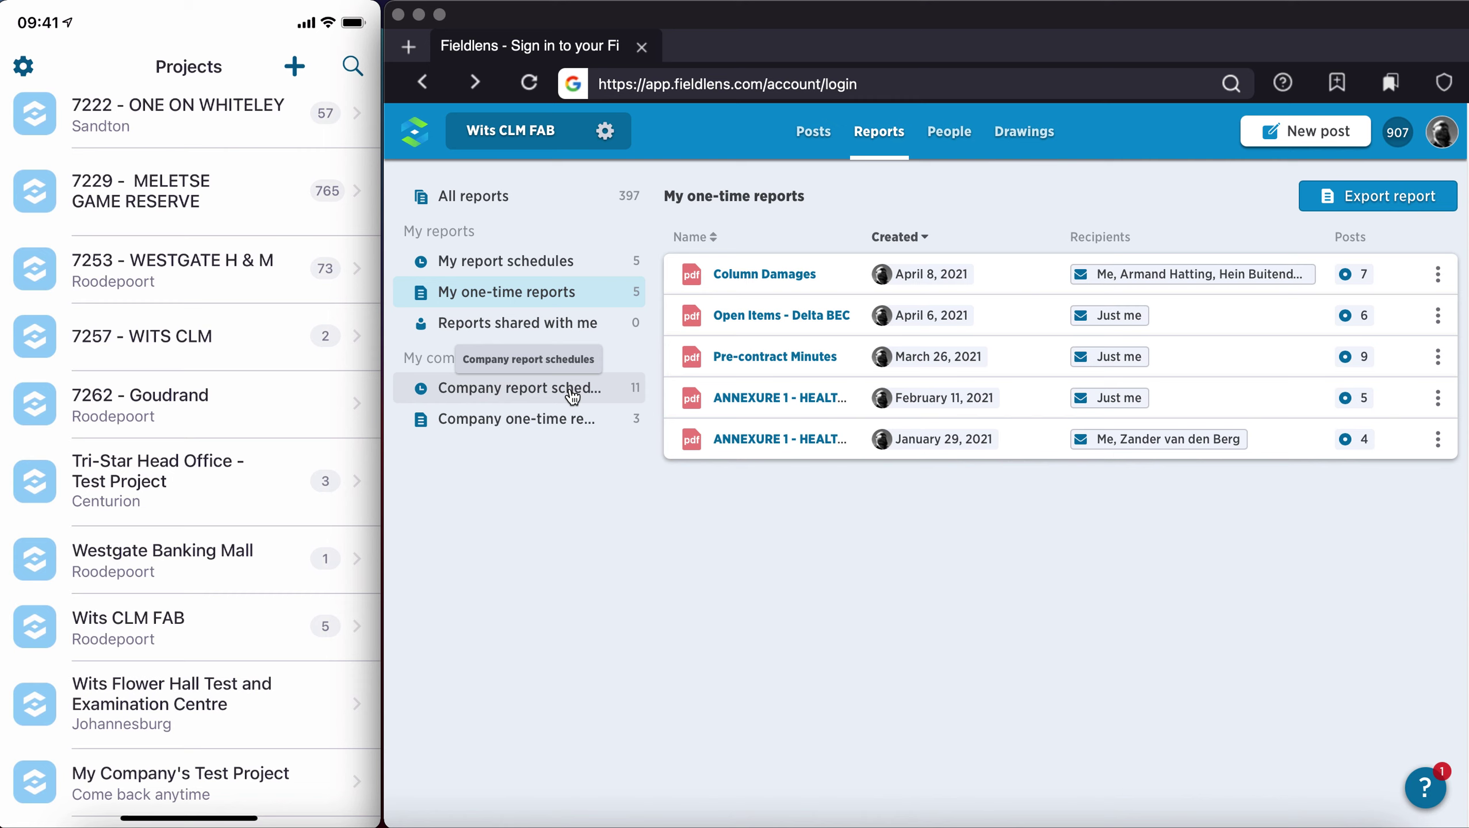
{"action": "left_click", "coordinate": [572, 390]}
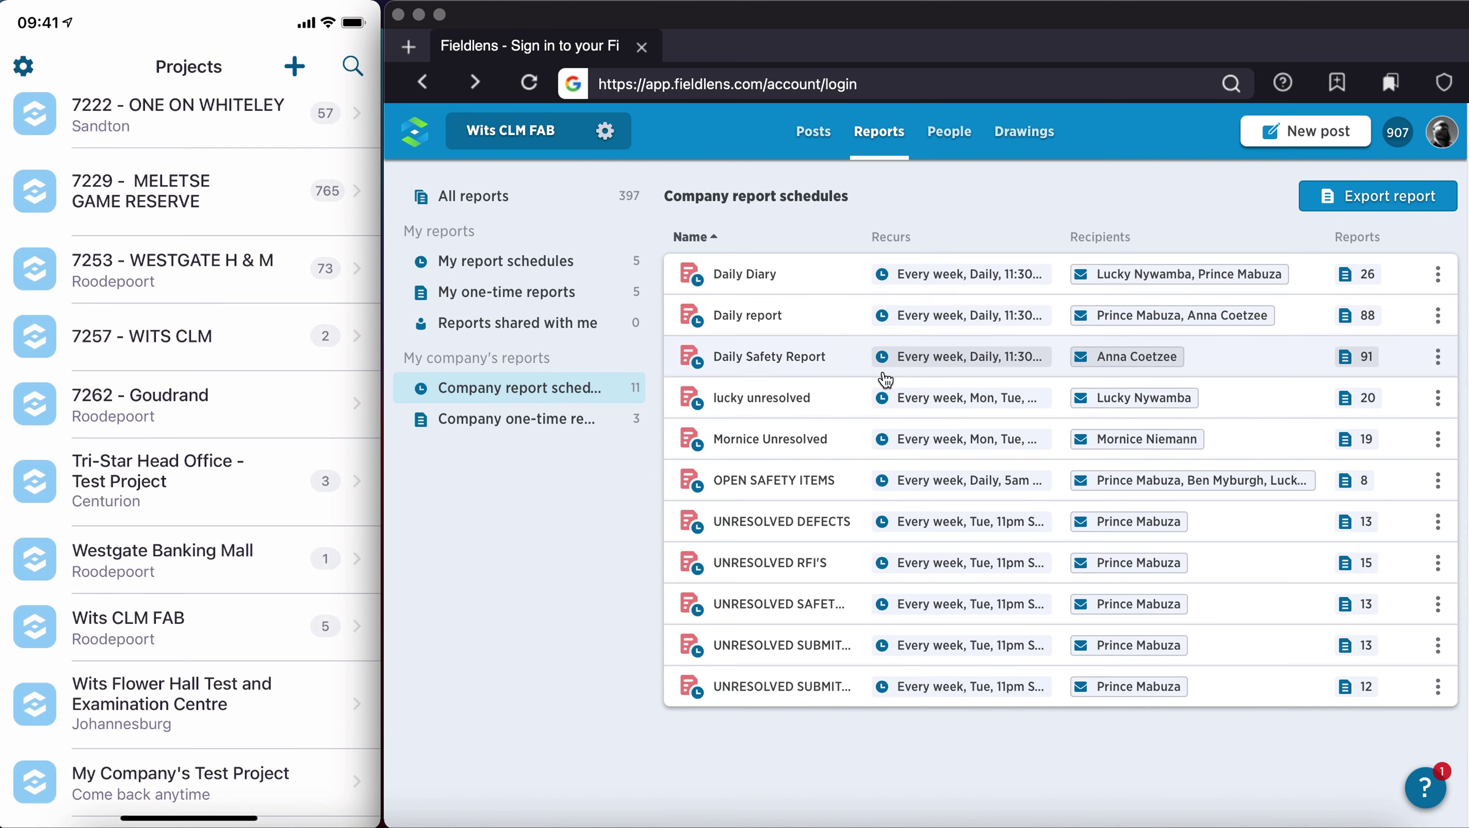
Open the project's people list and filter it by the company Tri-Star Construction.
{"action": "left_click", "coordinate": [948, 135]}
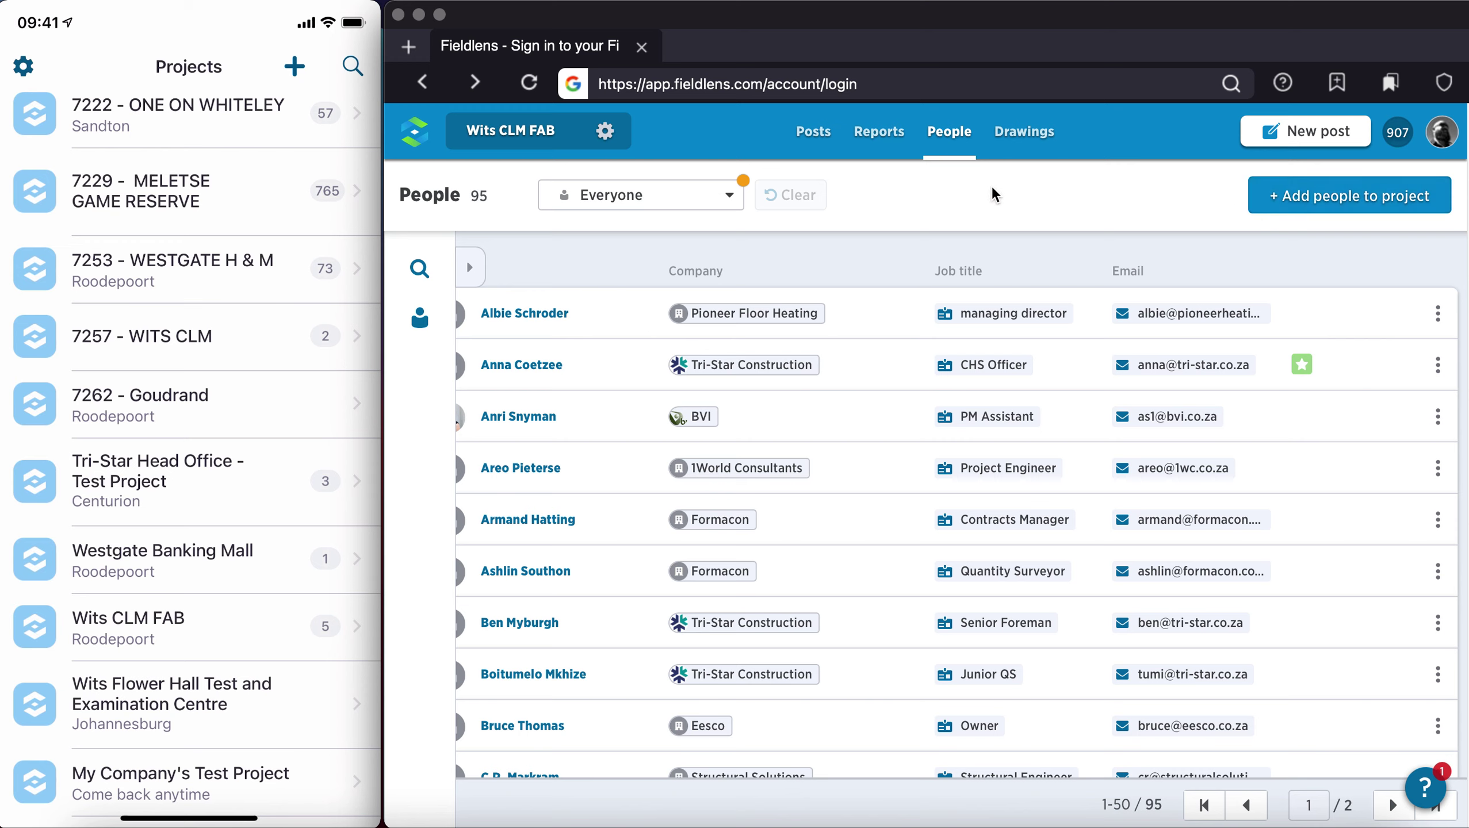
{"action": "left_click", "coordinate": [471, 268]}
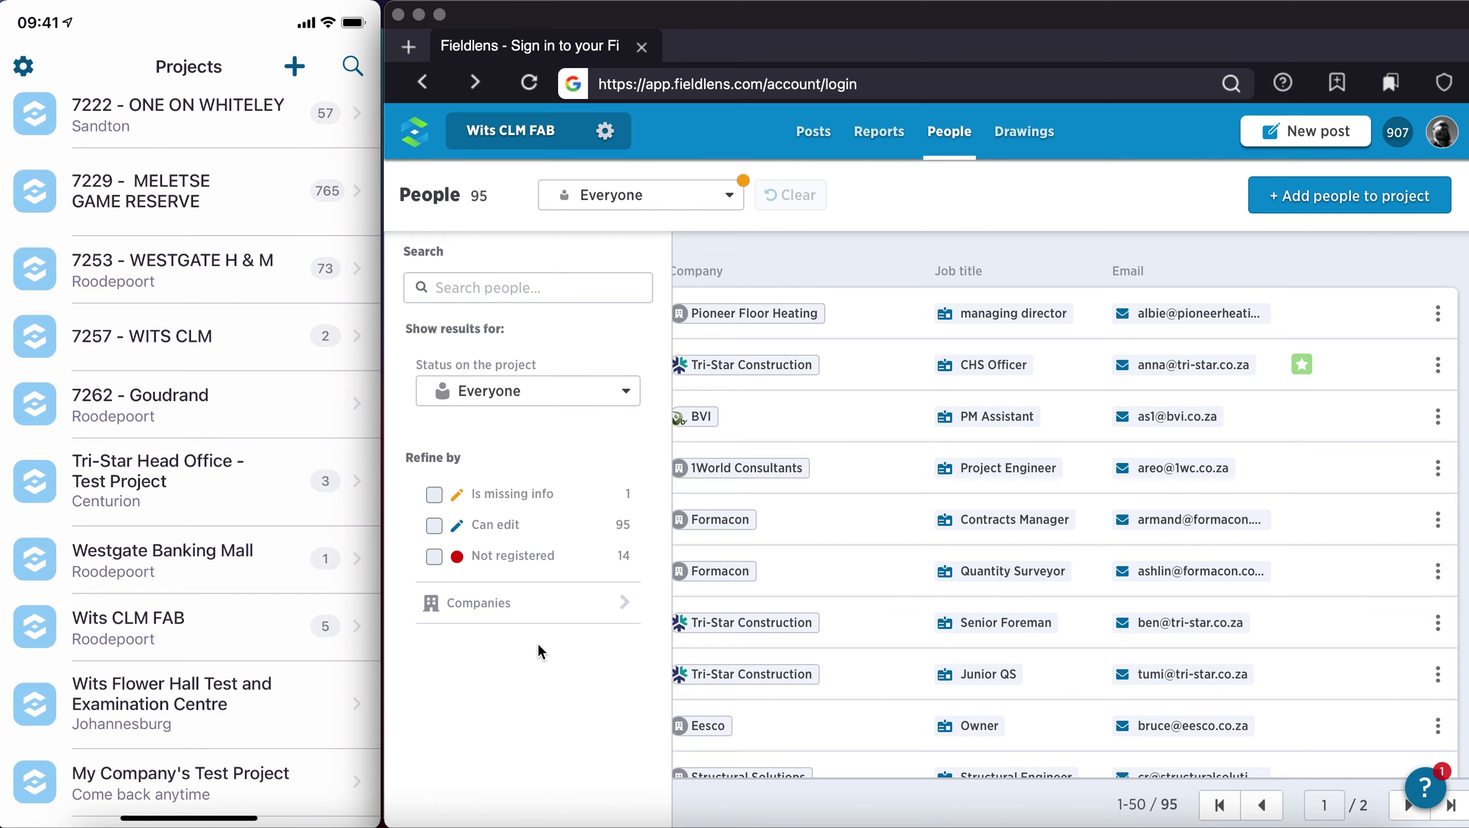
{"action": "left_click", "coordinate": [611, 605]}
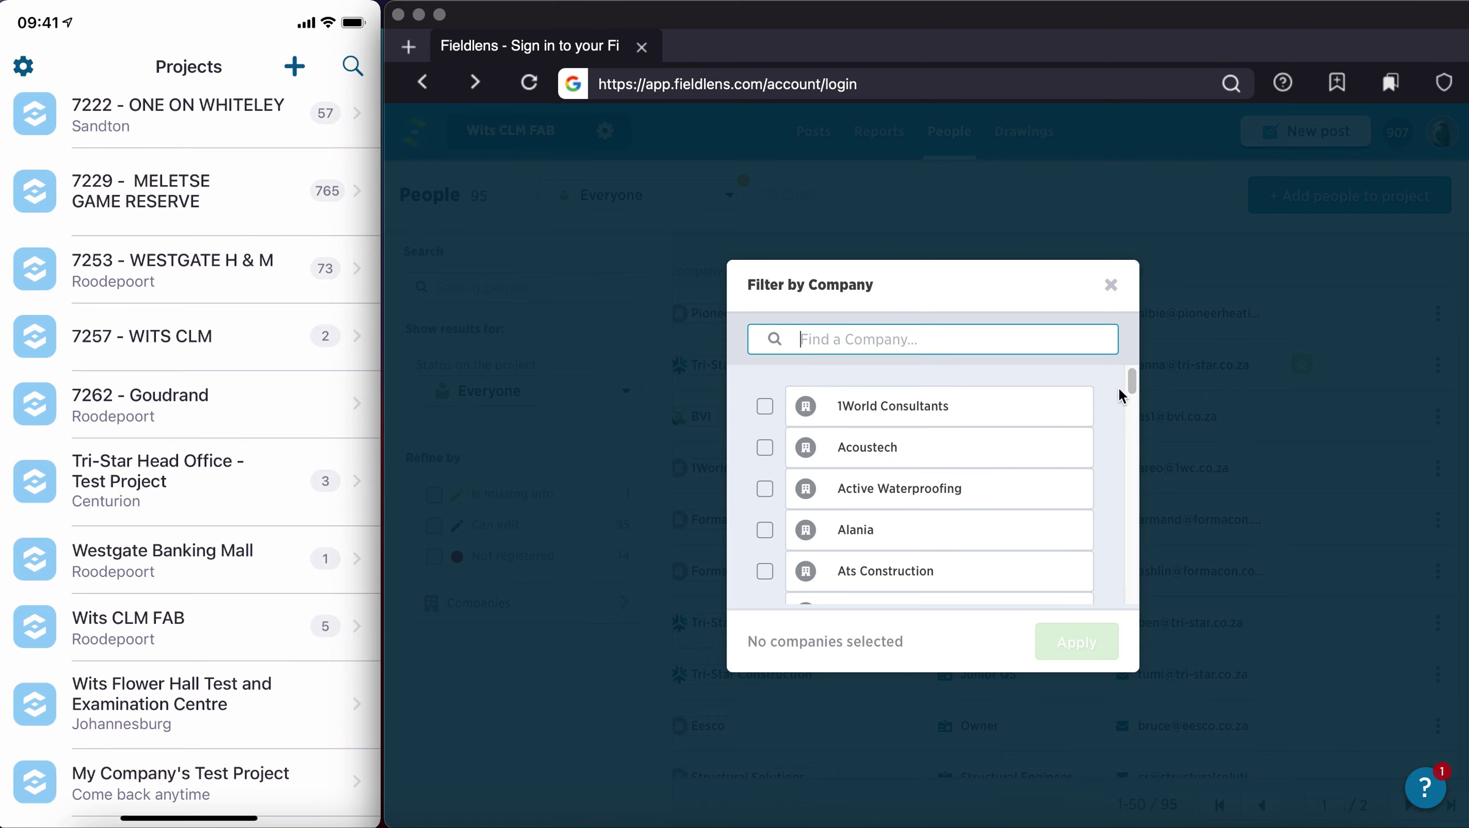
{"action": "left_click_drag", "start_coordinate": [1133, 380], "coordinate": [1134, 592]}
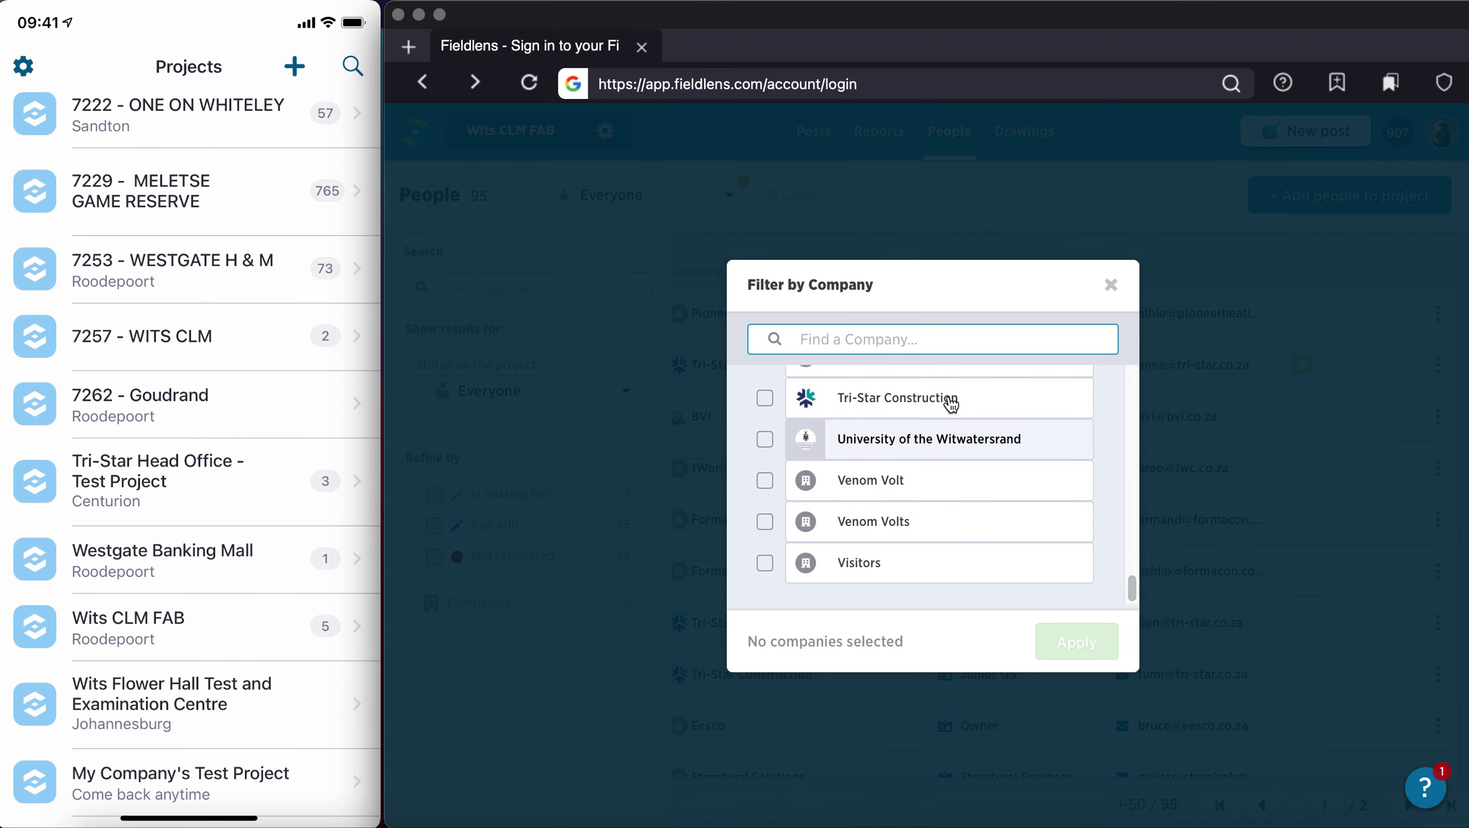
{"action": "left_click", "coordinate": [951, 401]}
{"action": "left_click", "coordinate": [1093, 640]}
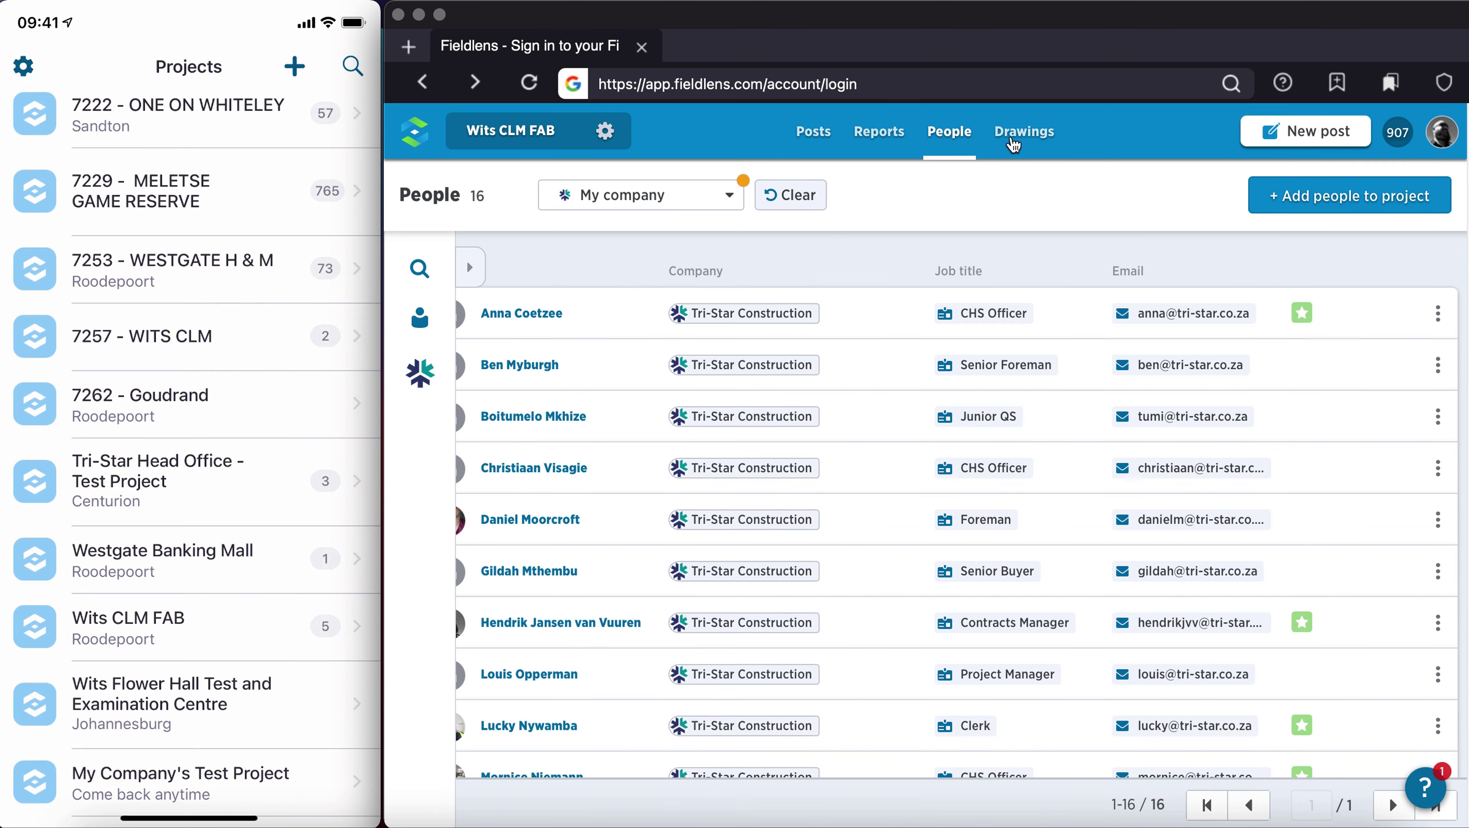
Look through the Tri-Star Construction people, check the project organizer marks, and view the available actions for the first person.
{"action": "scroll", "coordinate": [842, 475], "scroll_direction": "down", "scroll_amount": 1}
{"action": "scroll", "coordinate": [842, 475], "scroll_direction": "down", "scroll_amount": 5}
{"action": "scroll", "coordinate": [842, 474], "scroll_direction": "up", "scroll_amount": 5}
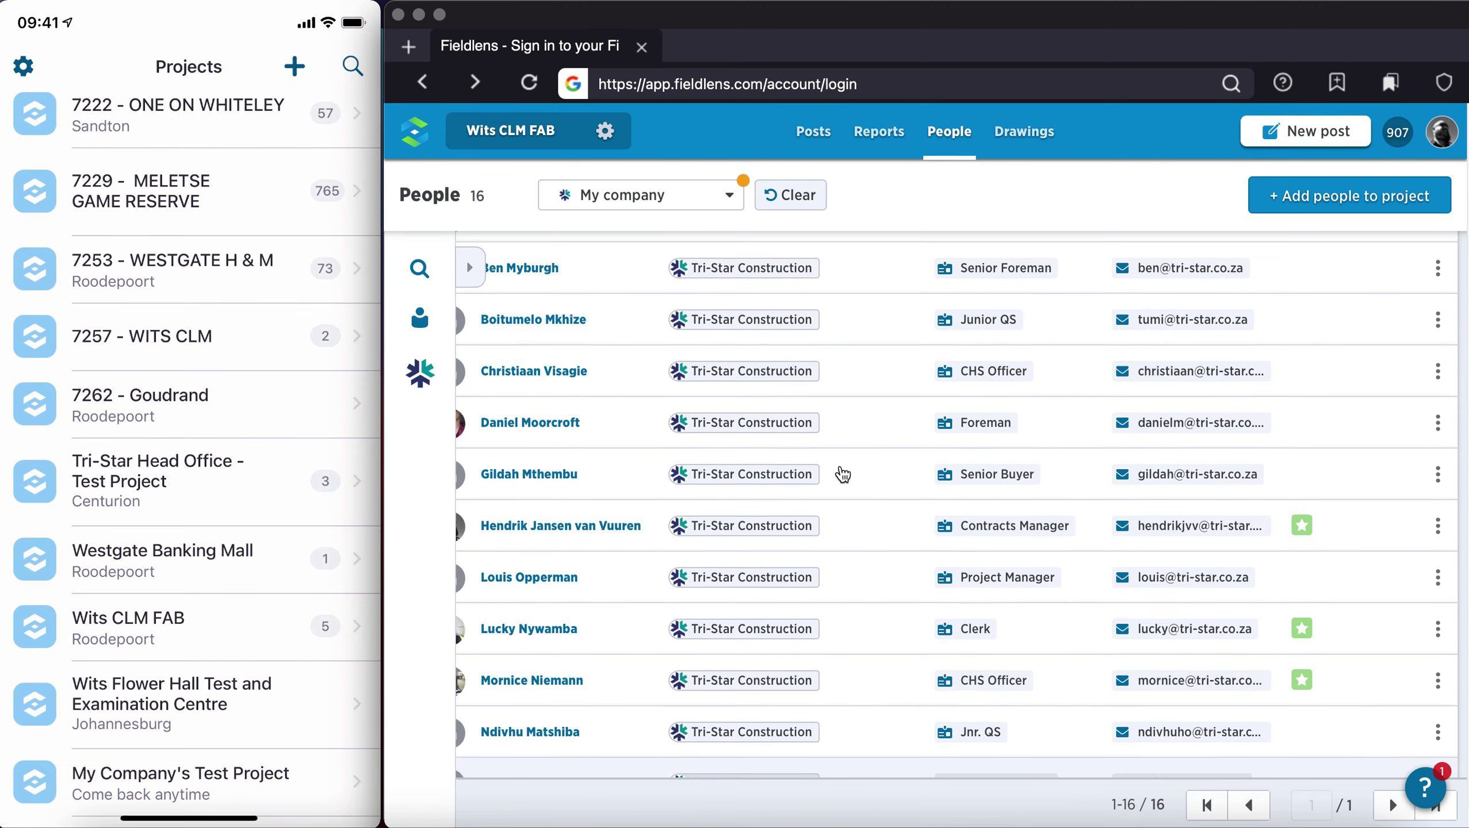
{"action": "scroll", "coordinate": [994, 339], "scroll_direction": "down", "scroll_amount": 6}
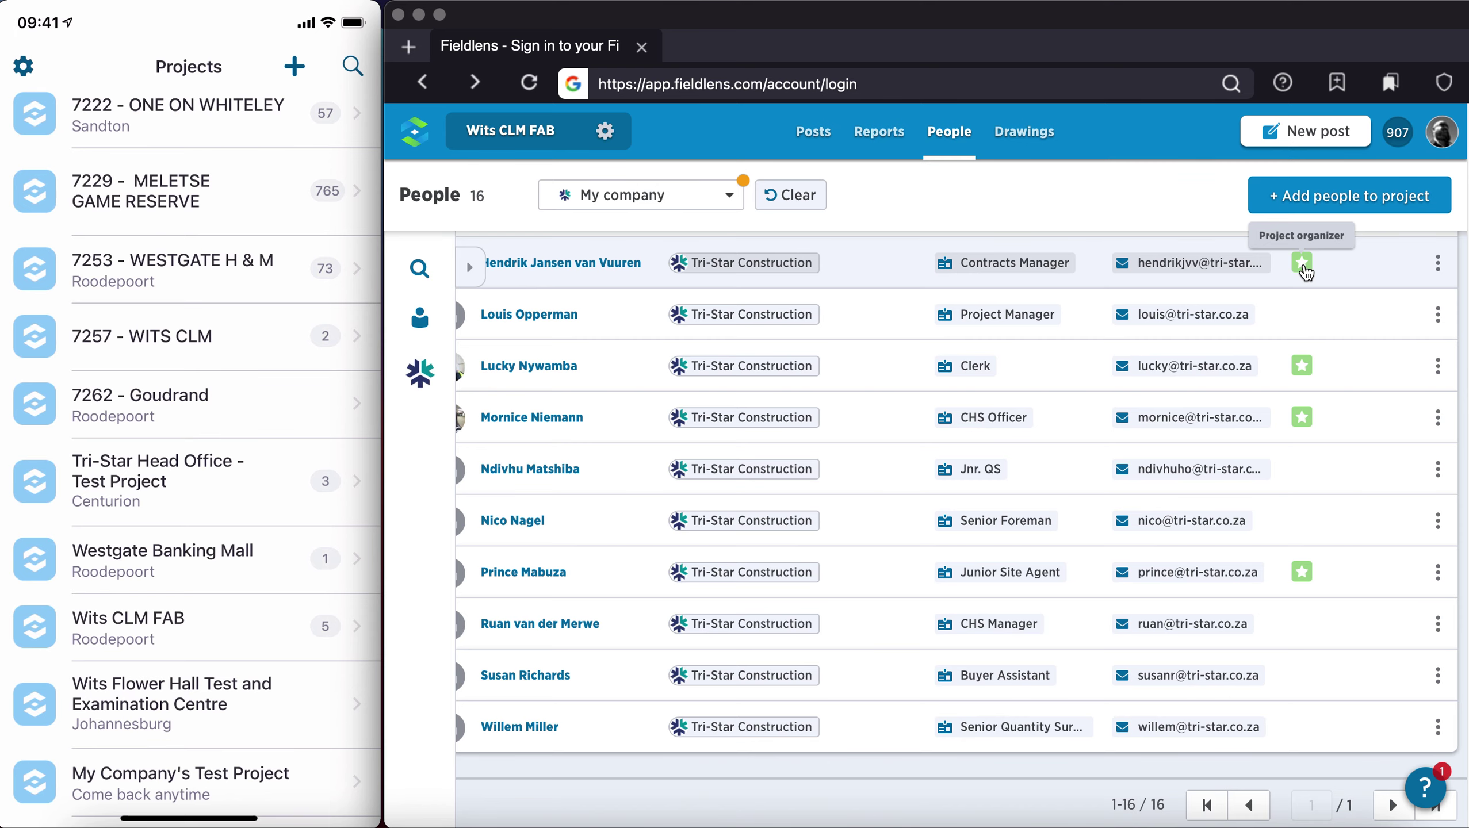
{"action": "scroll", "coordinate": [1293, 429], "scroll_direction": "up", "scroll_amount": 6}
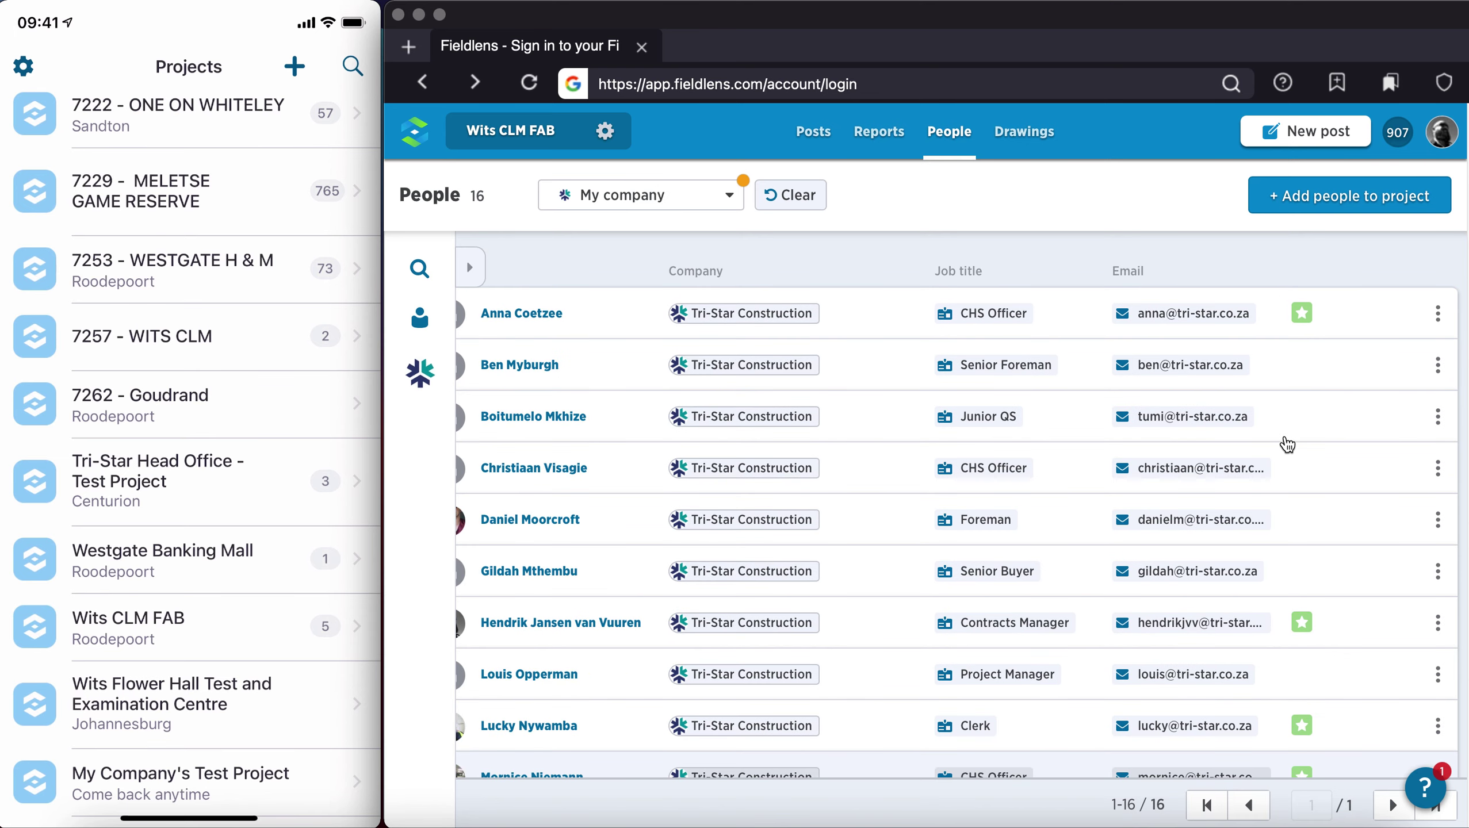
{"action": "left_click", "coordinate": [1442, 317]}
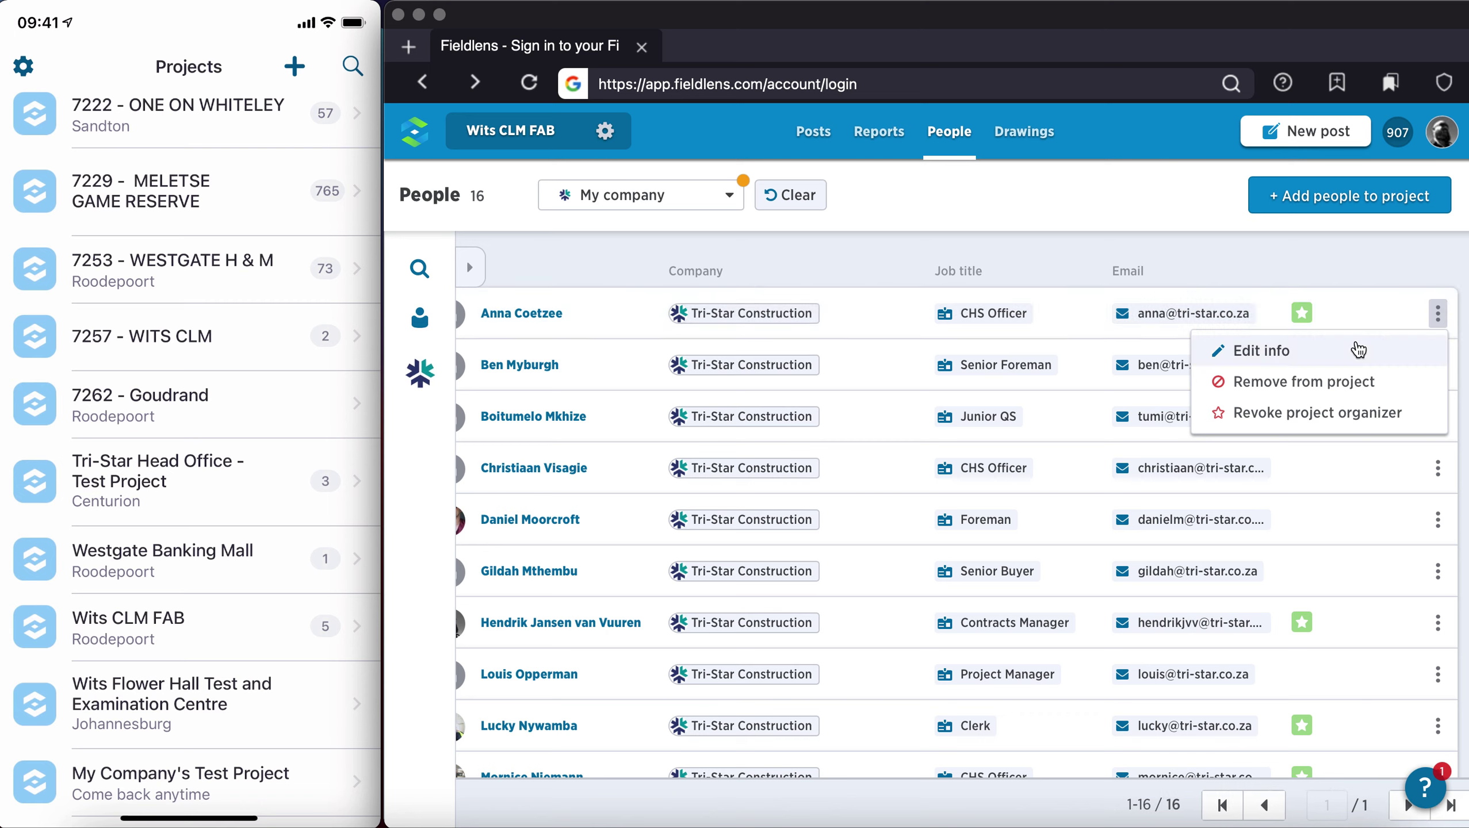
{"action": "left_click", "coordinate": [1145, 203]}
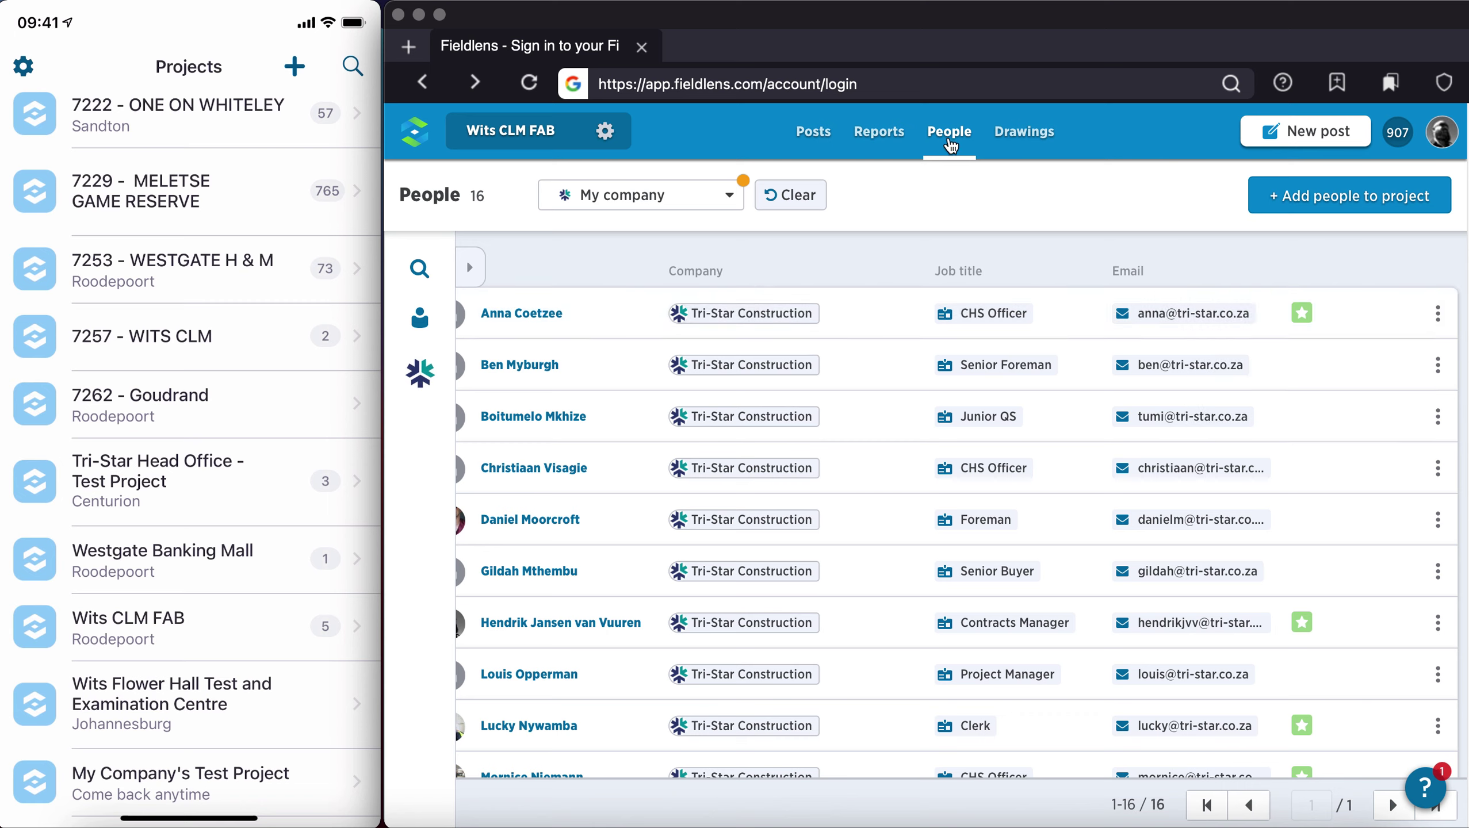
Open the project's drawings and browse all of them in list view.
{"action": "left_click", "coordinate": [1029, 135]}
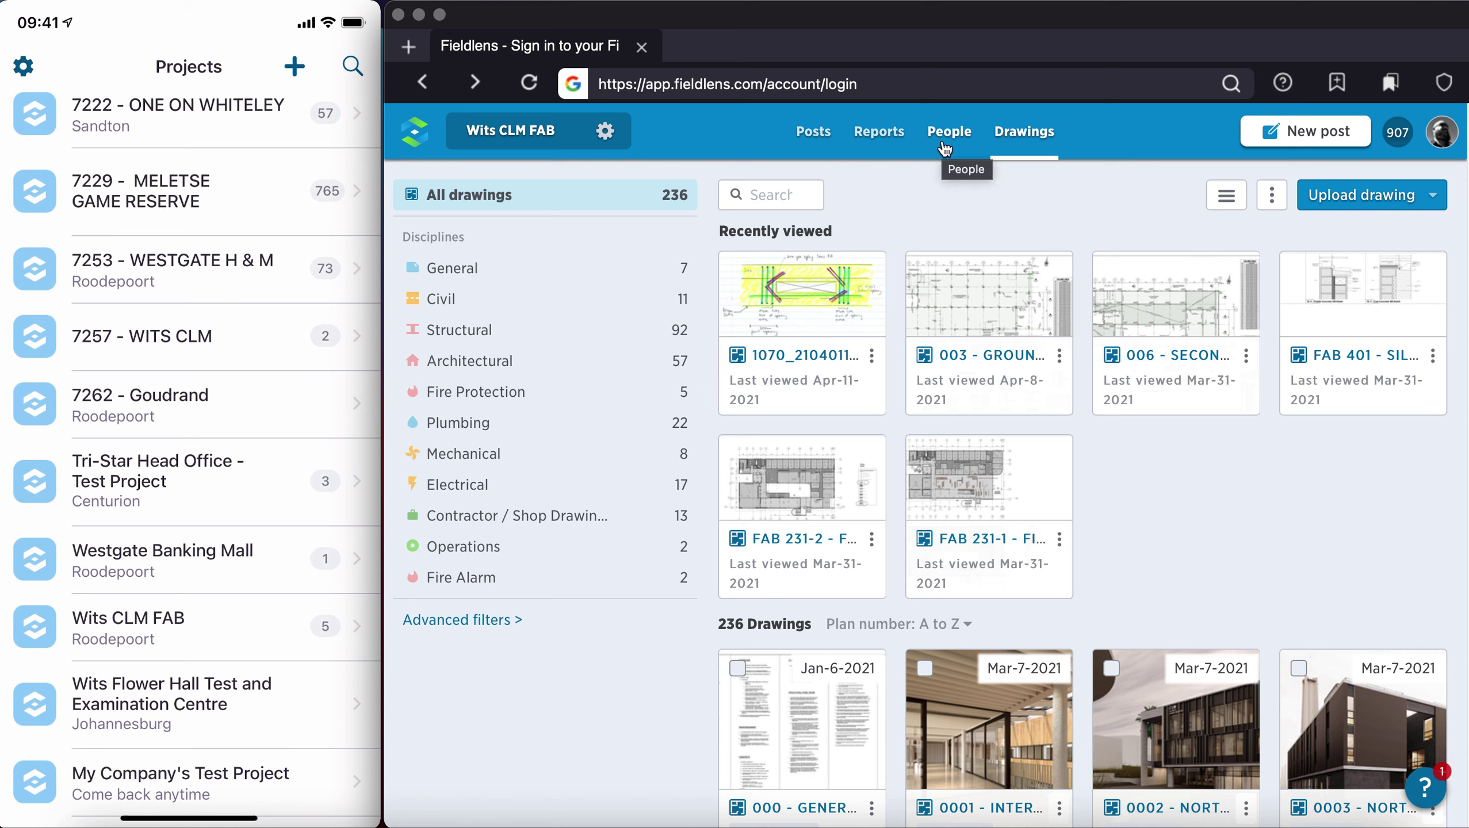
{"action": "mouse_move", "coordinate": [312, 428]}
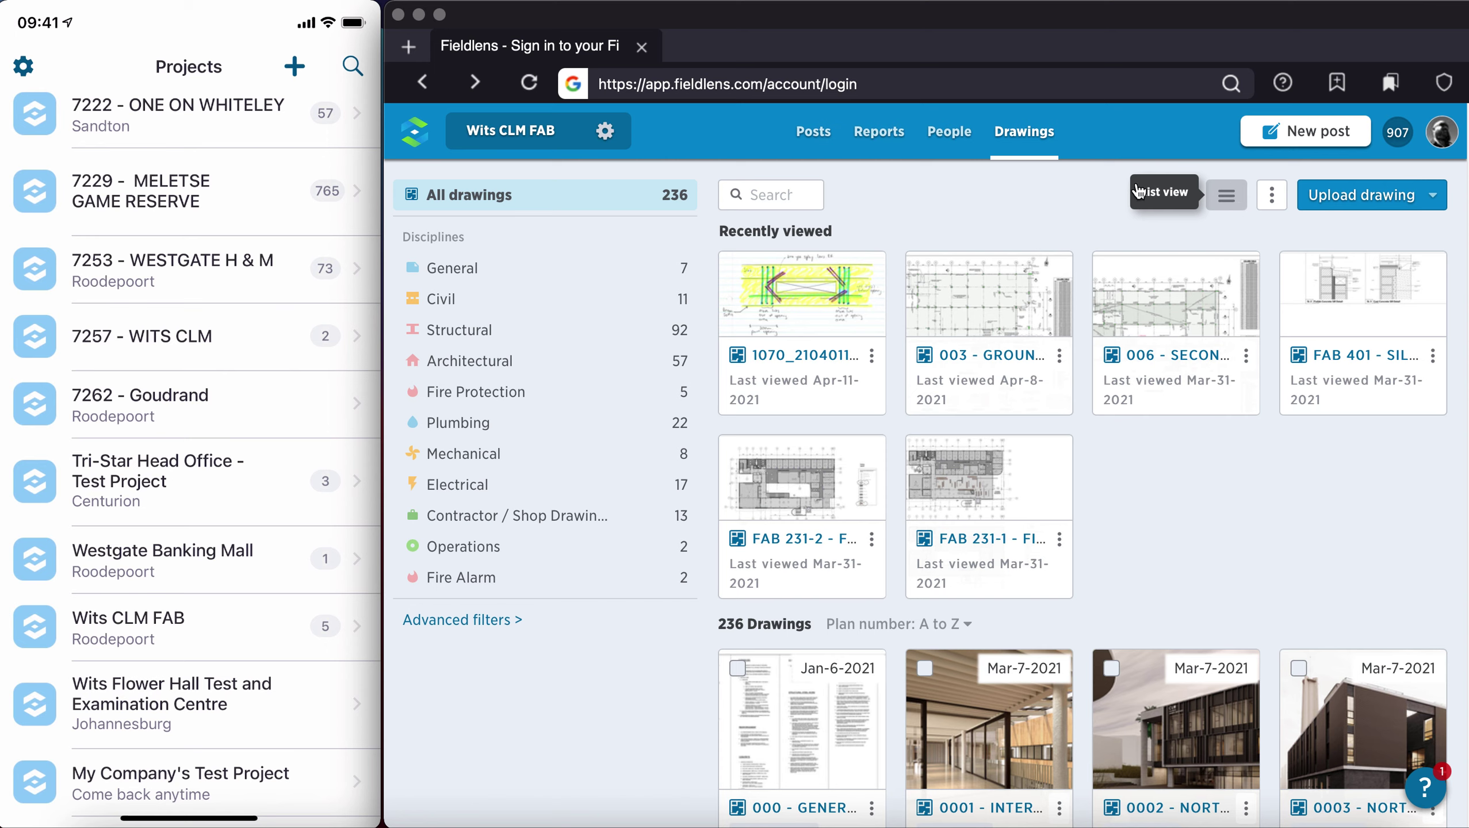
{"action": "left_click", "coordinate": [1227, 195]}
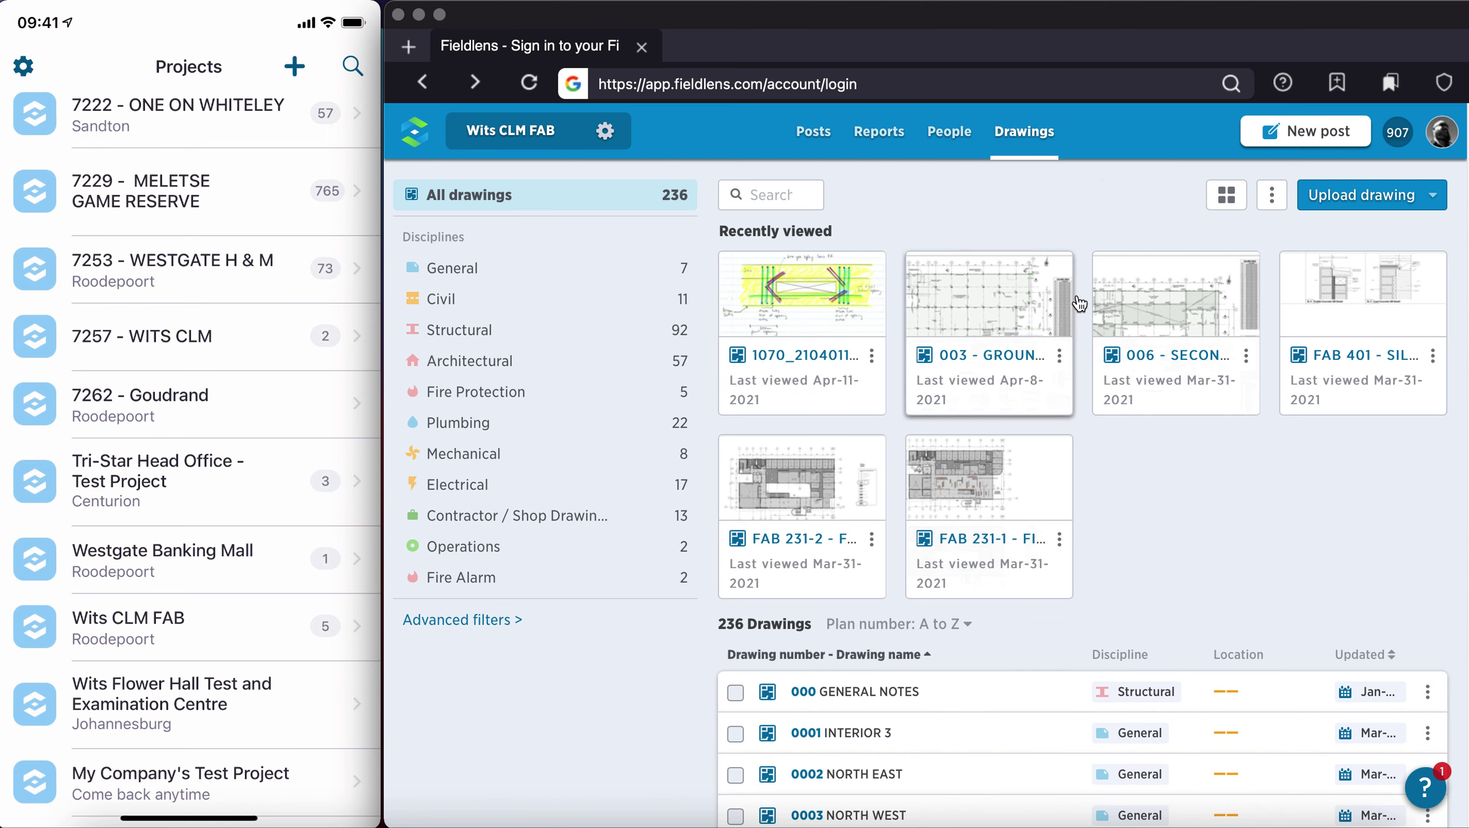
{"action": "scroll", "coordinate": [1069, 721], "scroll_direction": "down", "scroll_amount": 10}
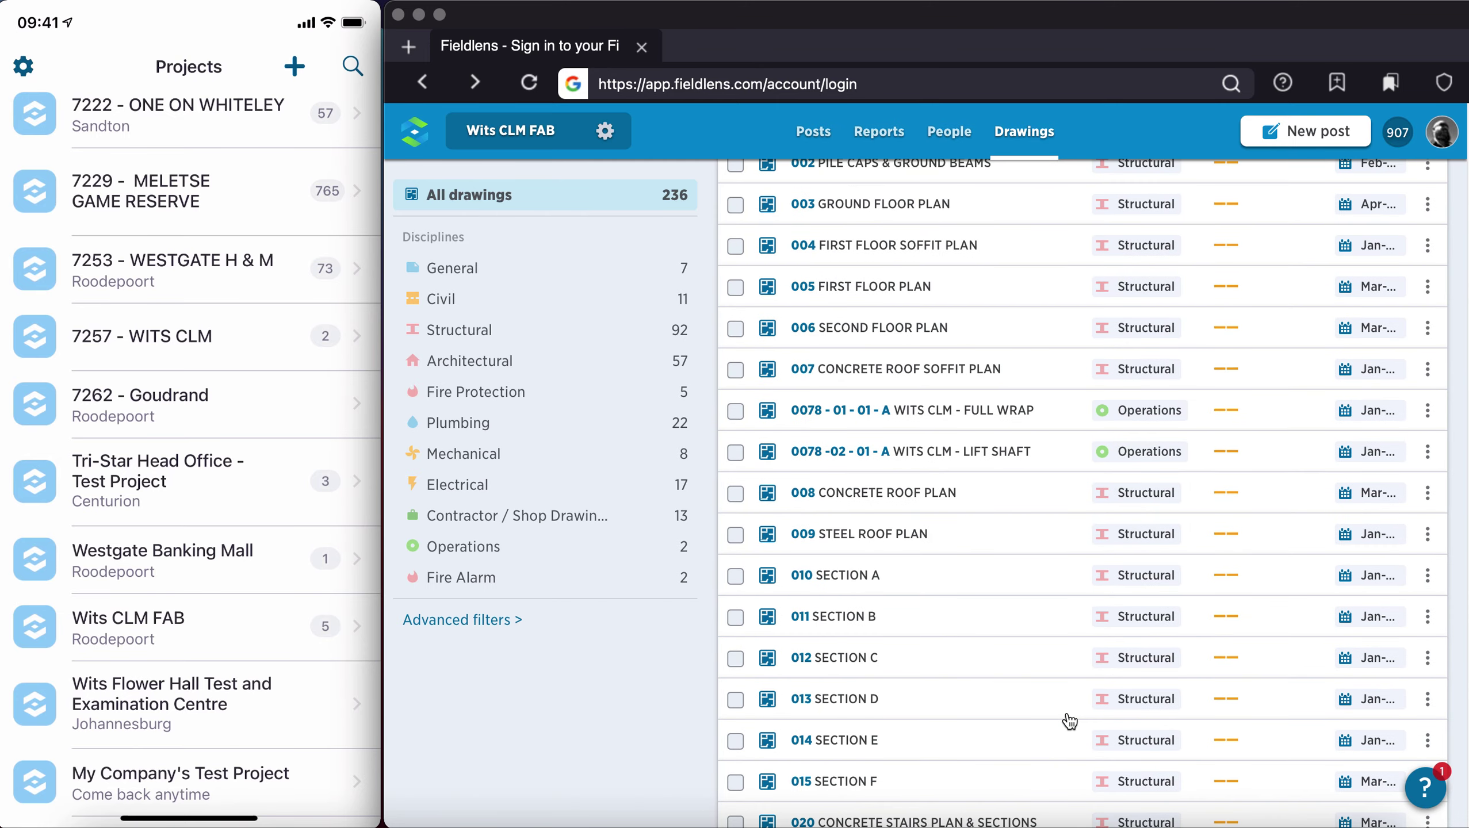
{"action": "scroll", "coordinate": [1070, 720], "scroll_direction": "down", "scroll_amount": 3}
{"action": "scroll", "coordinate": [1068, 720], "scroll_direction": "up", "scroll_amount": 15}
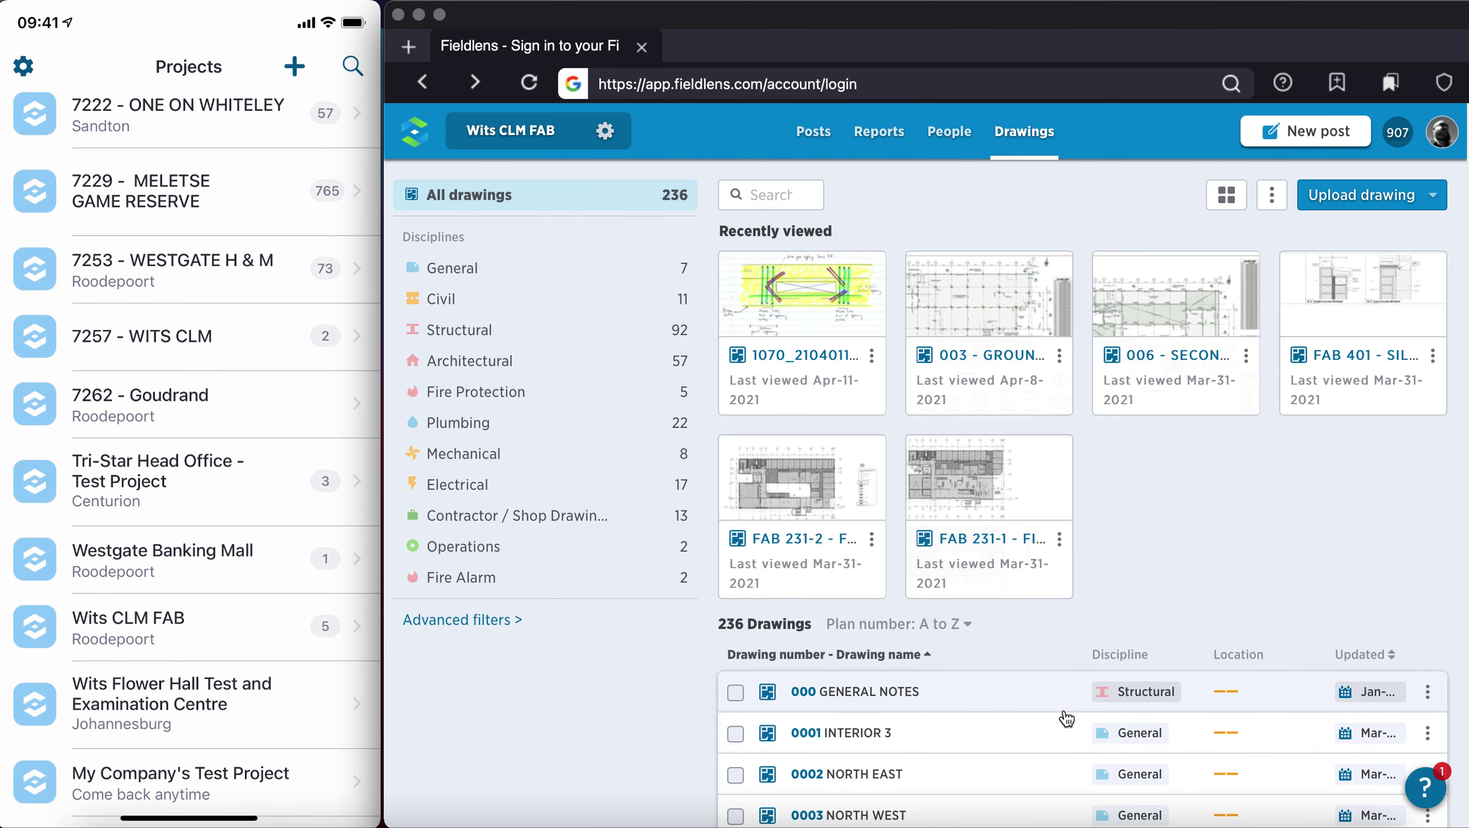
Switch the drawings back to thumbnail view and browse through them.
{"action": "left_click", "coordinate": [1226, 196]}
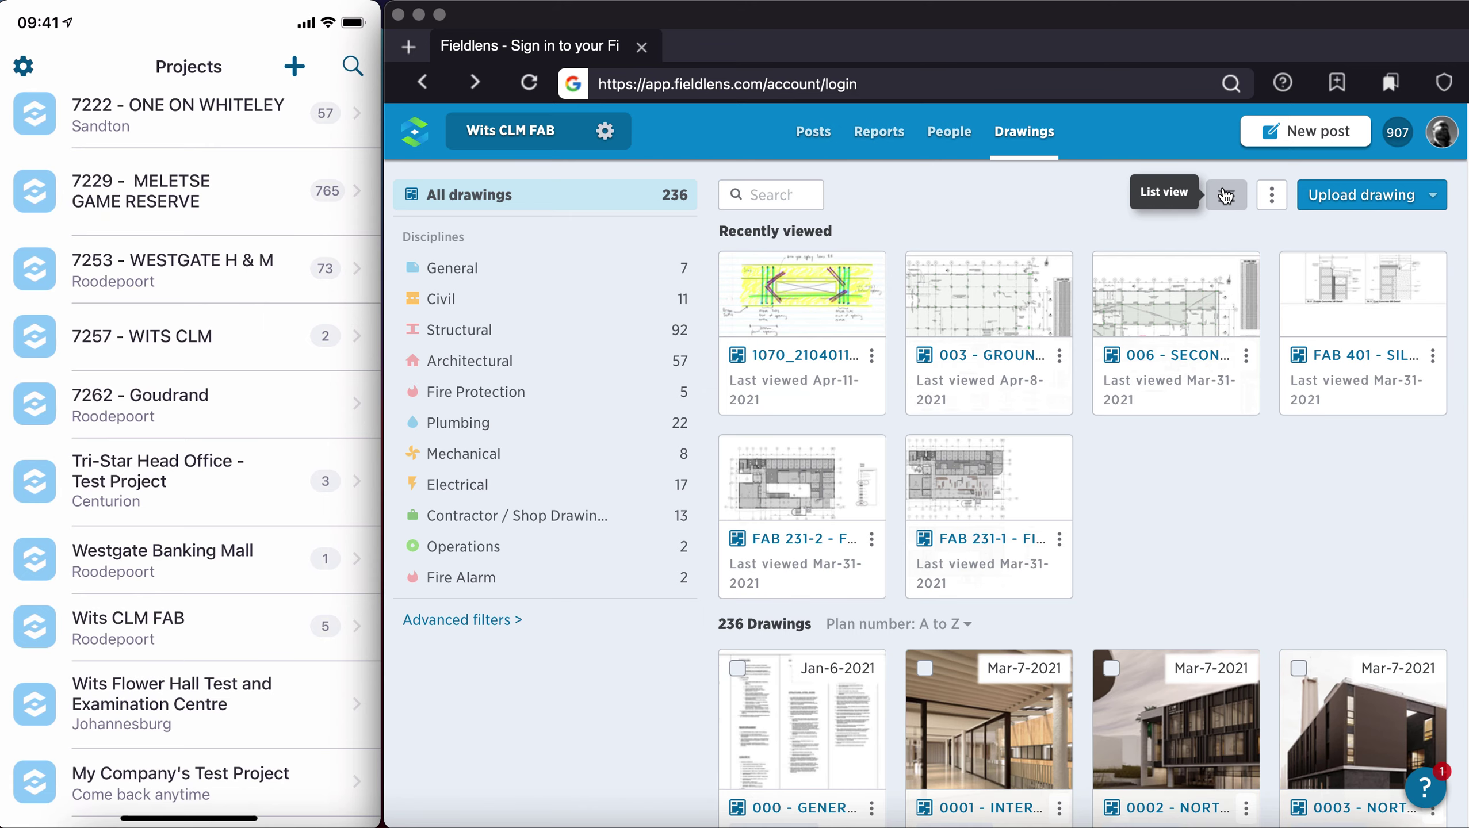
{"action": "scroll", "coordinate": [1121, 636], "scroll_direction": "down", "scroll_amount": 10}
{"action": "scroll", "coordinate": [1121, 636], "scroll_direction": "up", "scroll_amount": 10}
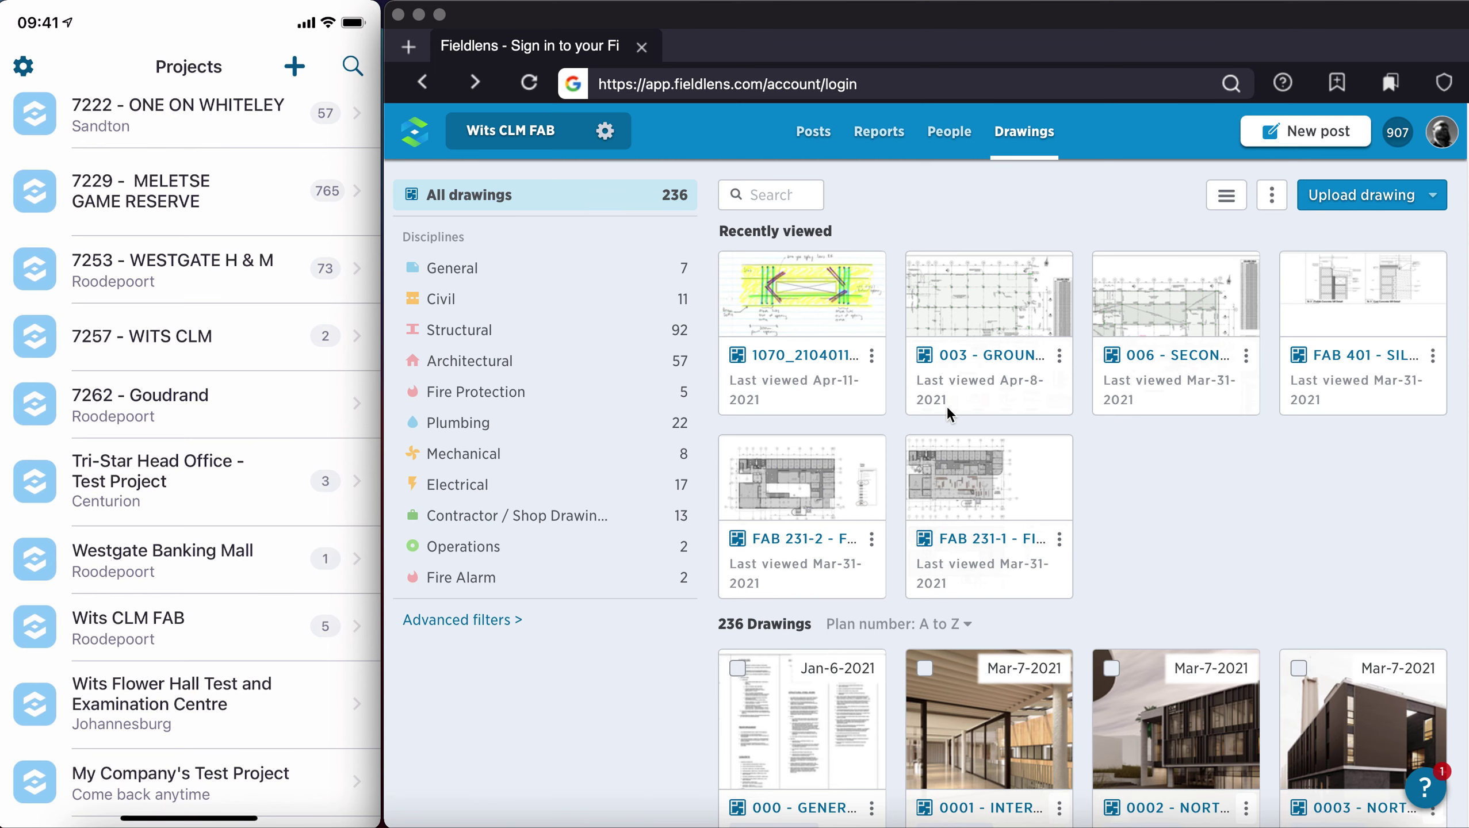
Filter the drawings to the Civil discipline and look through them.
{"action": "left_click", "coordinate": [458, 303]}
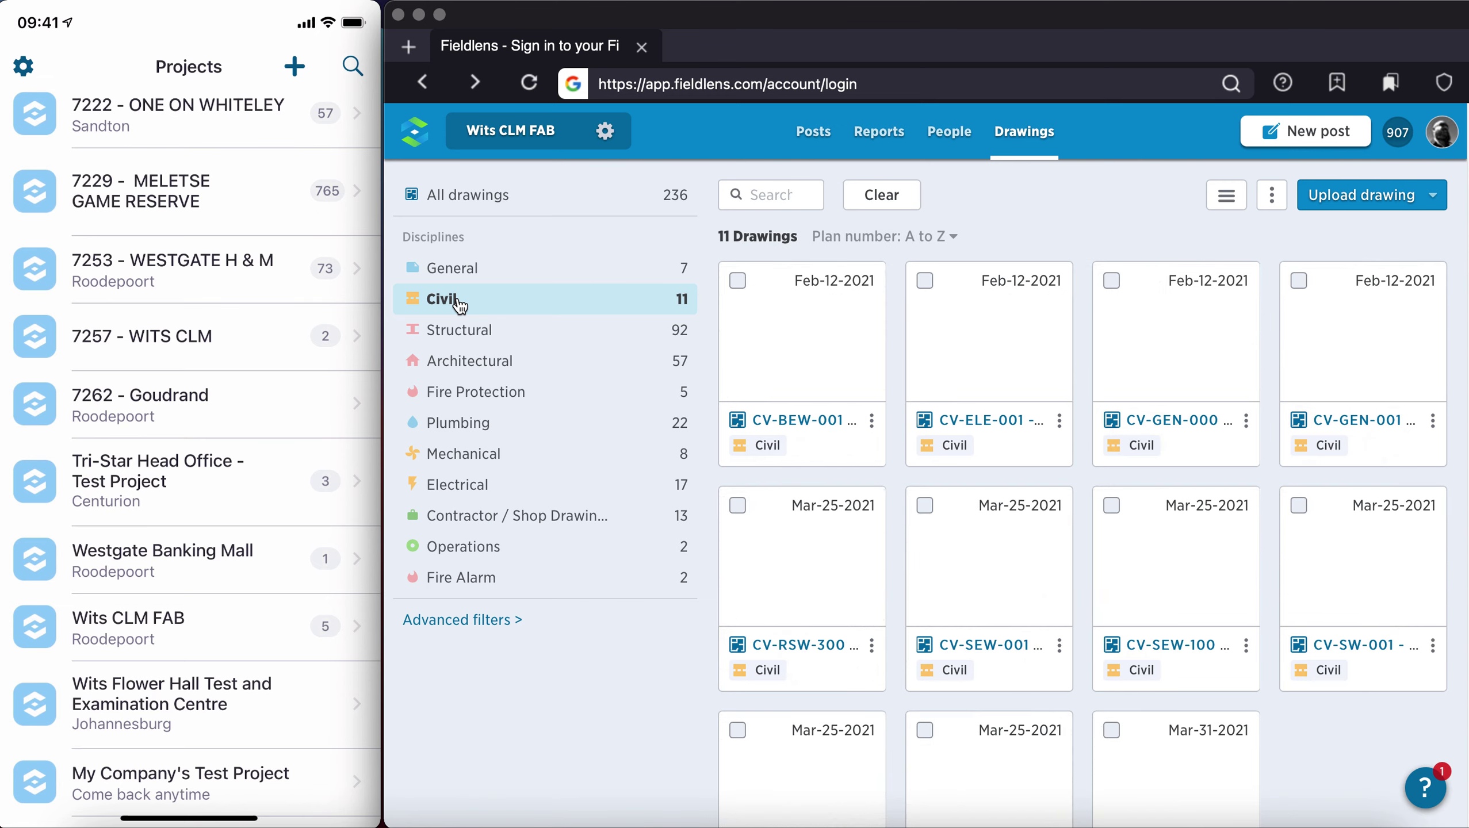
{"action": "scroll", "coordinate": [1070, 458], "scroll_direction": "down", "scroll_amount": 2}
{"action": "scroll", "coordinate": [1070, 458], "scroll_direction": "up", "scroll_amount": 2}
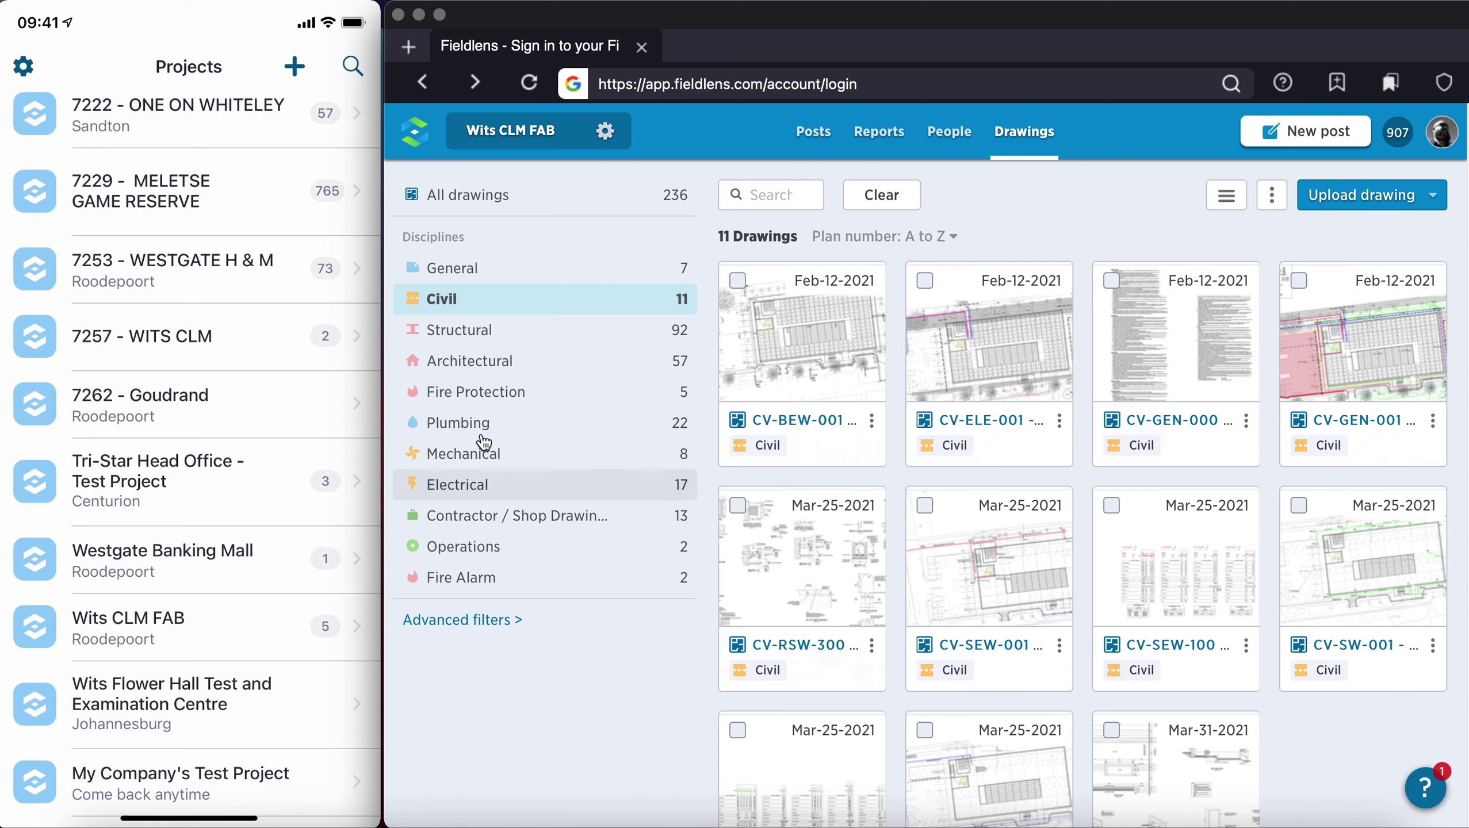
Look over the advanced filter options for the project's drawings and close them without applying any.
{"action": "left_click", "coordinate": [494, 631]}
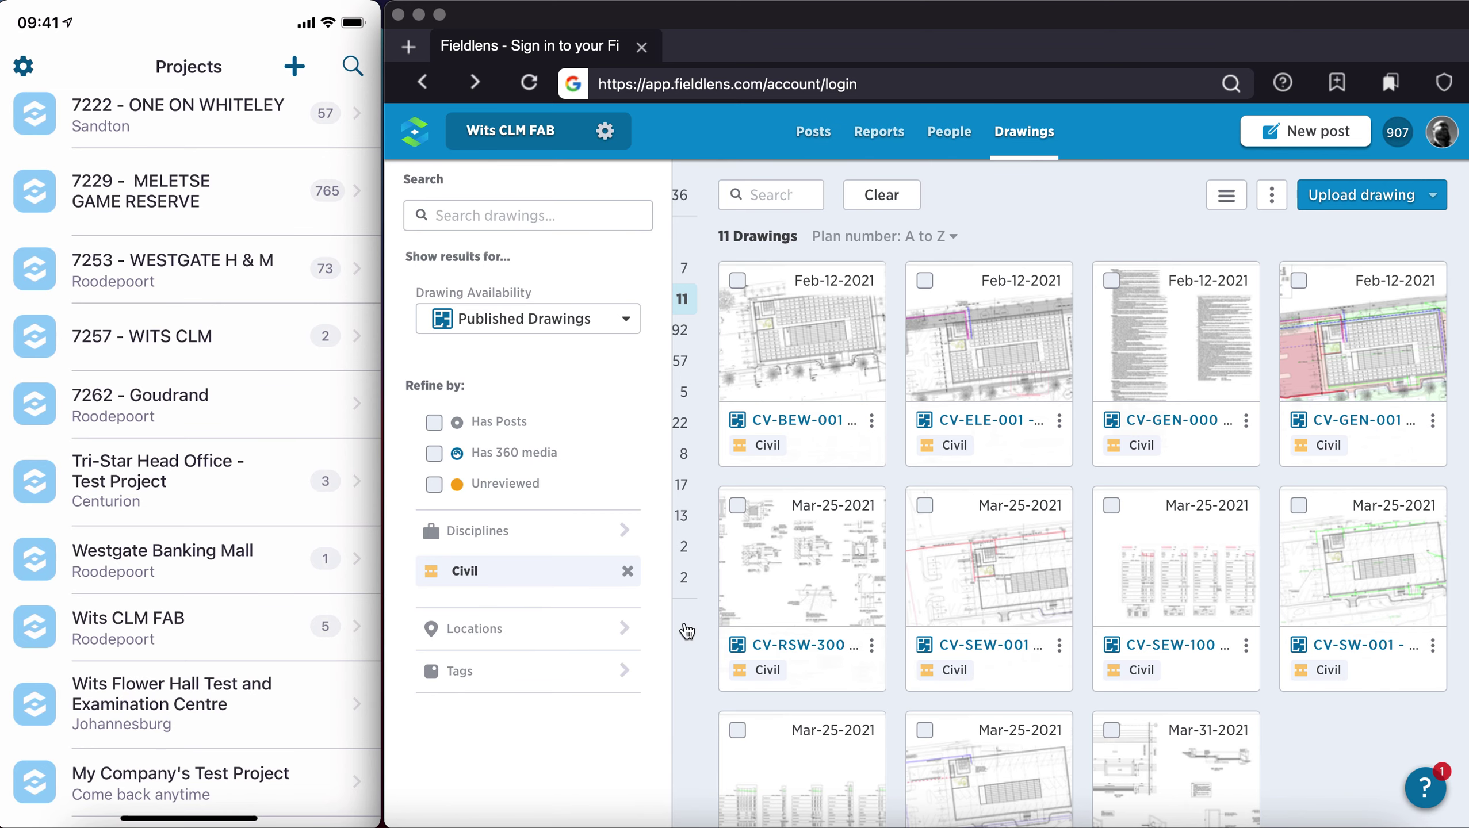
{"action": "left_click", "coordinate": [711, 680]}
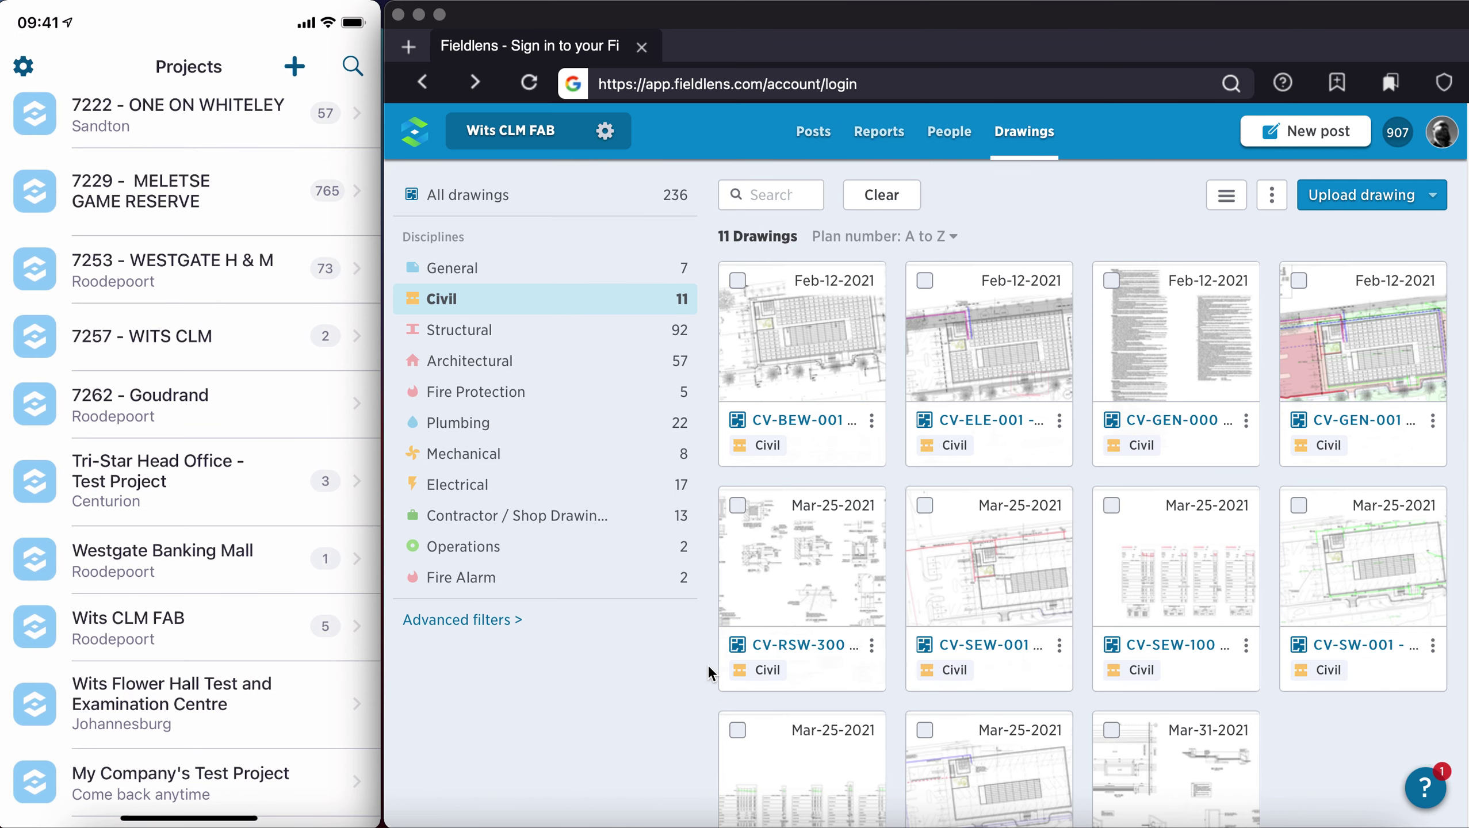
{"action": "left_click", "coordinate": [497, 623]}
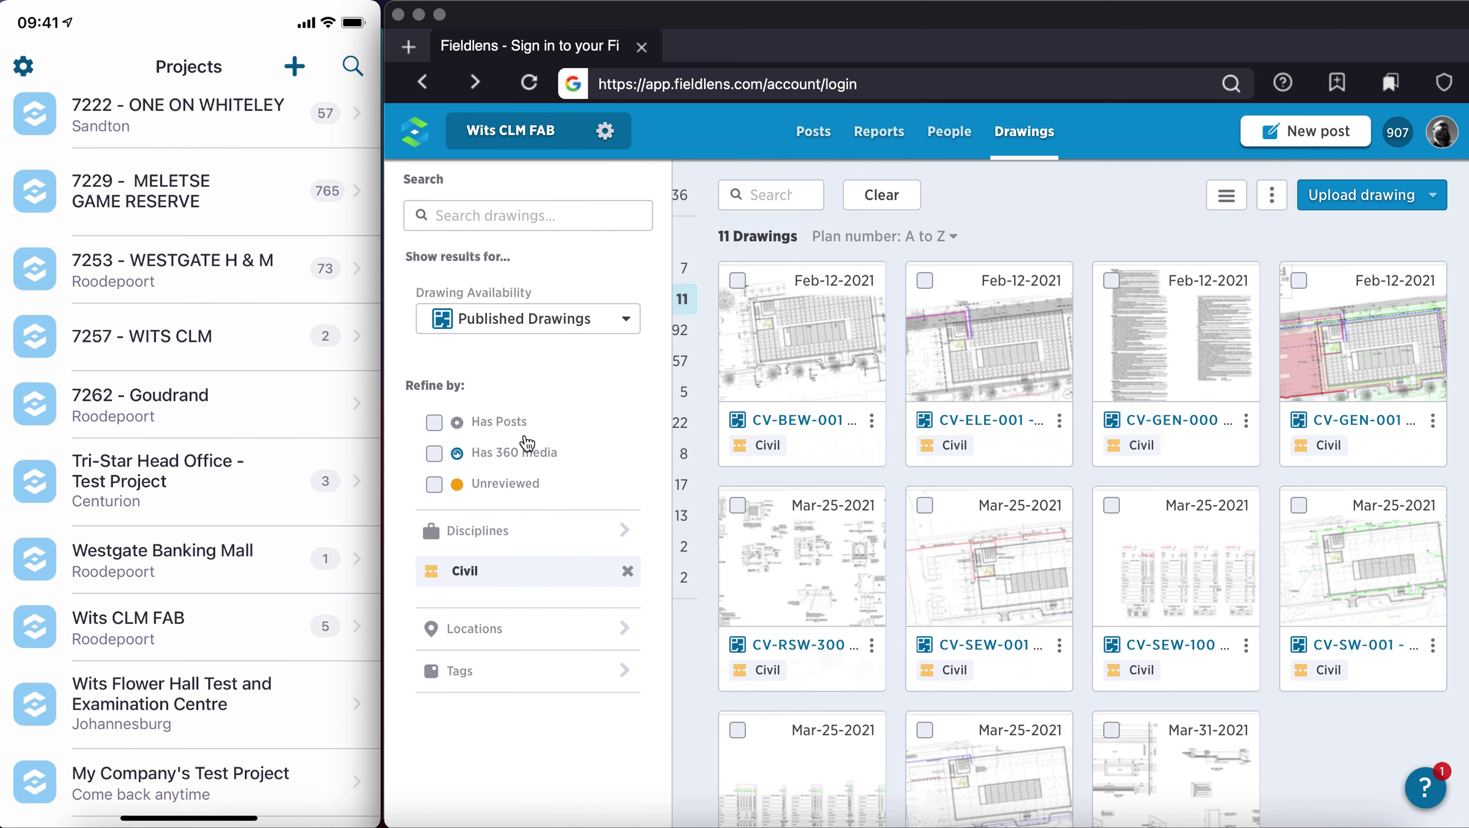
{"action": "left_click", "coordinate": [683, 667]}
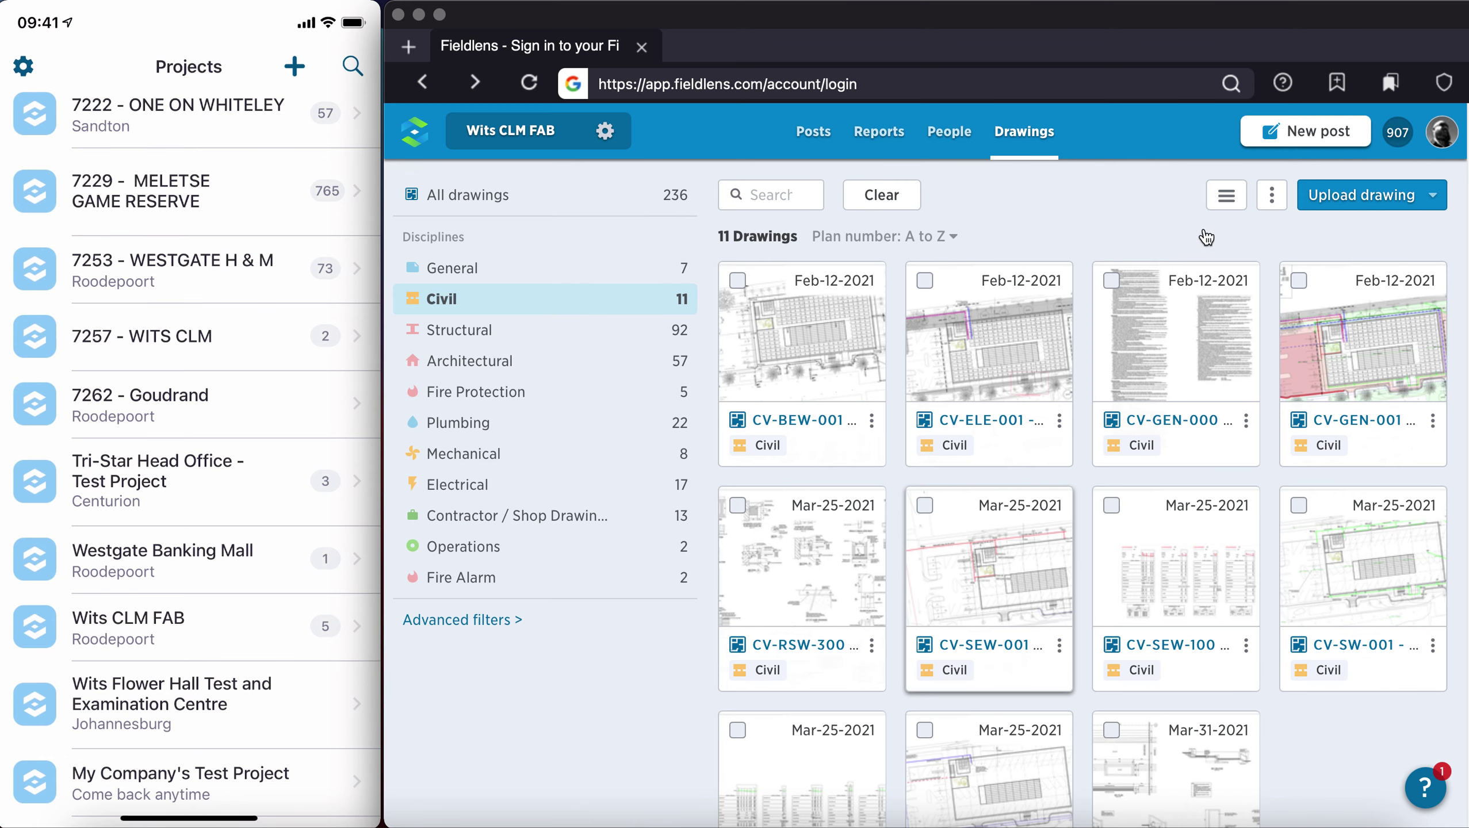
View the history of uploaded drawing files, browse through it and close it.
{"action": "left_click", "coordinate": [1272, 196]}
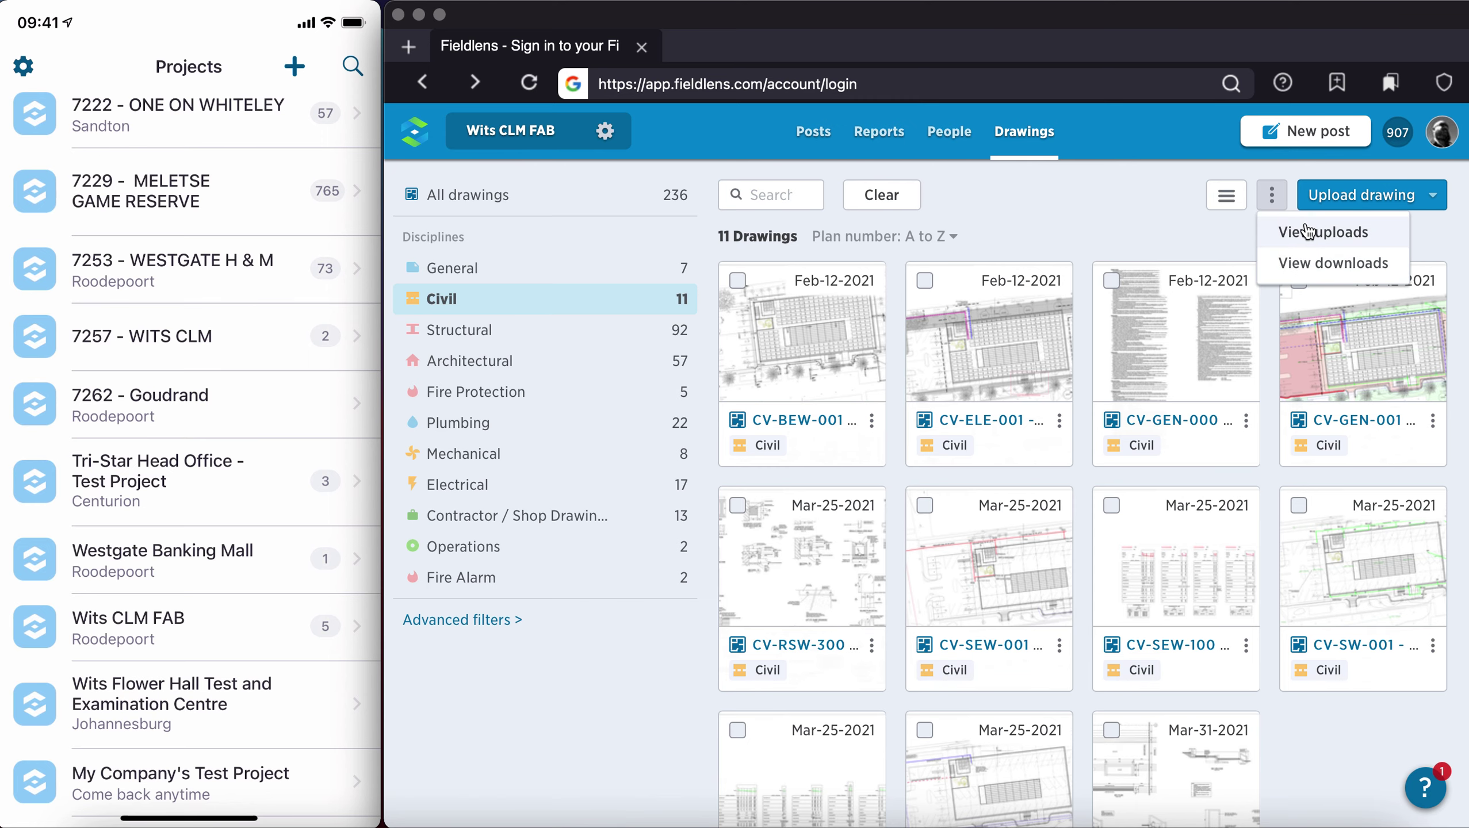
{"action": "left_click", "coordinate": [1313, 234]}
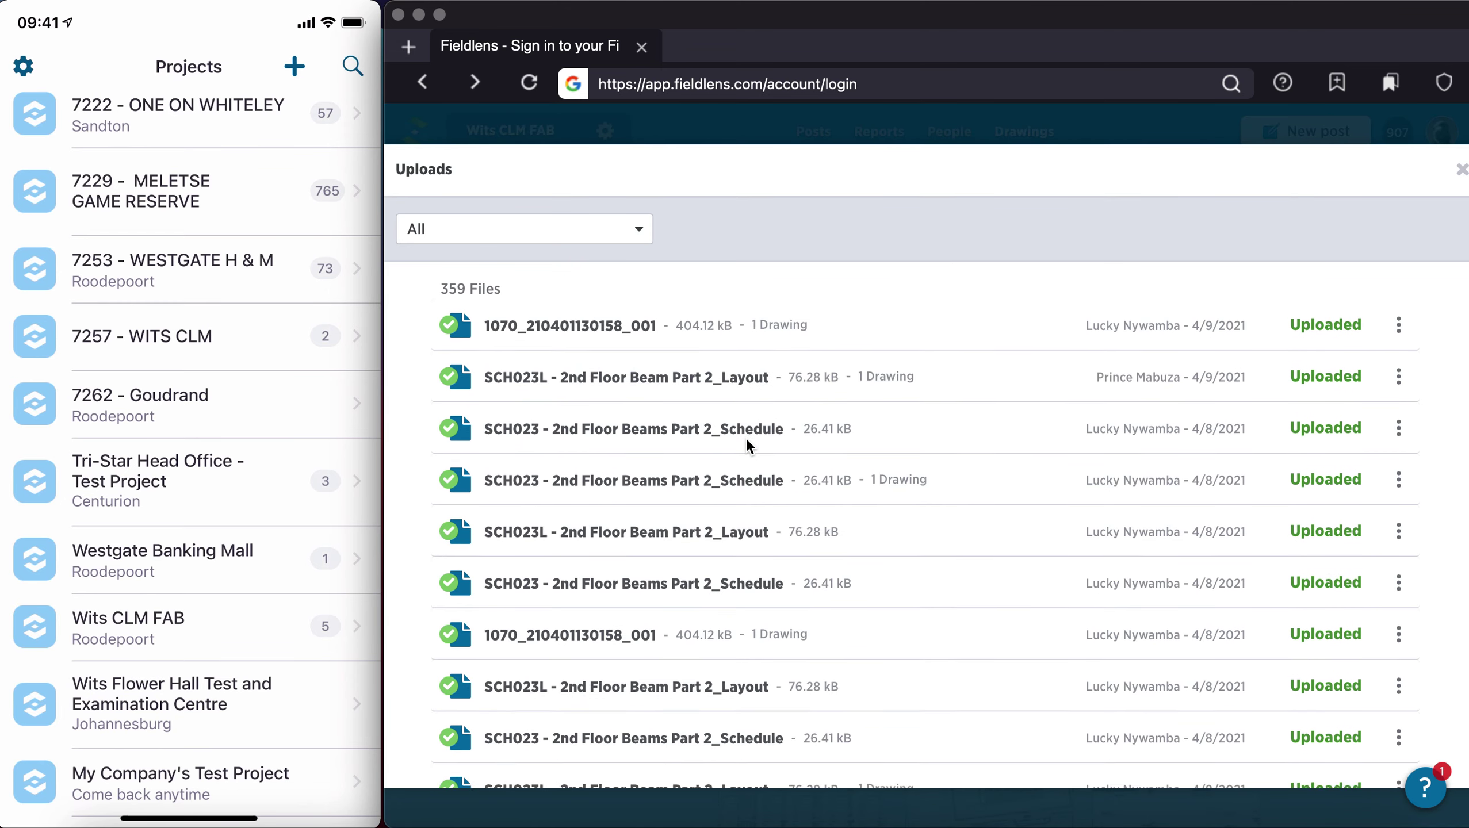
{"action": "scroll", "coordinate": [850, 462], "scroll_direction": "down", "scroll_amount": 10}
{"action": "scroll", "coordinate": [1150, 488], "scroll_direction": "up", "scroll_amount": 10}
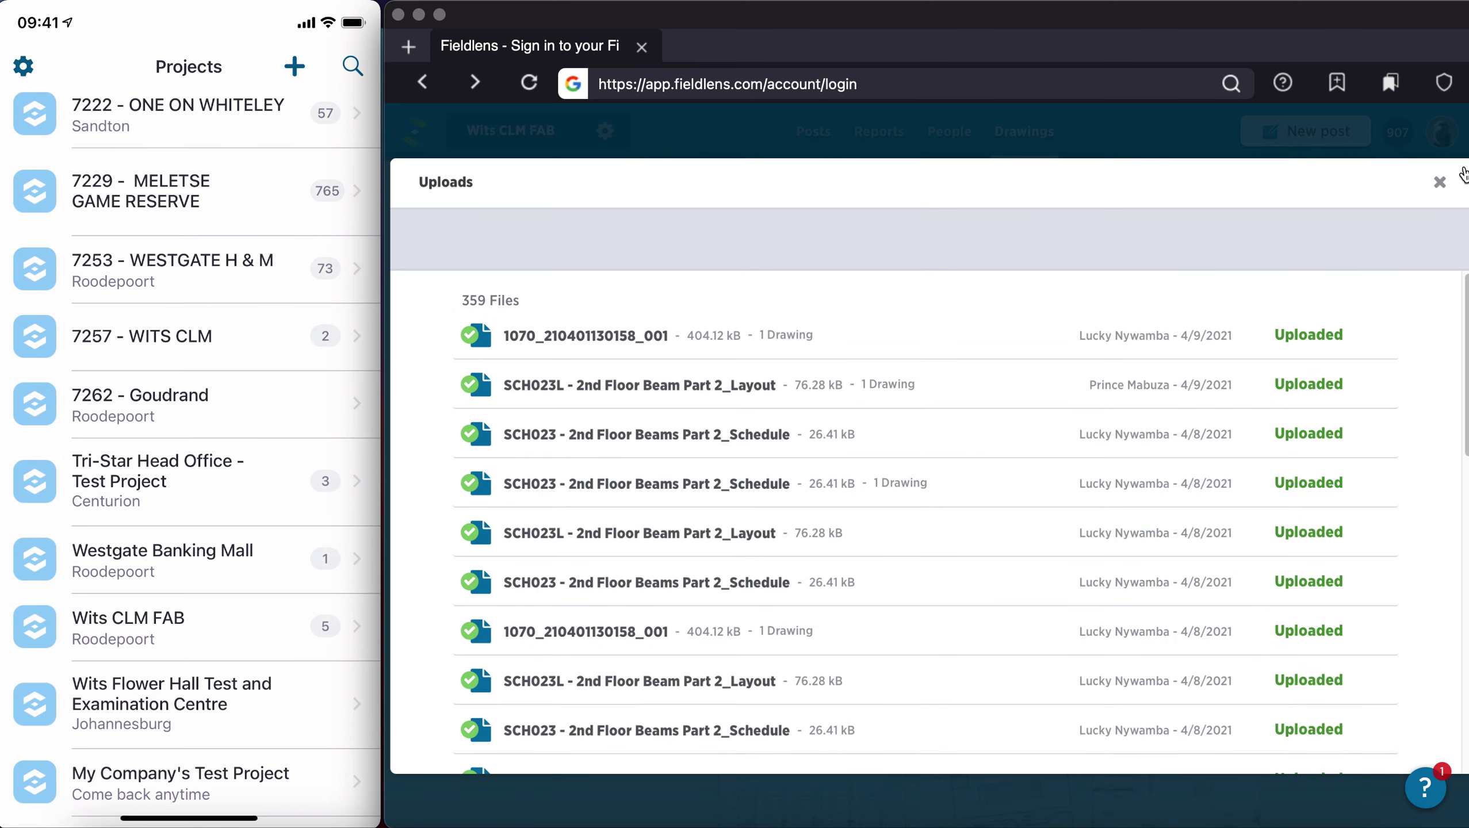
{"action": "left_click", "coordinate": [1461, 170]}
Open the civil drawing CV-ELE-001, show its versions, and briefly hide and restore the post filters beside it.
{"action": "left_click", "coordinate": [994, 372]}
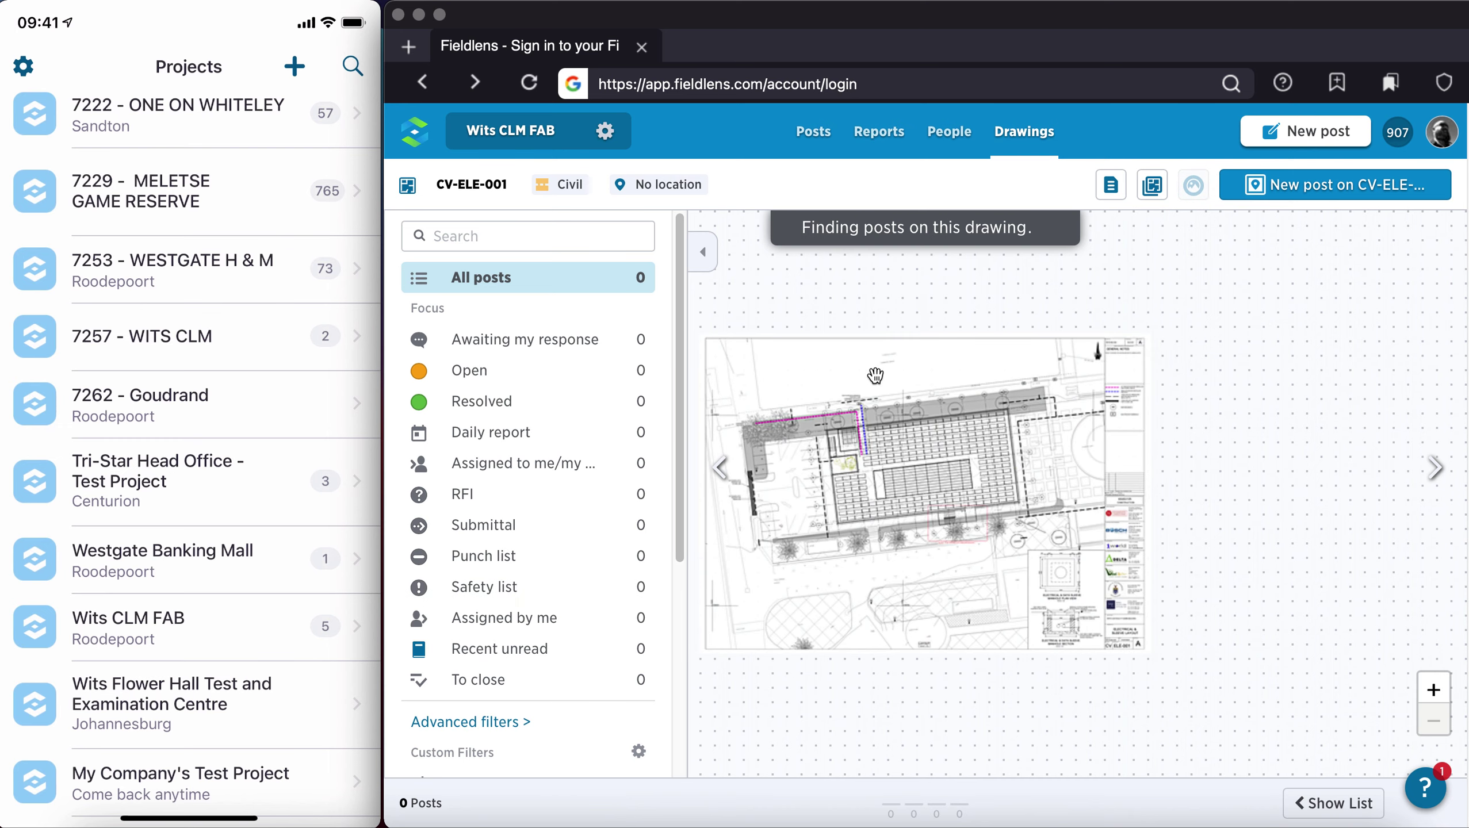
{"action": "left_click_drag", "start_coordinate": [683, 445], "coordinate": [685, 388]}
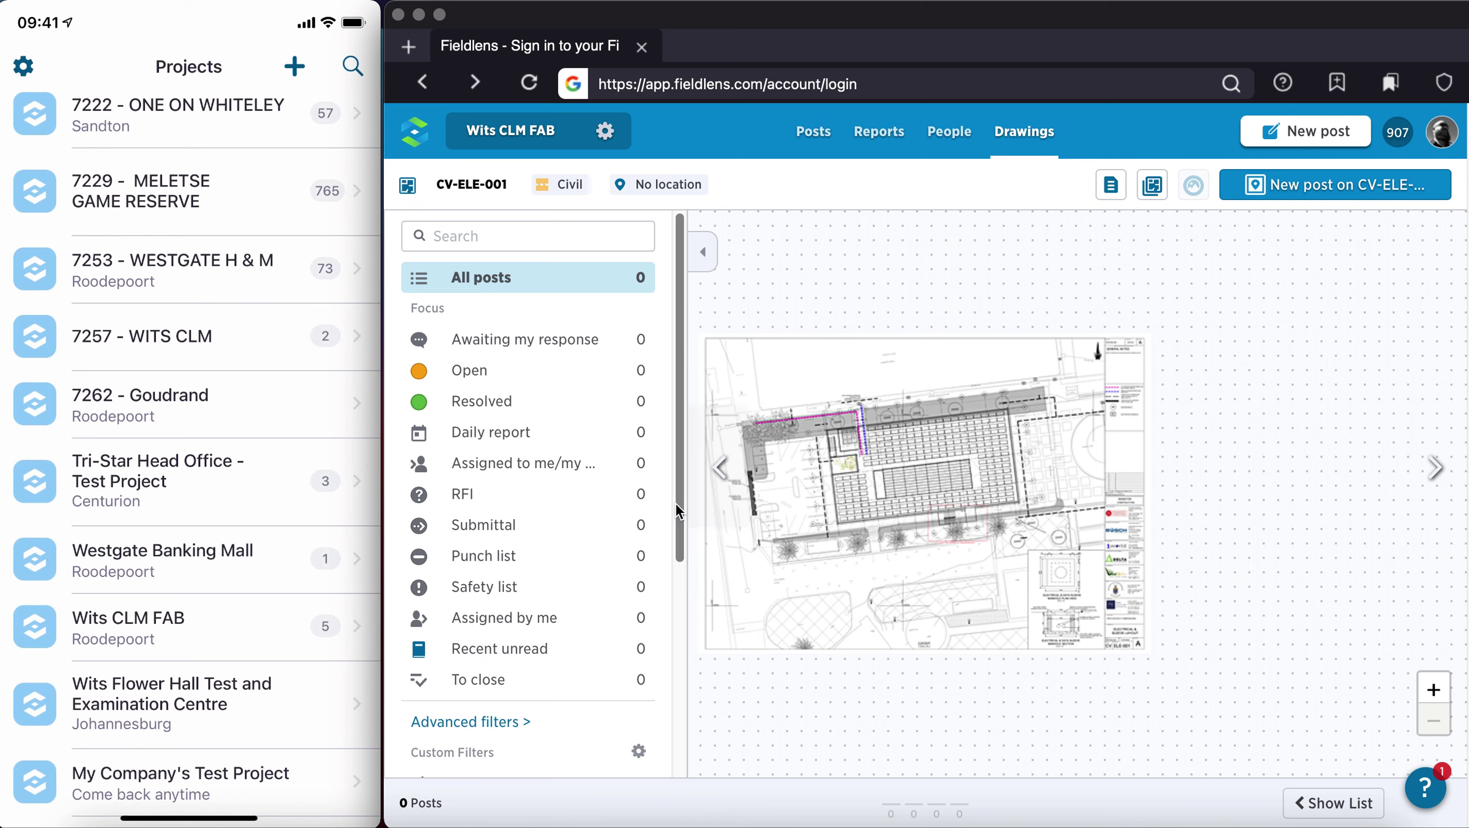
{"action": "left_click", "coordinate": [1154, 186]}
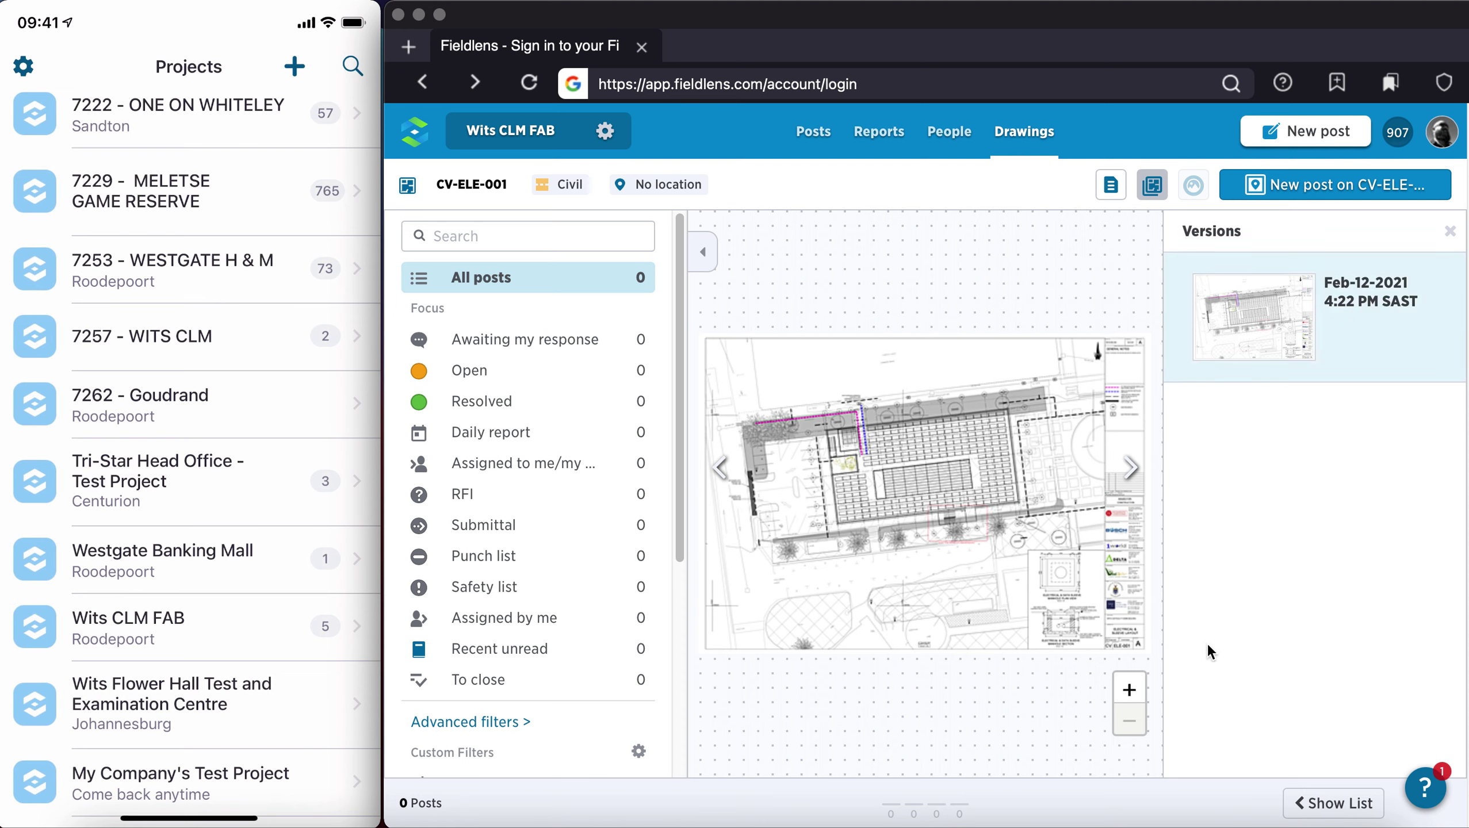
{"action": "left_click", "coordinate": [703, 252]}
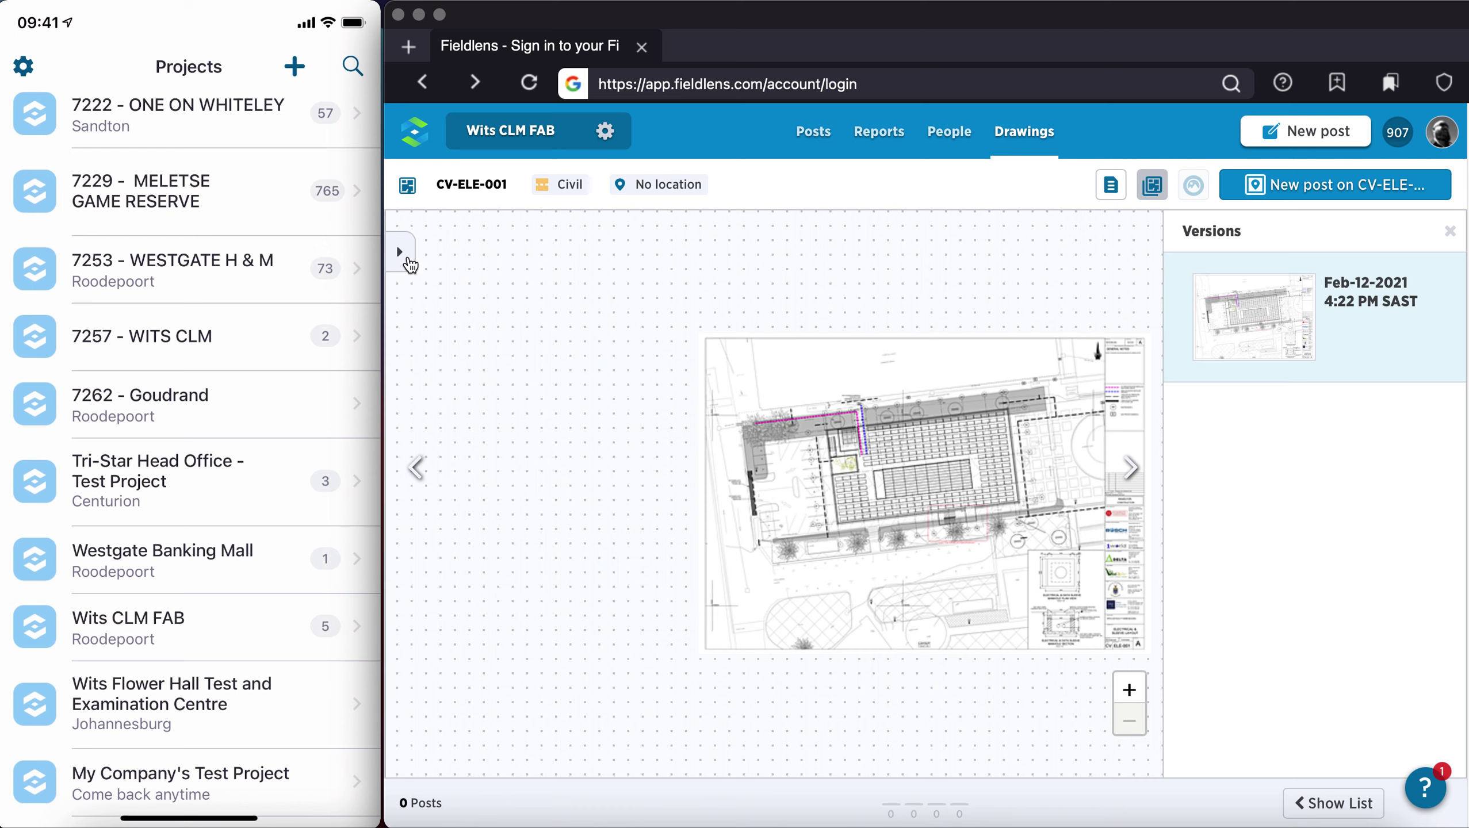
{"action": "left_click", "coordinate": [409, 265]}
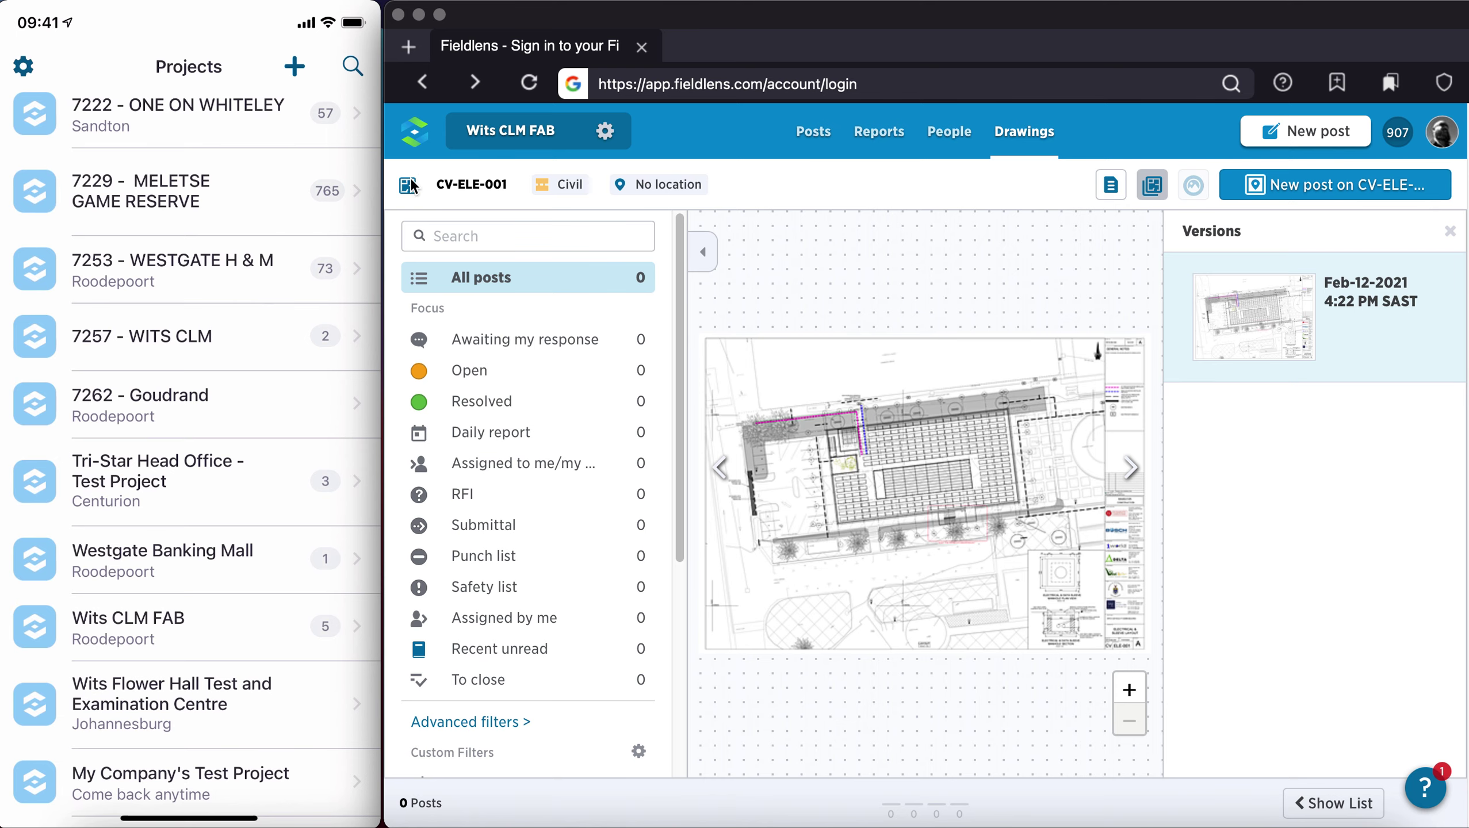
Return to the project's drawings, filter them to the Architectural discipline and open drawing FAB 110.
{"action": "left_click", "coordinate": [1025, 132]}
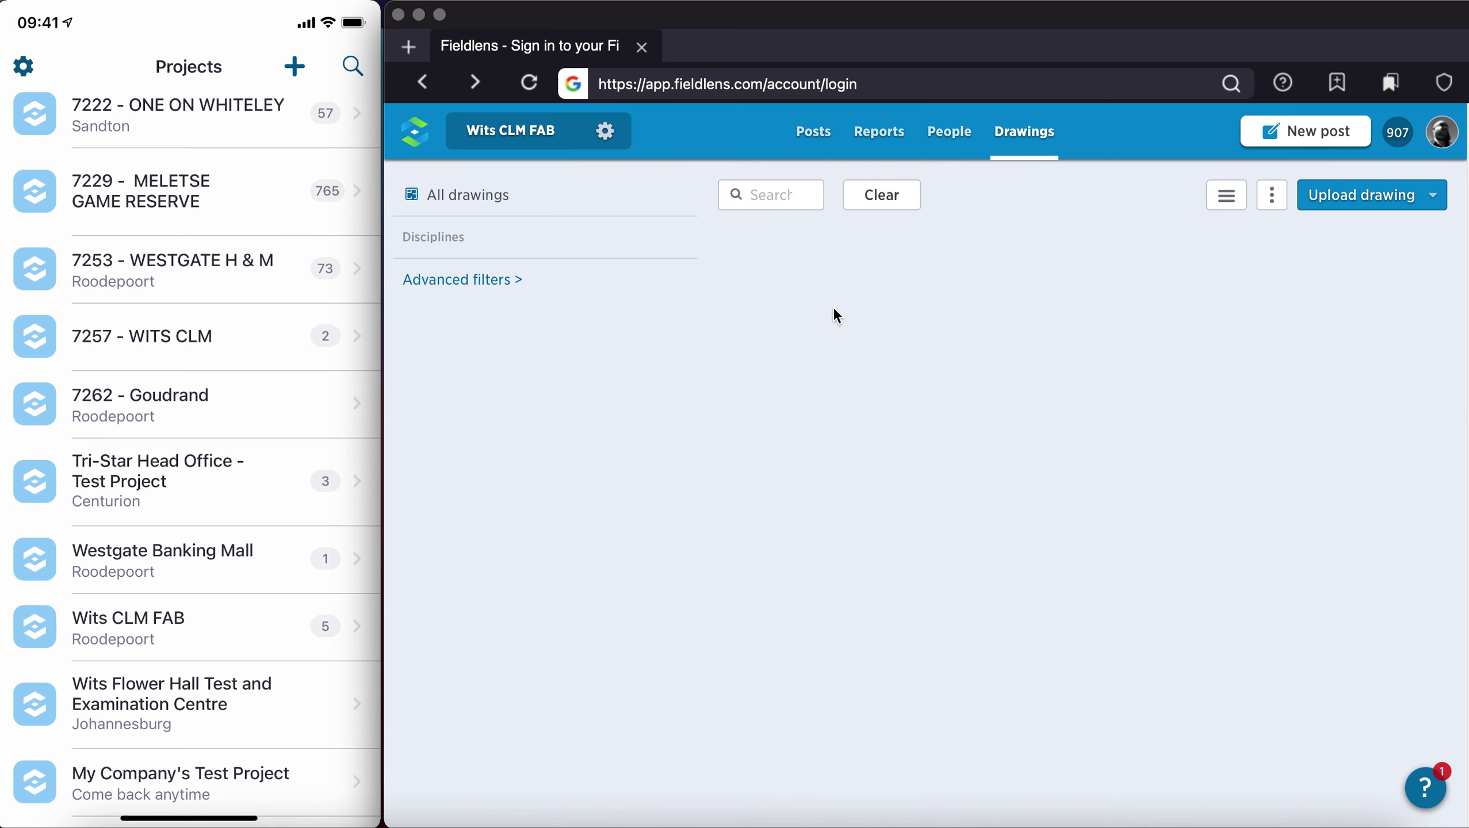
{"action": "left_click", "coordinate": [455, 330]}
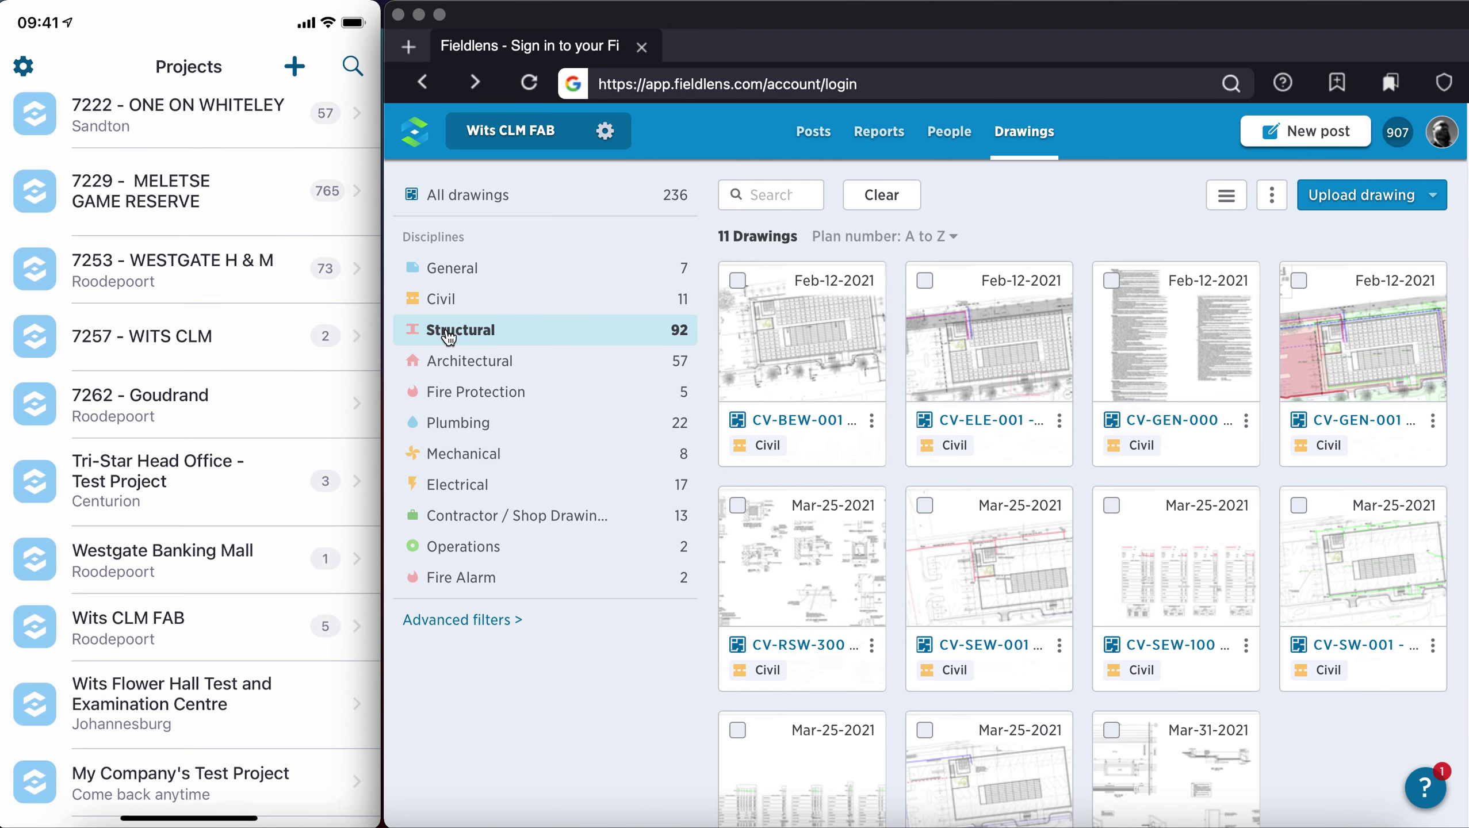
{"action": "left_click", "coordinate": [460, 355]}
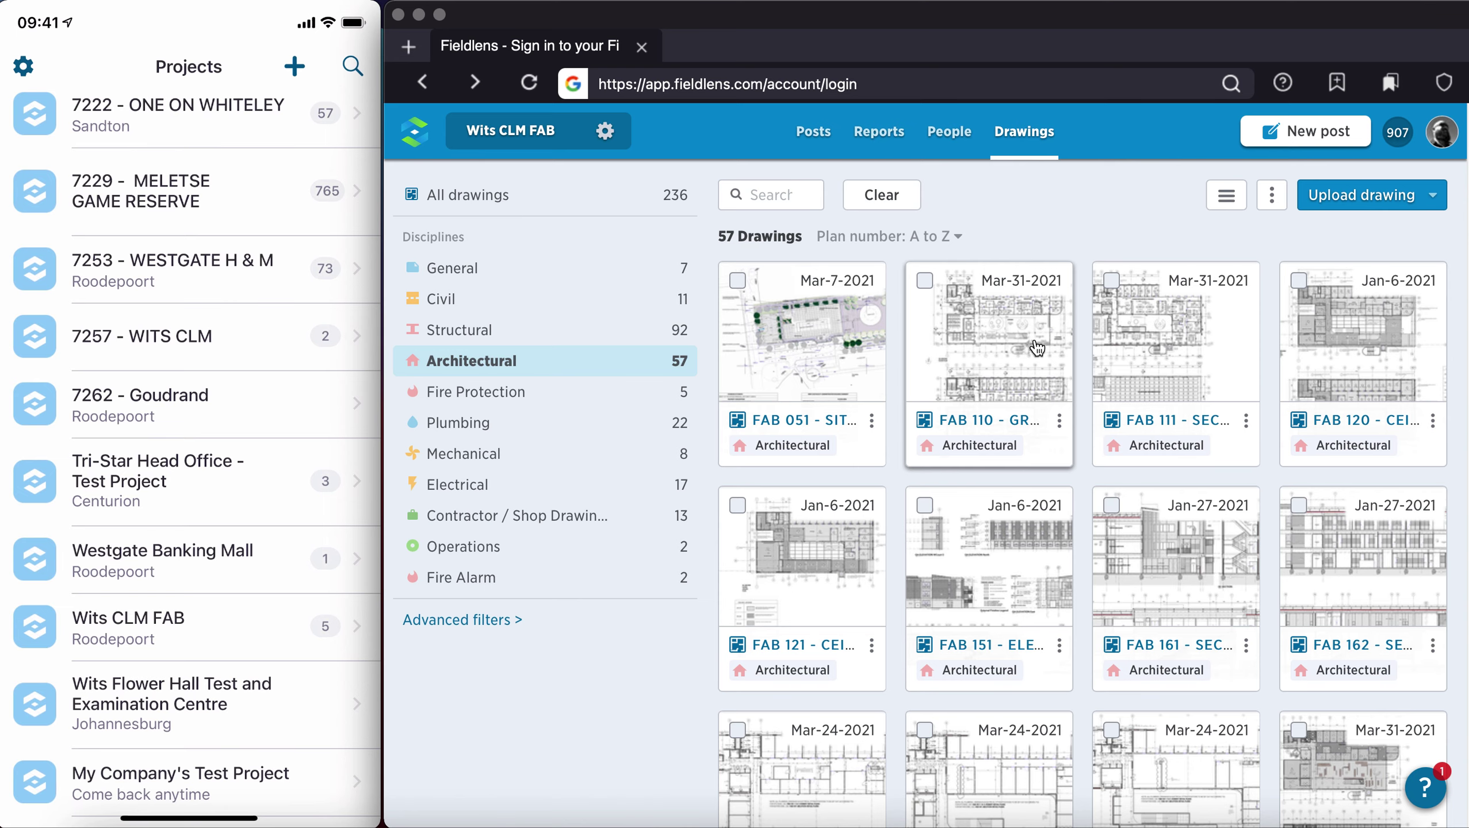
{"action": "left_click", "coordinate": [1037, 348]}
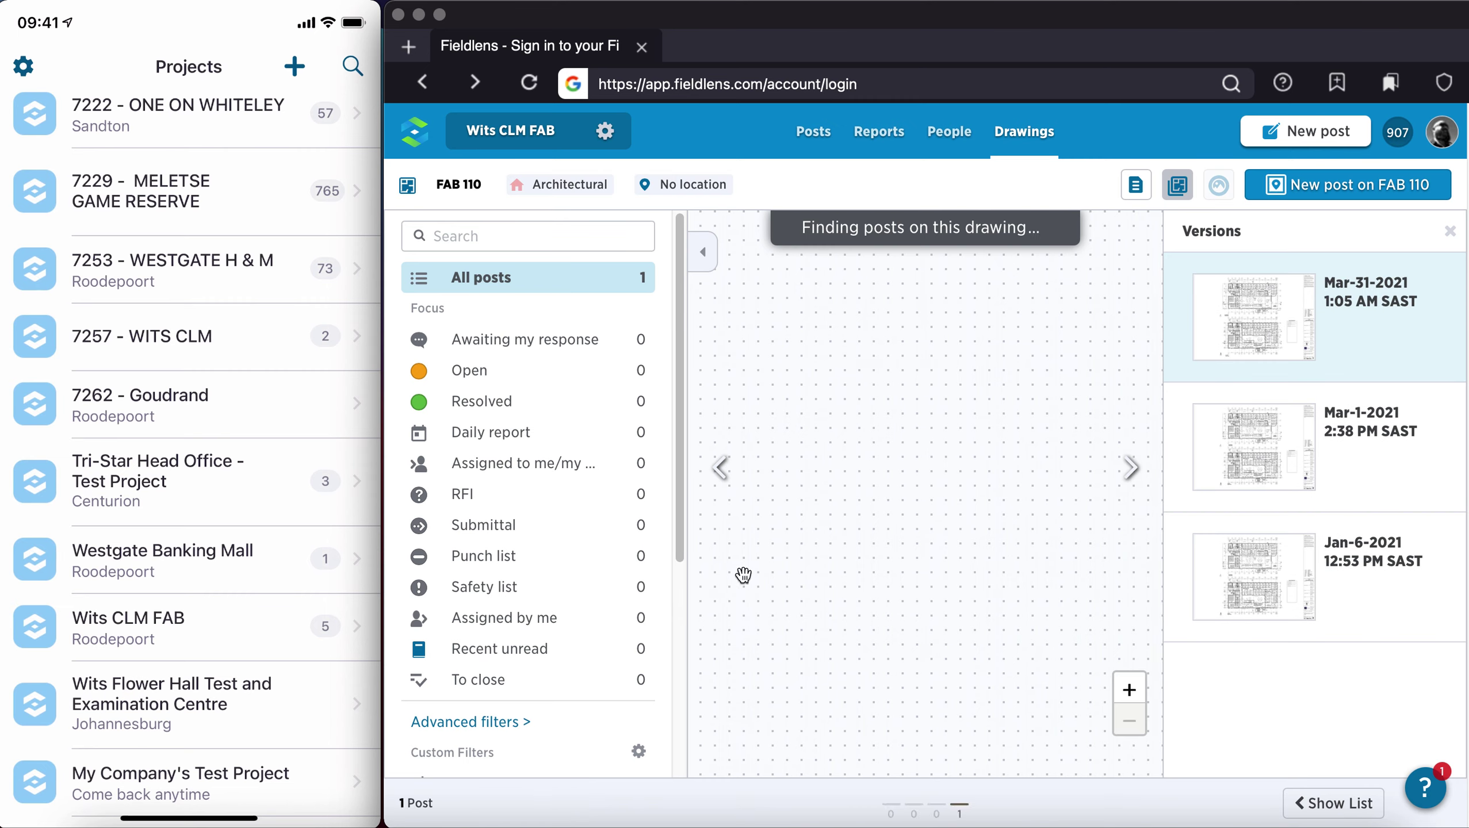
View FAB 110's Mar-1-2021 and Jan-6-2021 versions, return to the Mar-31-2021 version, and hide the post filters.
{"action": "left_click", "coordinate": [1276, 428]}
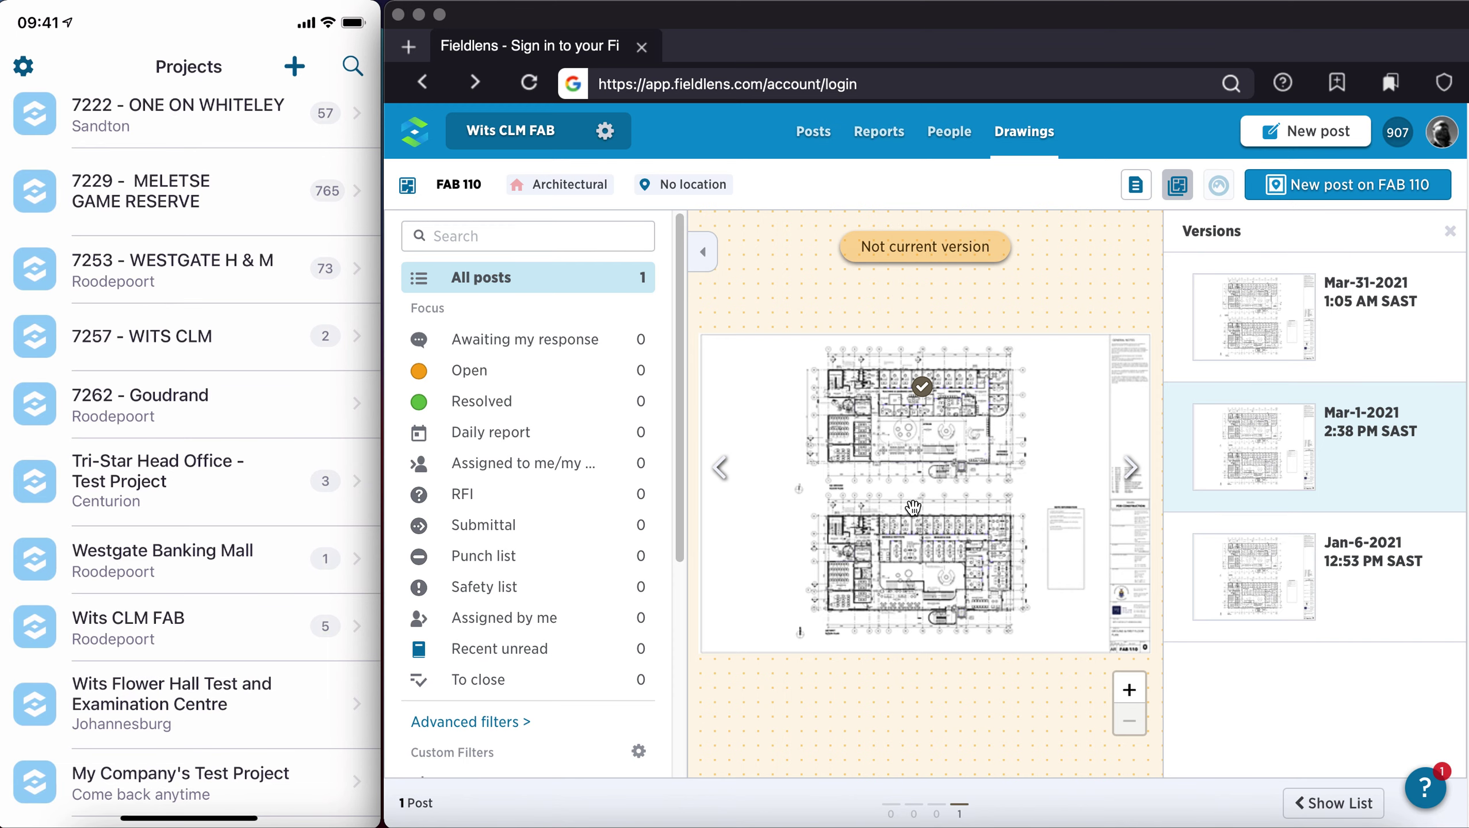
{"action": "left_click", "coordinate": [1287, 551]}
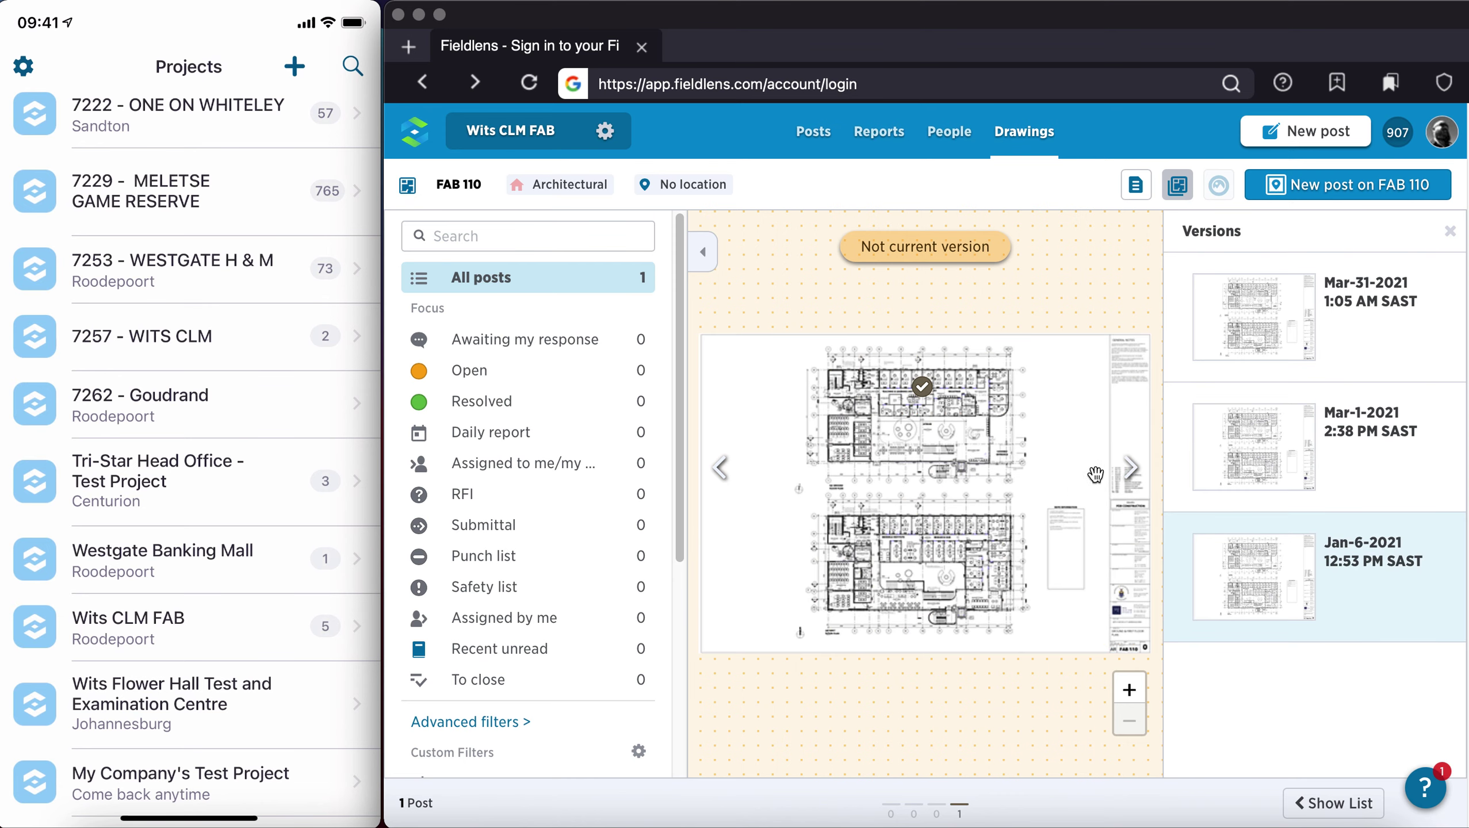
{"action": "mouse_move", "coordinate": [1255, 316]}
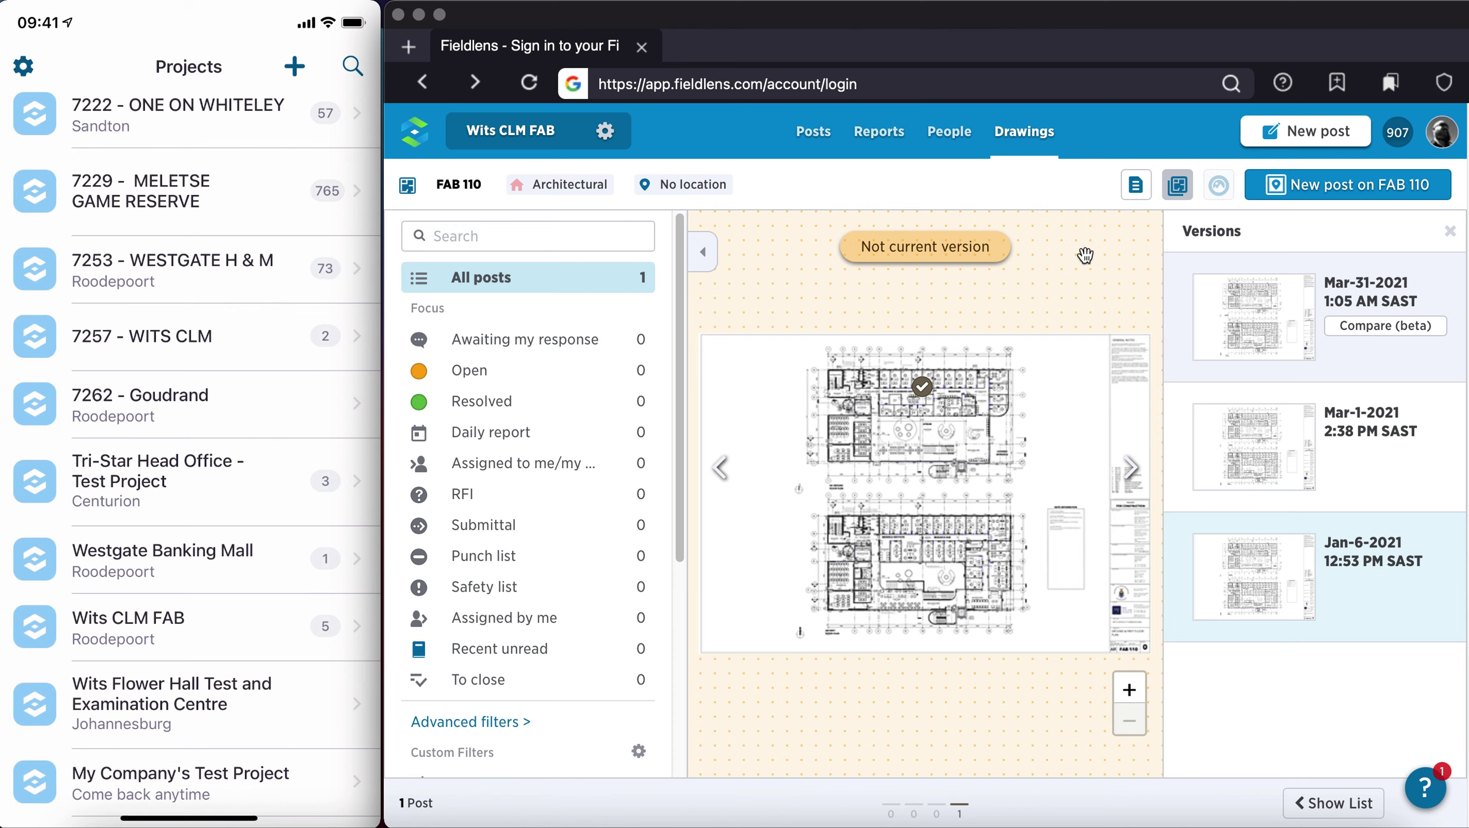
{"action": "left_click", "coordinate": [1265, 293]}
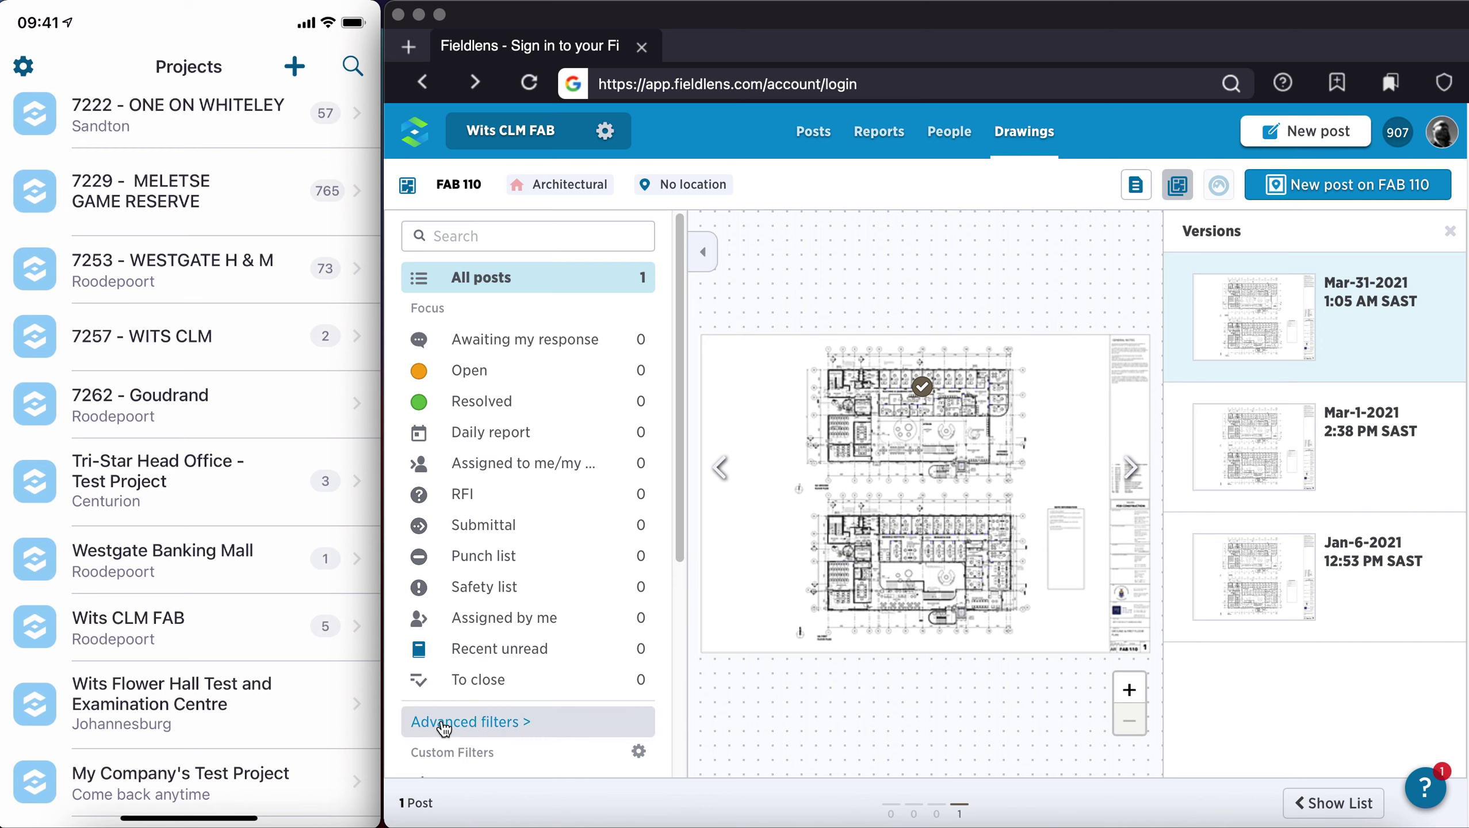
{"action": "left_click_drag", "start_coordinate": [684, 405], "coordinate": [689, 348]}
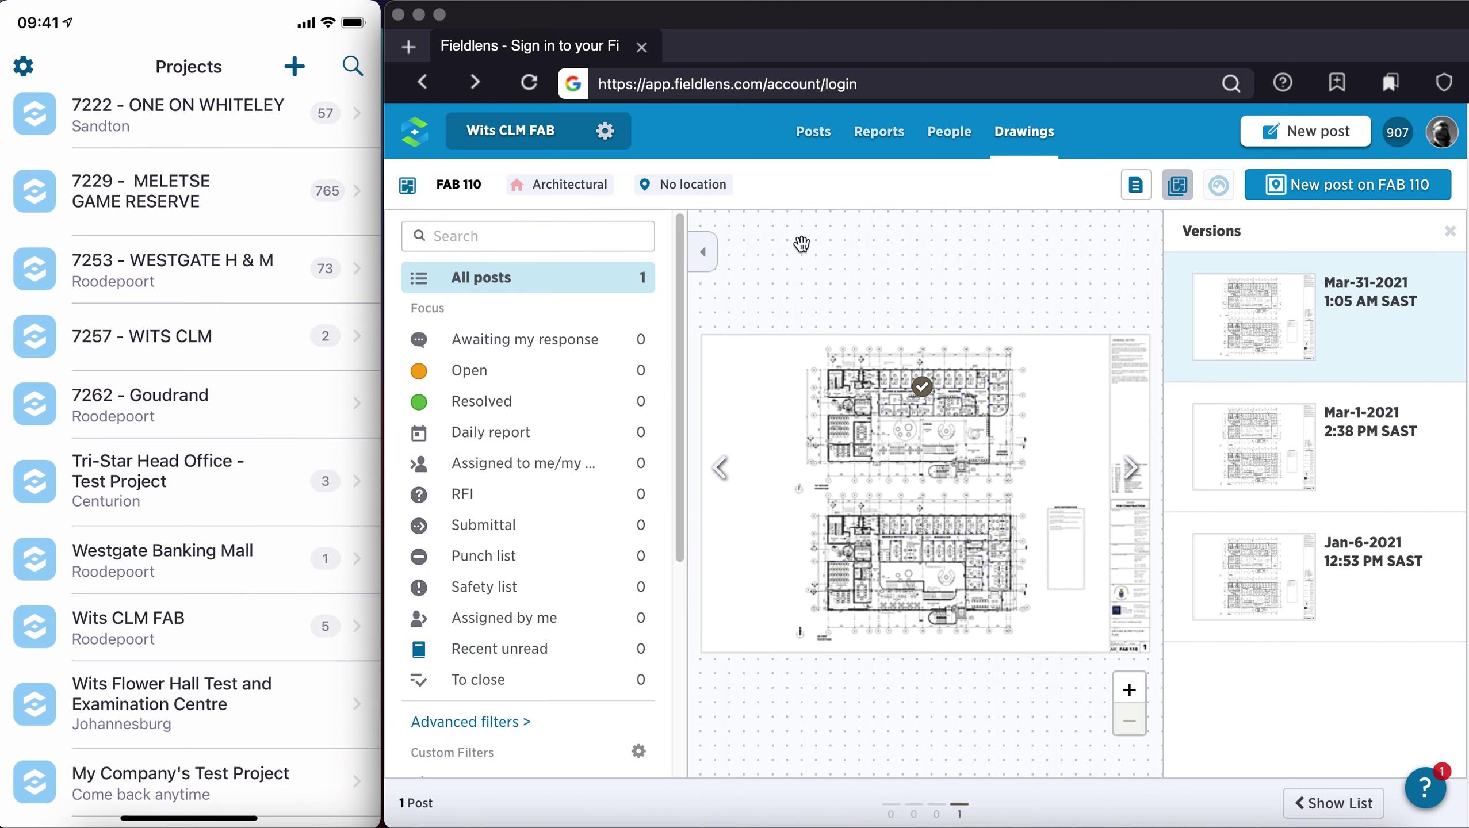
{"action": "left_click", "coordinate": [703, 251]}
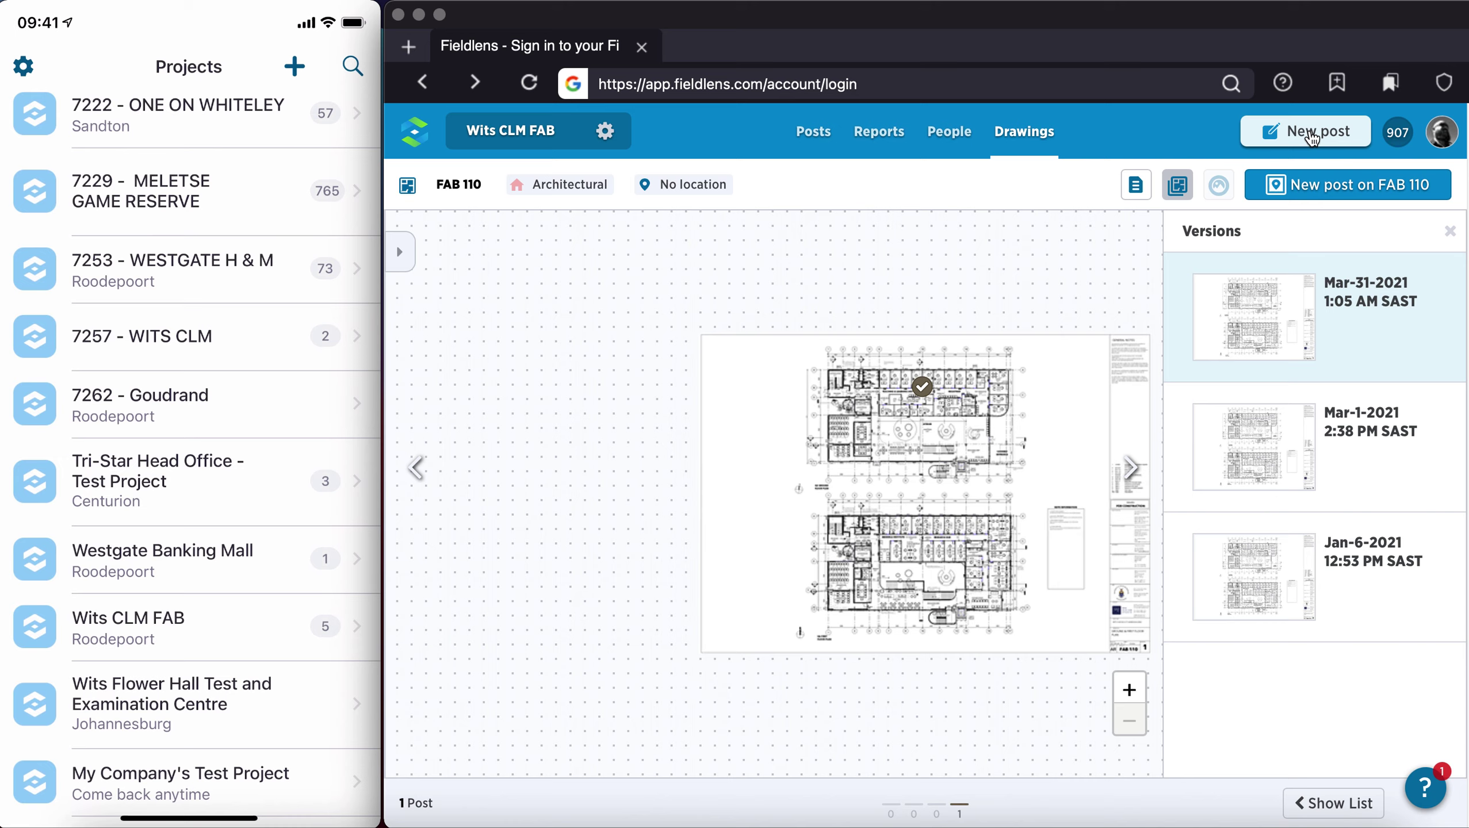
Look at the blank new post form and leave it without saving a post.
{"action": "left_click", "coordinate": [1312, 138]}
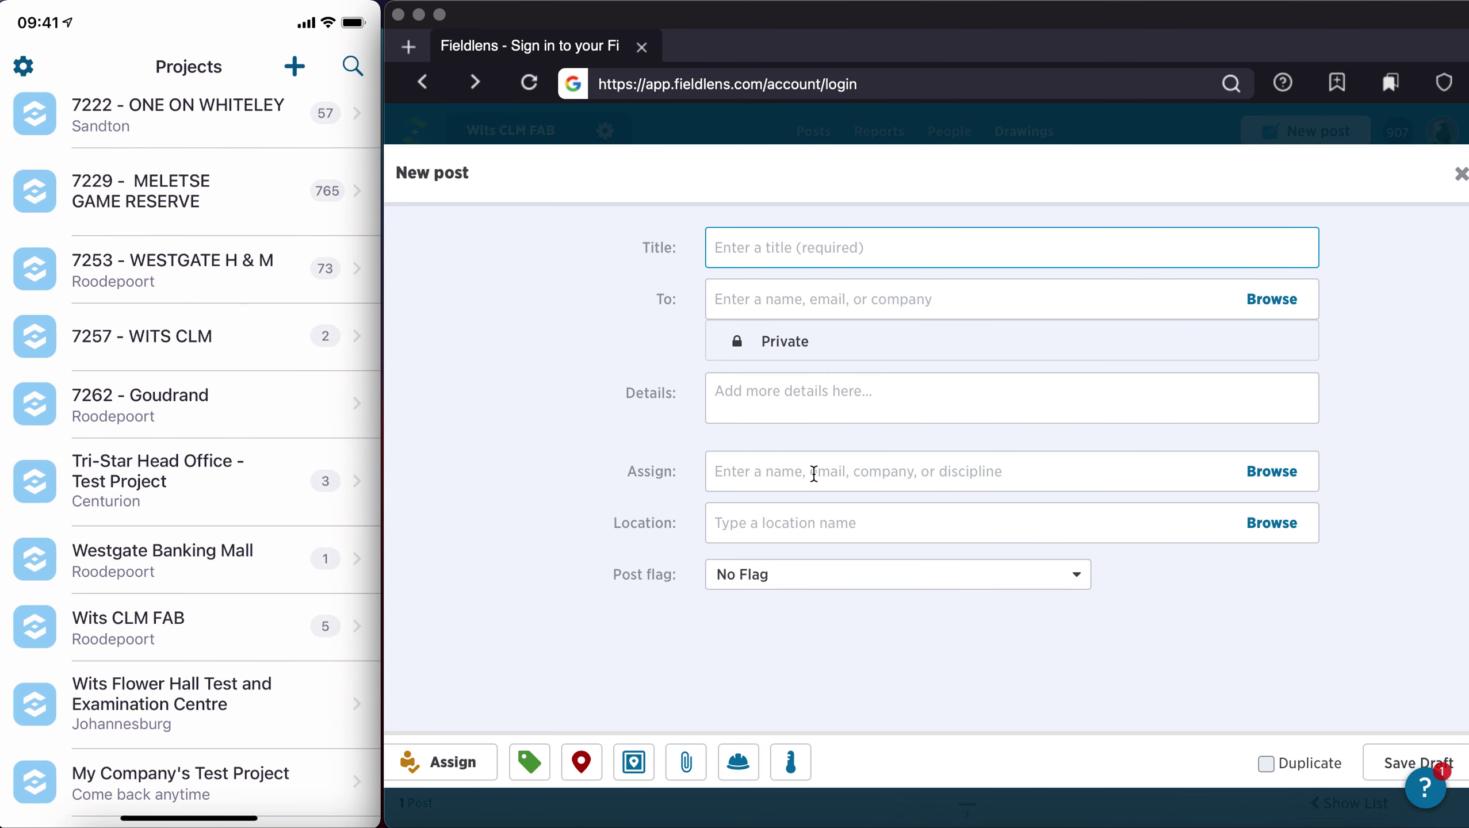
{"action": "left_click", "coordinate": [1460, 175]}
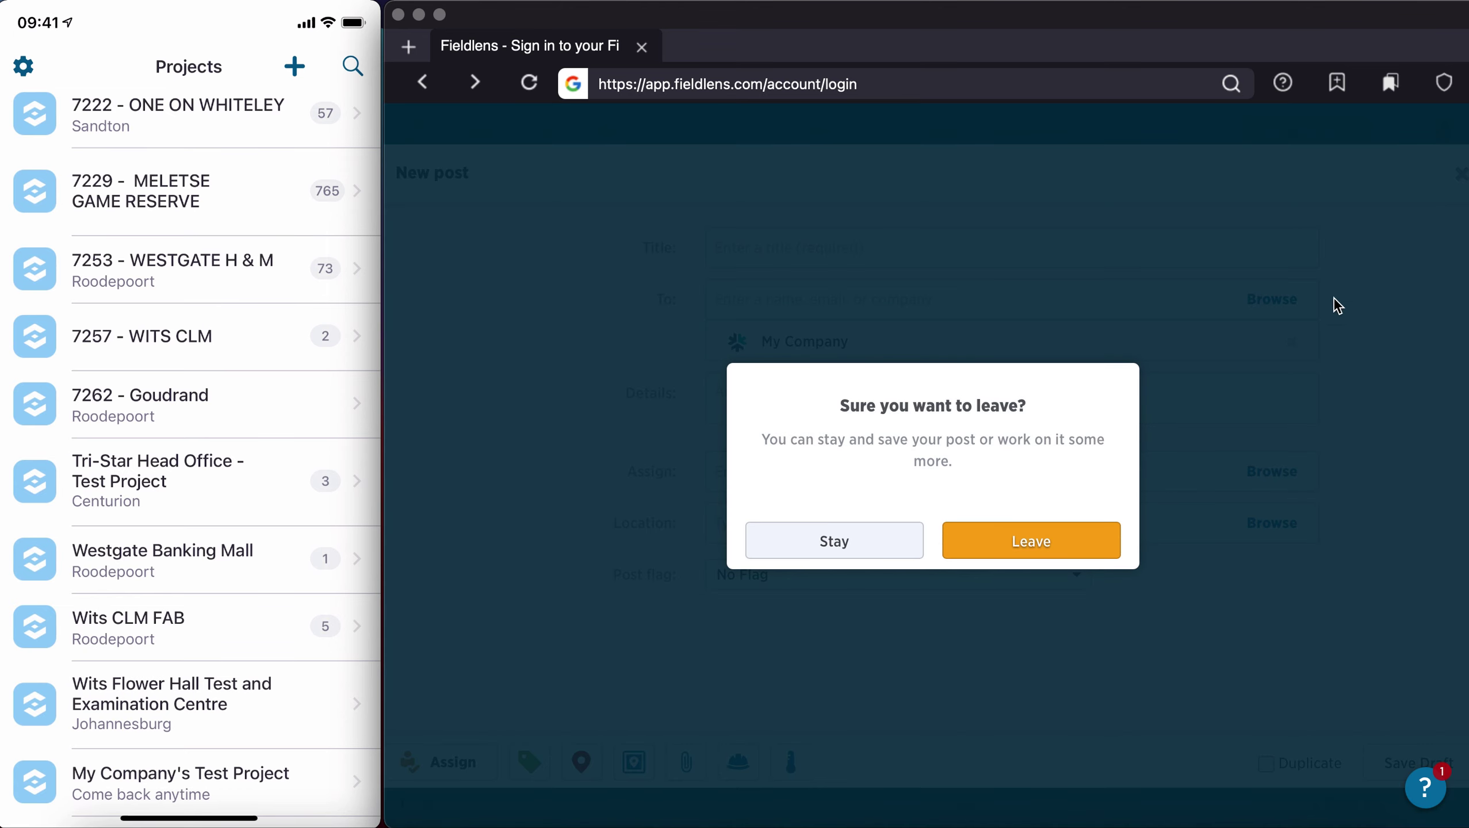
{"action": "left_click", "coordinate": [1080, 546]}
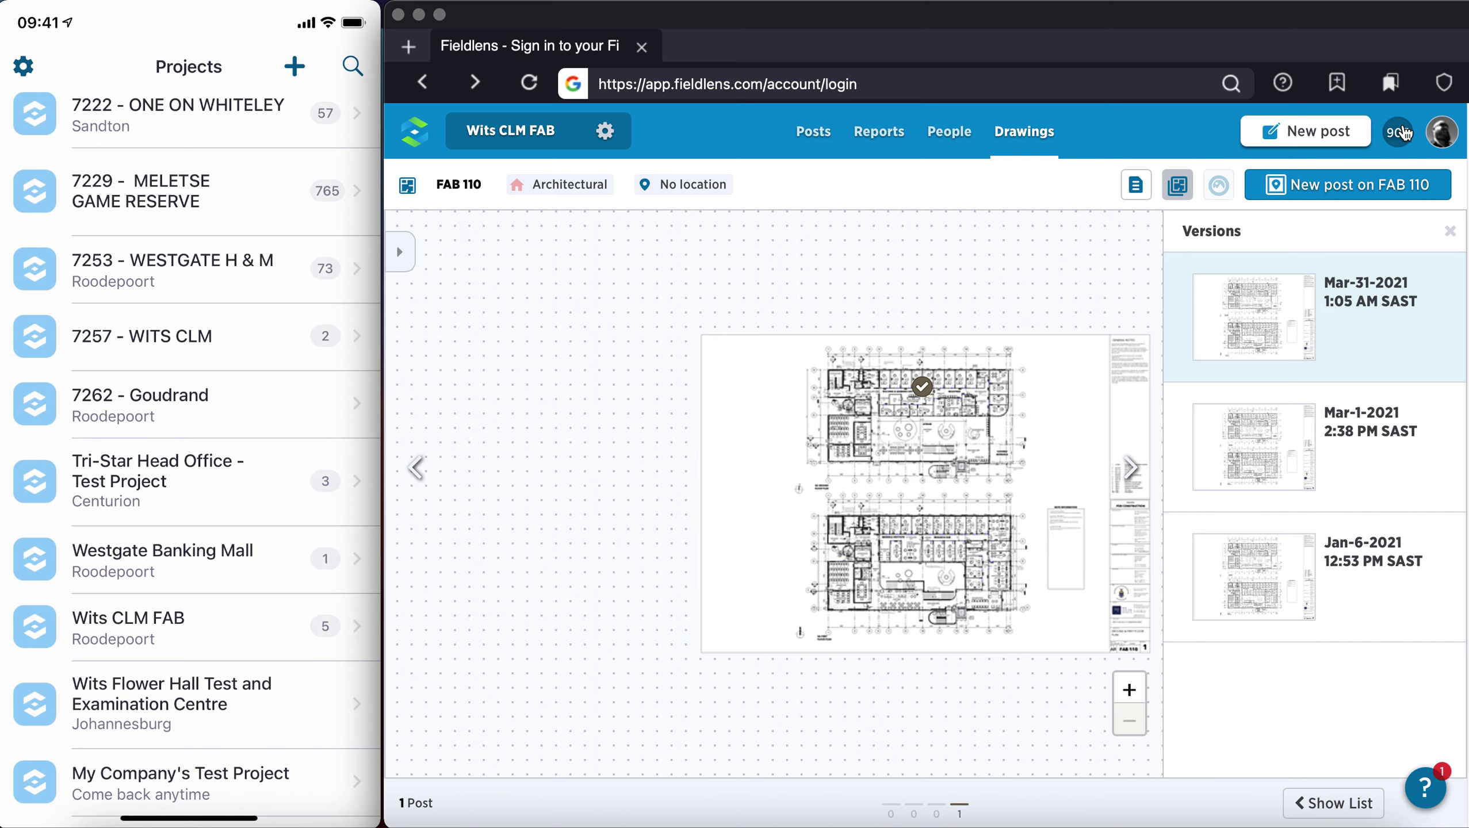
Open the personal settings and review the account details and the default notification settings.
{"action": "left_click", "coordinate": [1443, 133]}
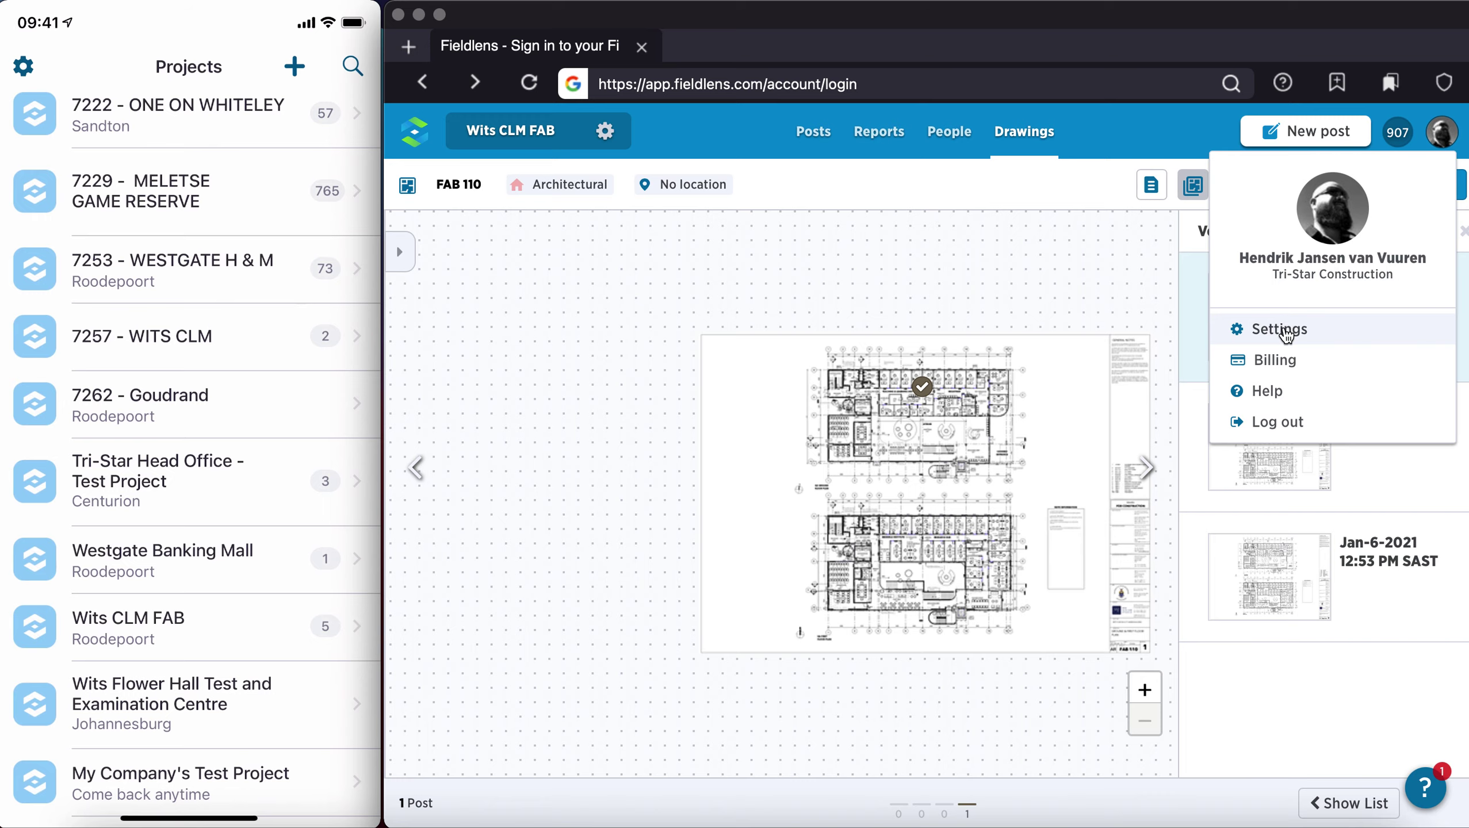
{"action": "left_click", "coordinate": [1279, 330]}
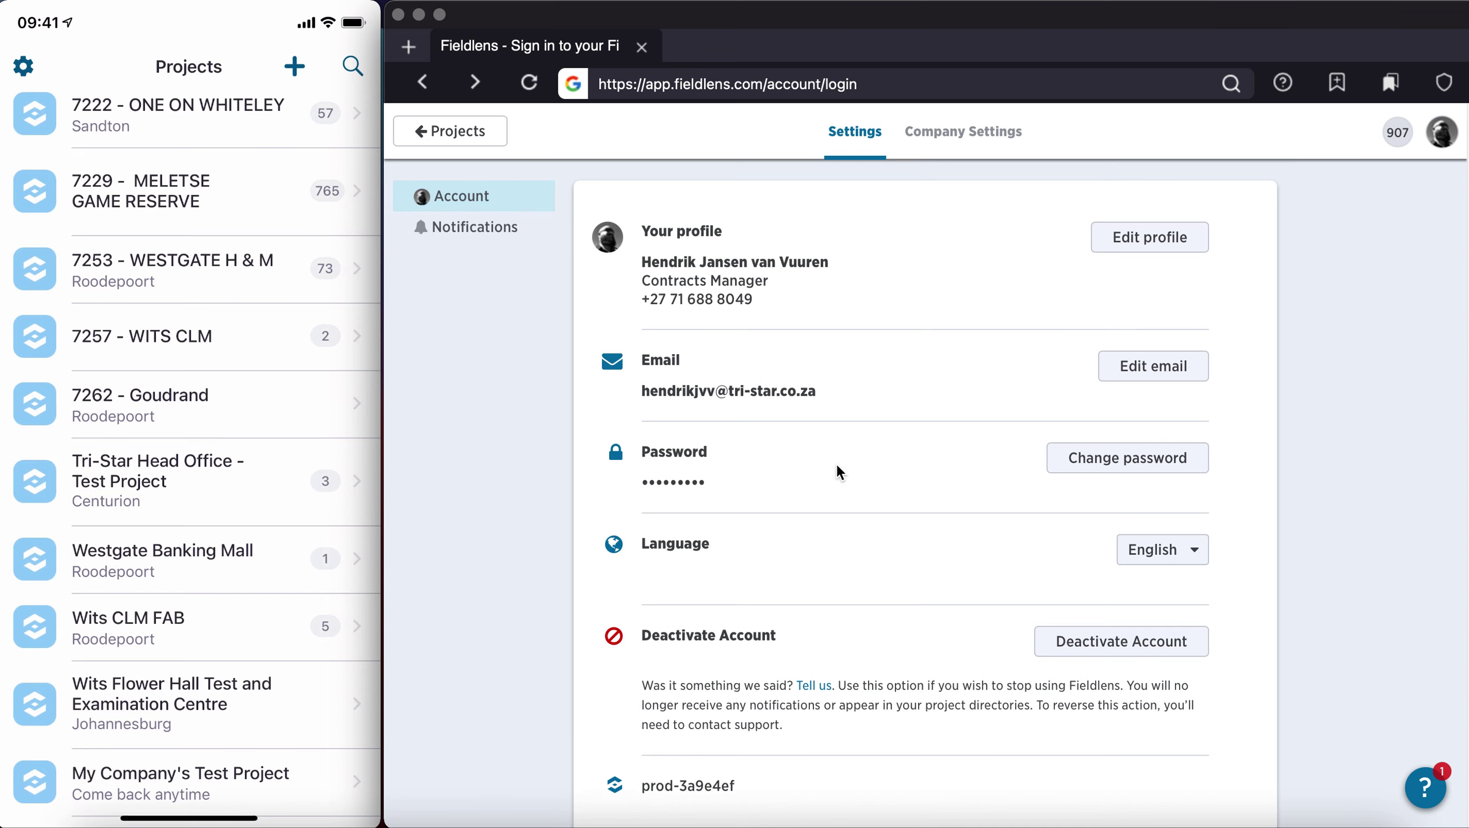
{"action": "scroll", "coordinate": [836, 464], "scroll_direction": "down", "scroll_amount": 2}
{"action": "scroll", "coordinate": [836, 471], "scroll_direction": "up", "scroll_amount": 2}
{"action": "left_click", "coordinate": [474, 227]}
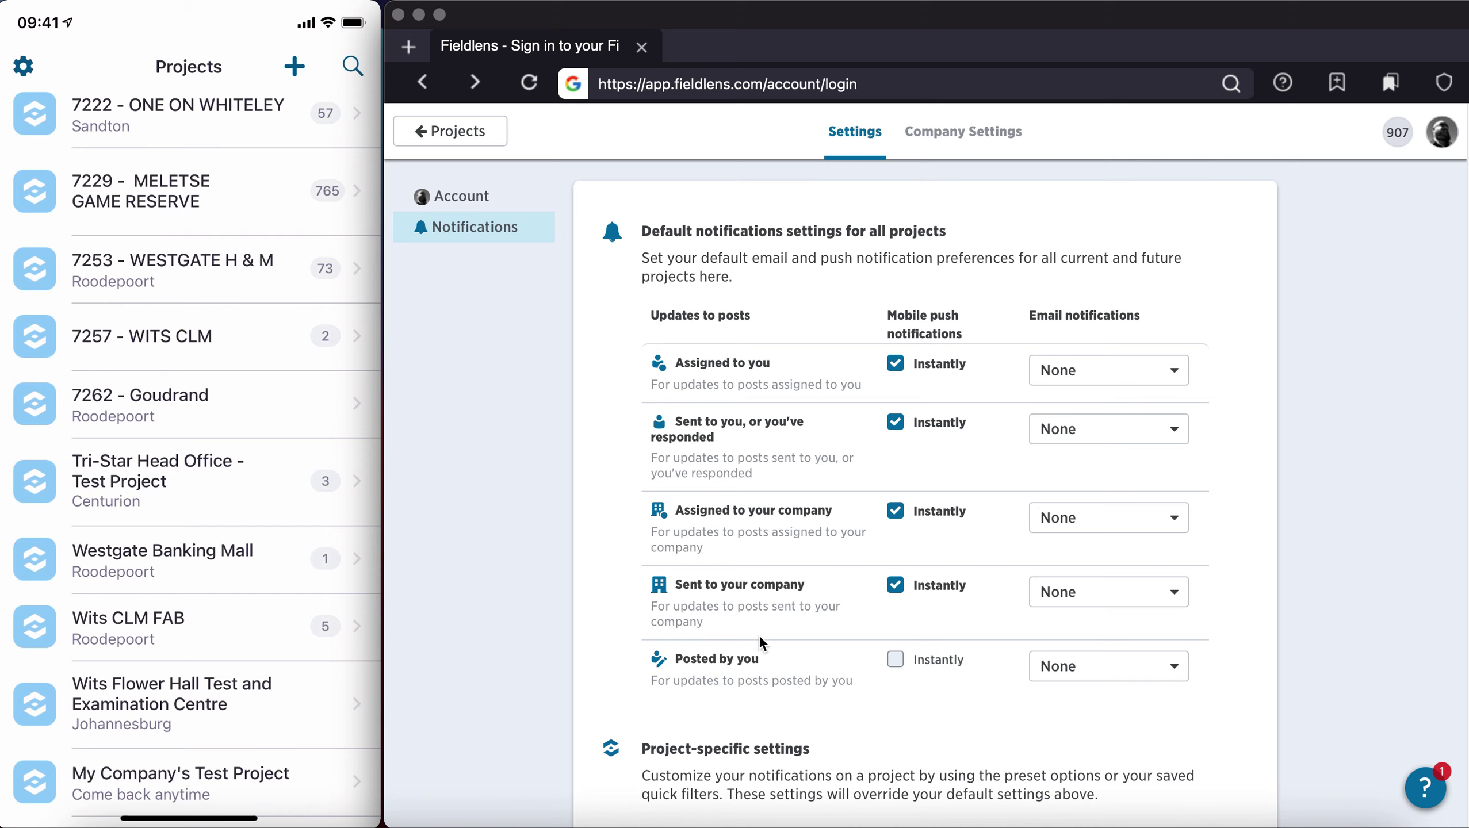
{"action": "left_click", "coordinate": [475, 200]}
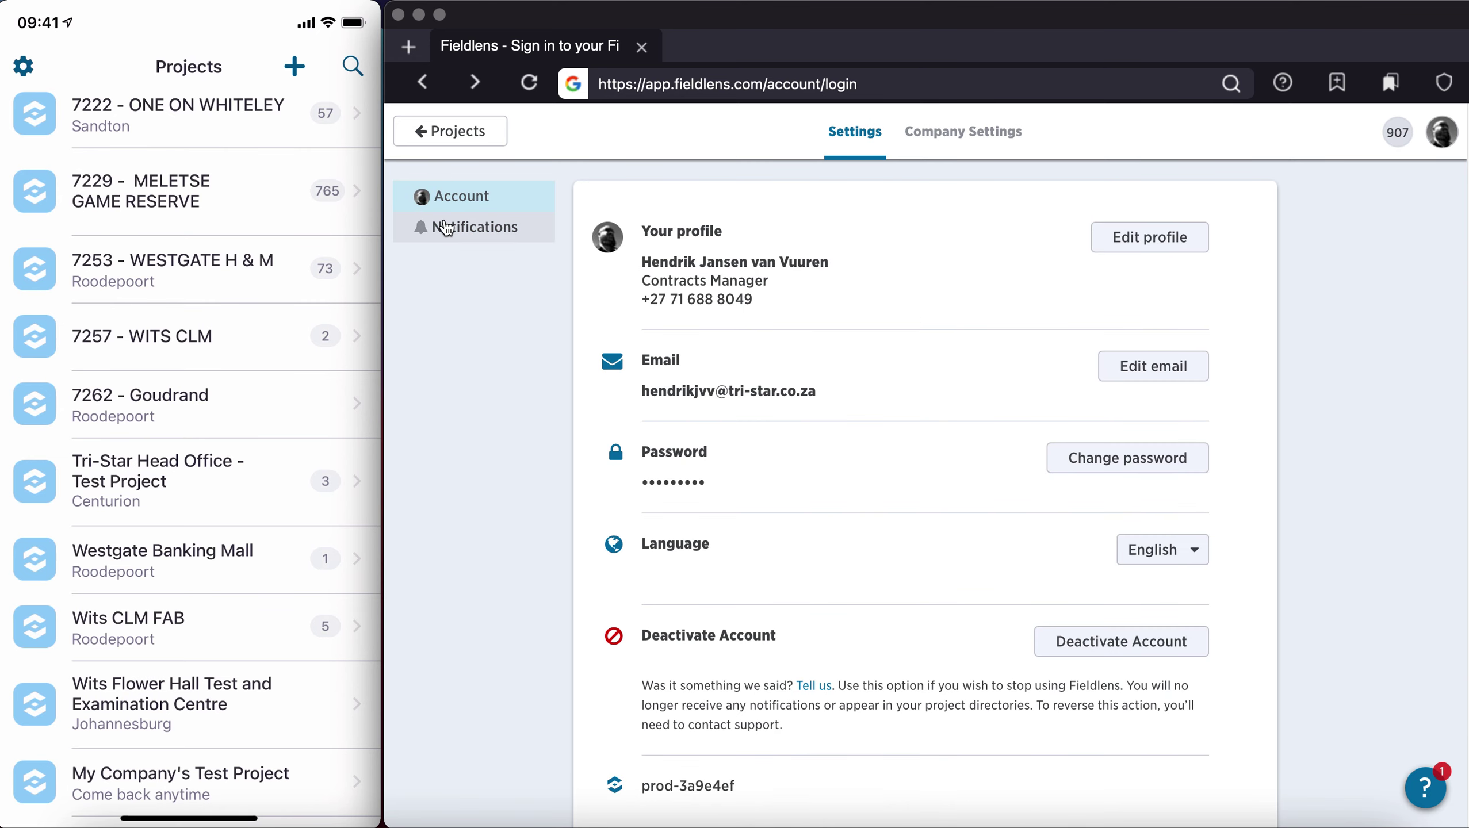
Set the country in the company profile to South Africa, save the profile and return to the company settings.
{"action": "left_click", "coordinate": [936, 139]}
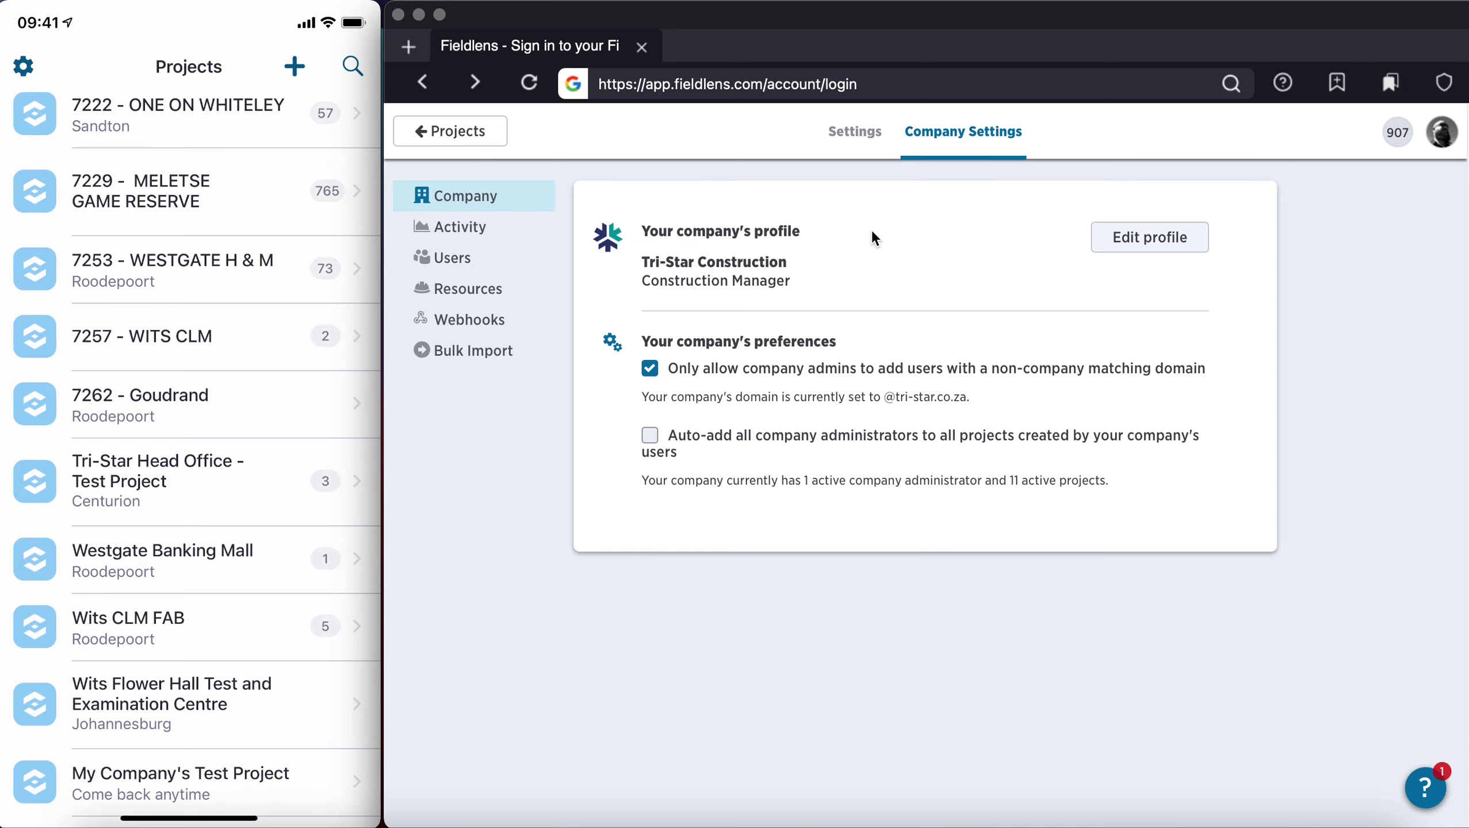
{"action": "left_click", "coordinate": [1130, 243]}
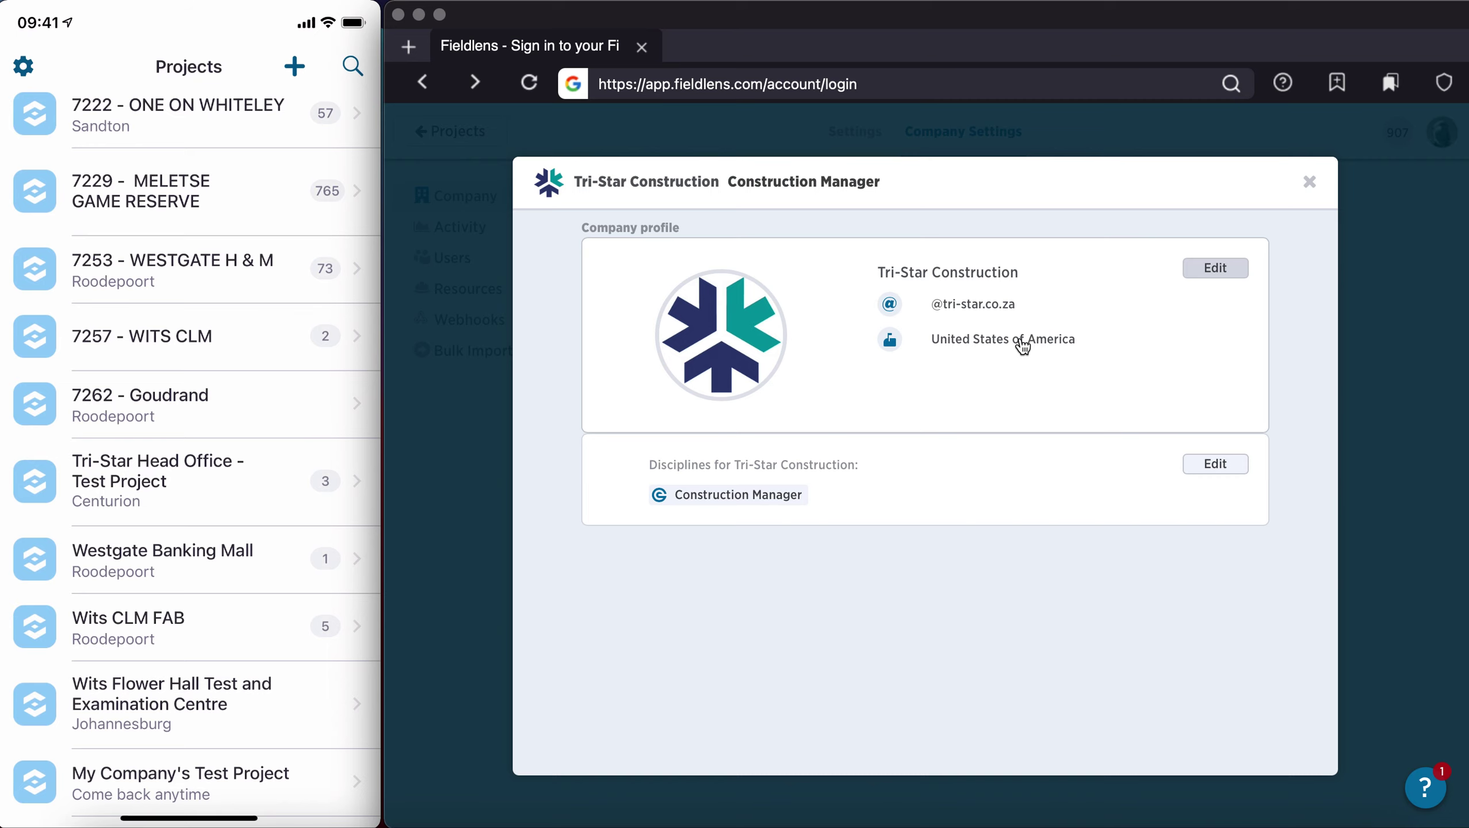
{"action": "left_click", "coordinate": [1203, 272]}
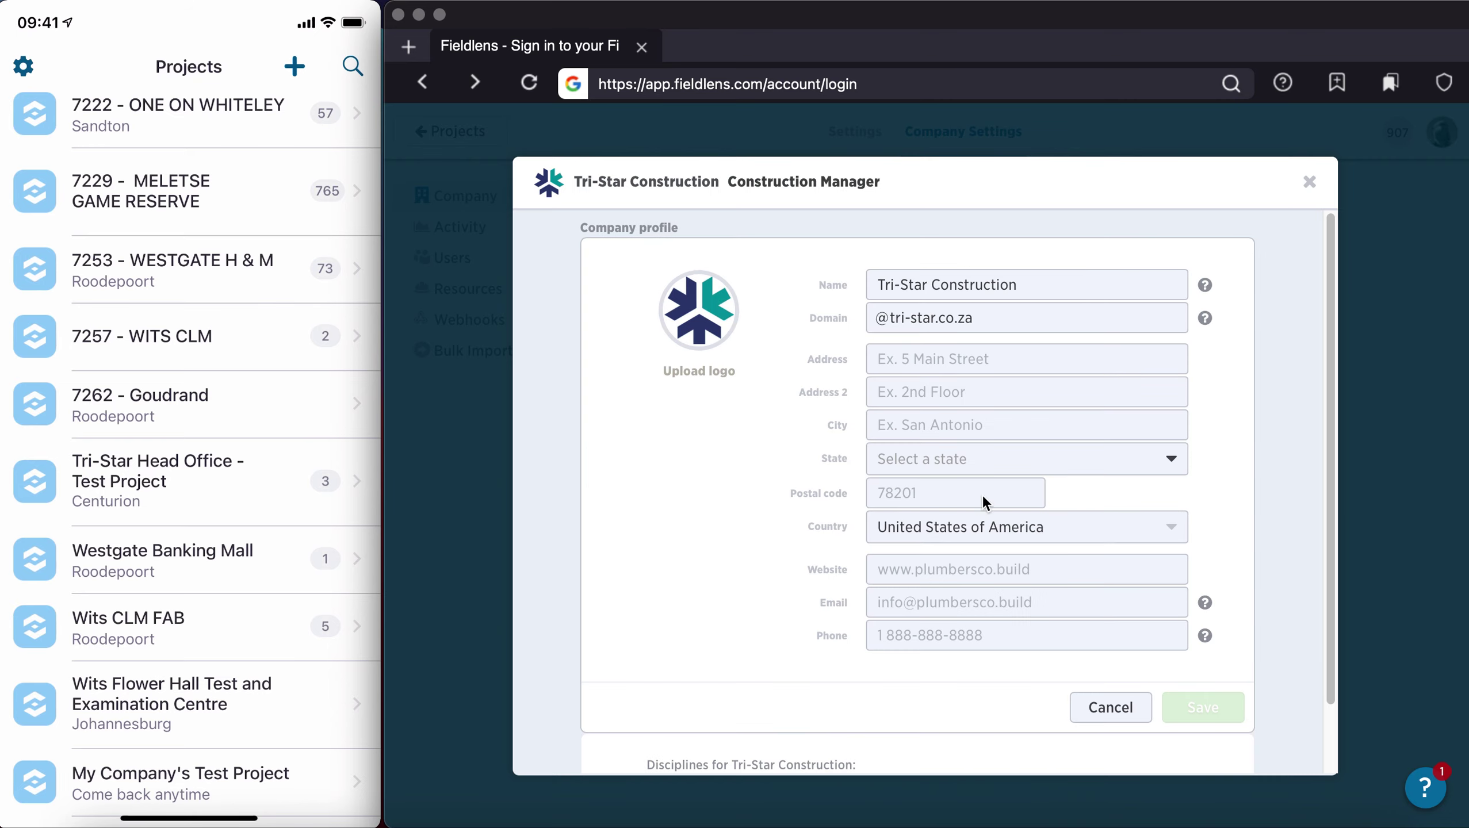
{"action": "left_click", "coordinate": [1177, 527]}
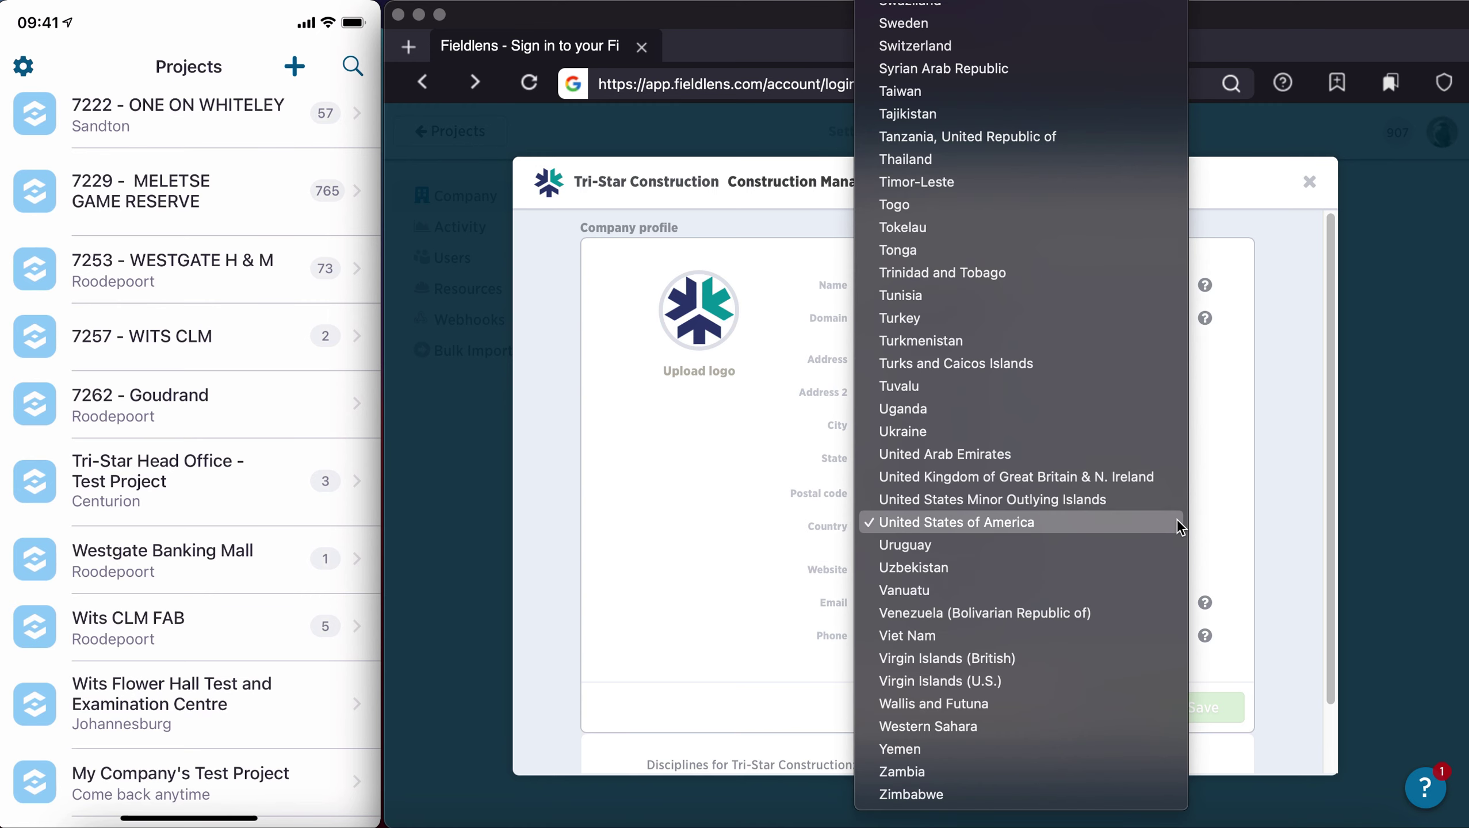
{"action": "scroll", "coordinate": [1107, 415], "scroll_direction": "up", "scroll_amount": 6}
{"action": "scroll", "coordinate": [1107, 415], "scroll_direction": "up", "scroll_amount": 2}
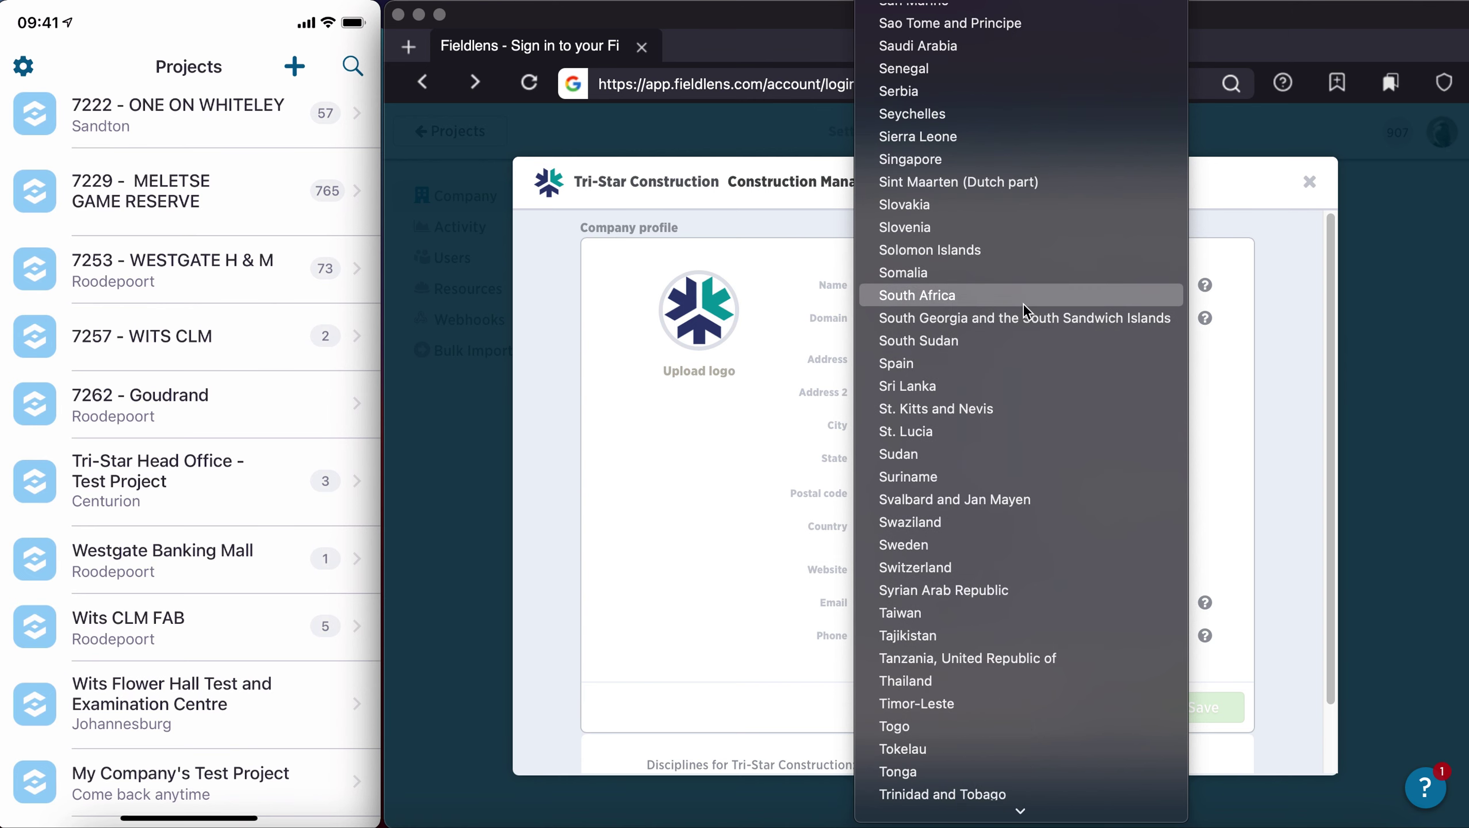
{"action": "left_click", "coordinate": [1025, 299]}
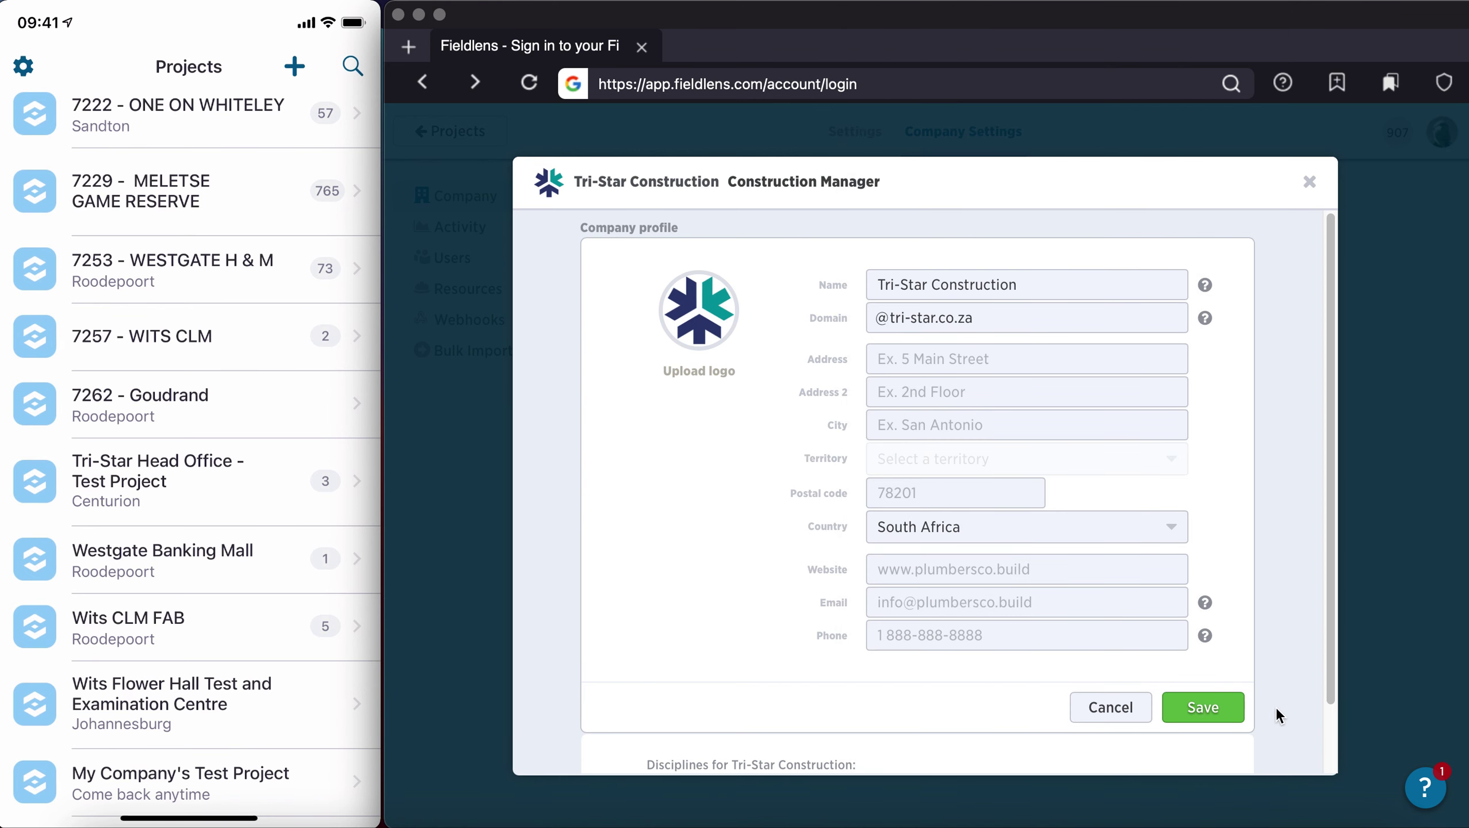
{"action": "left_click", "coordinate": [1225, 709]}
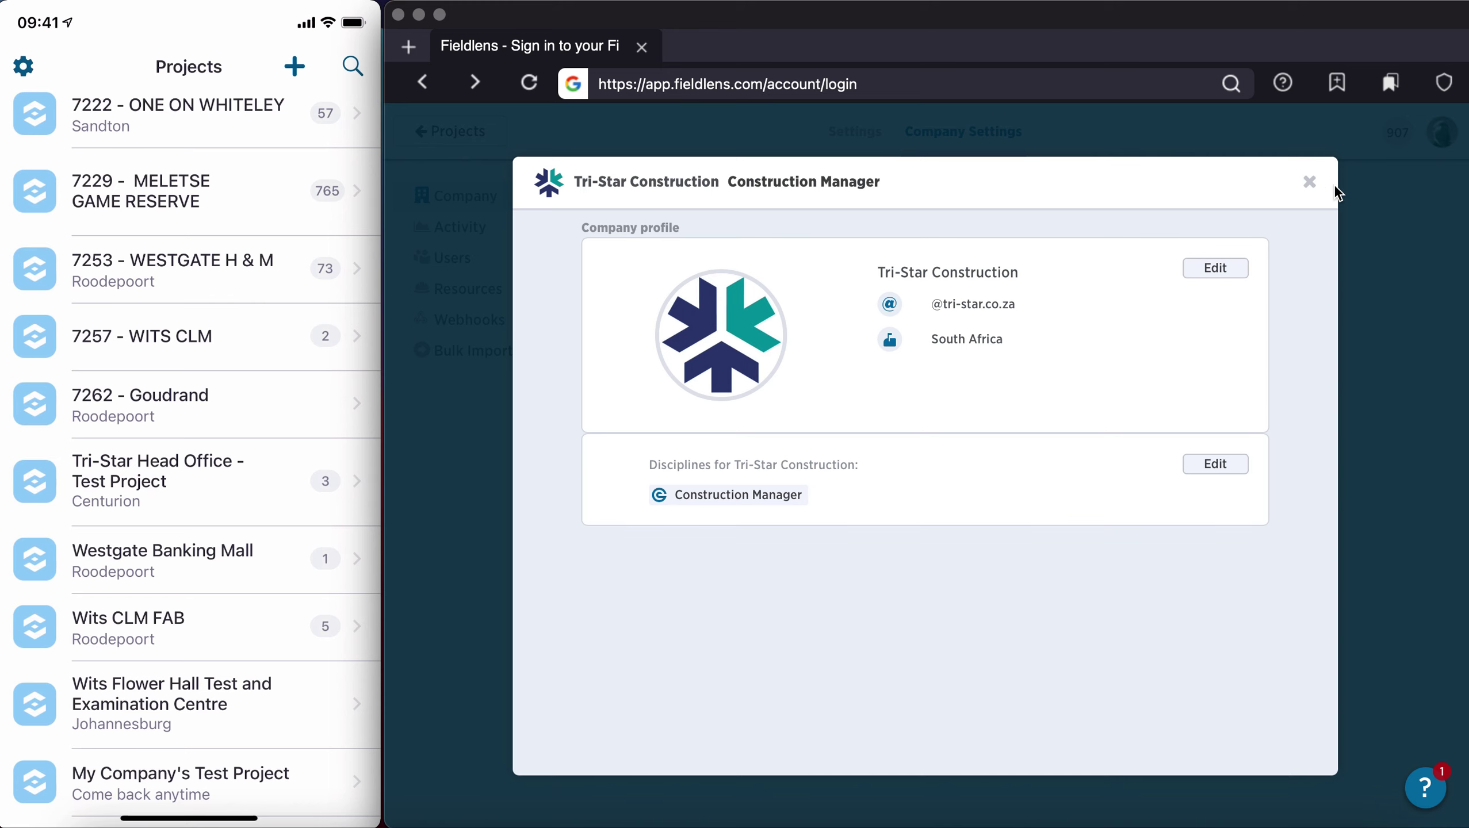
{"action": "left_click", "coordinate": [1311, 184]}
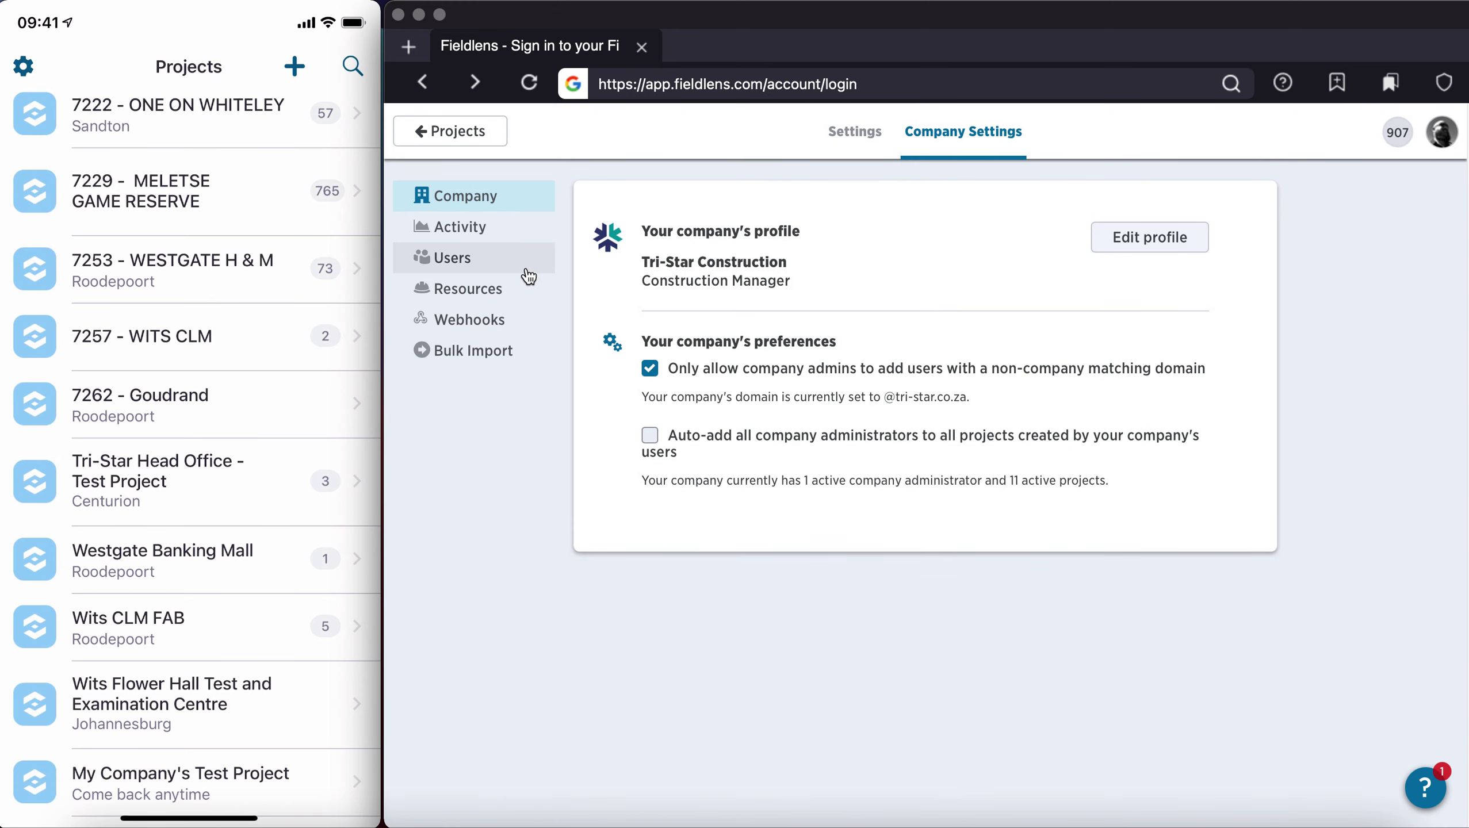
Examine the company's user activity, including today's posts, comments and reports, the licence usage and the company users table.
{"action": "left_click", "coordinate": [471, 227]}
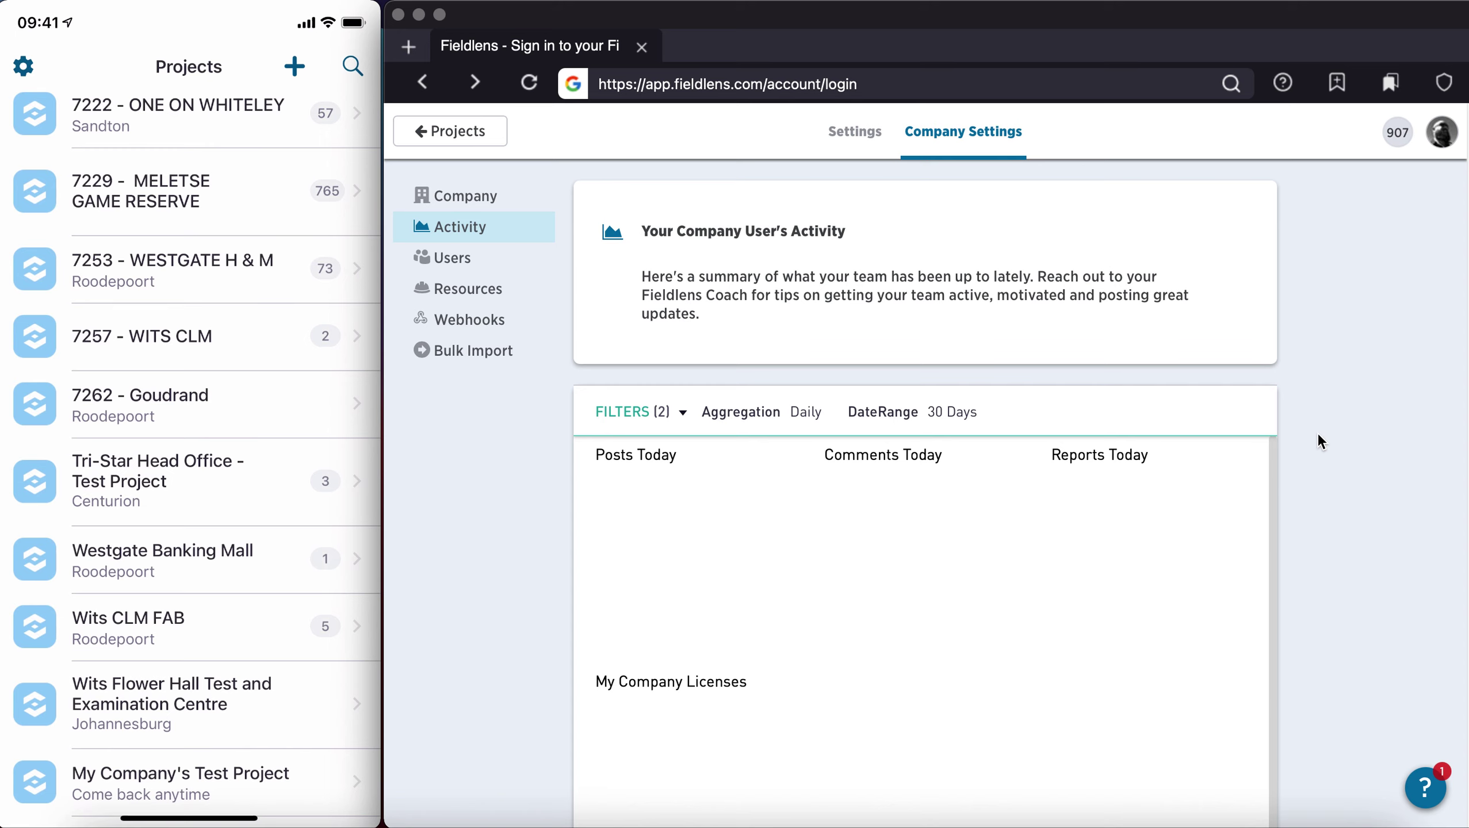
{"action": "scroll", "coordinate": [1317, 432], "scroll_direction": "down", "scroll_amount": 1}
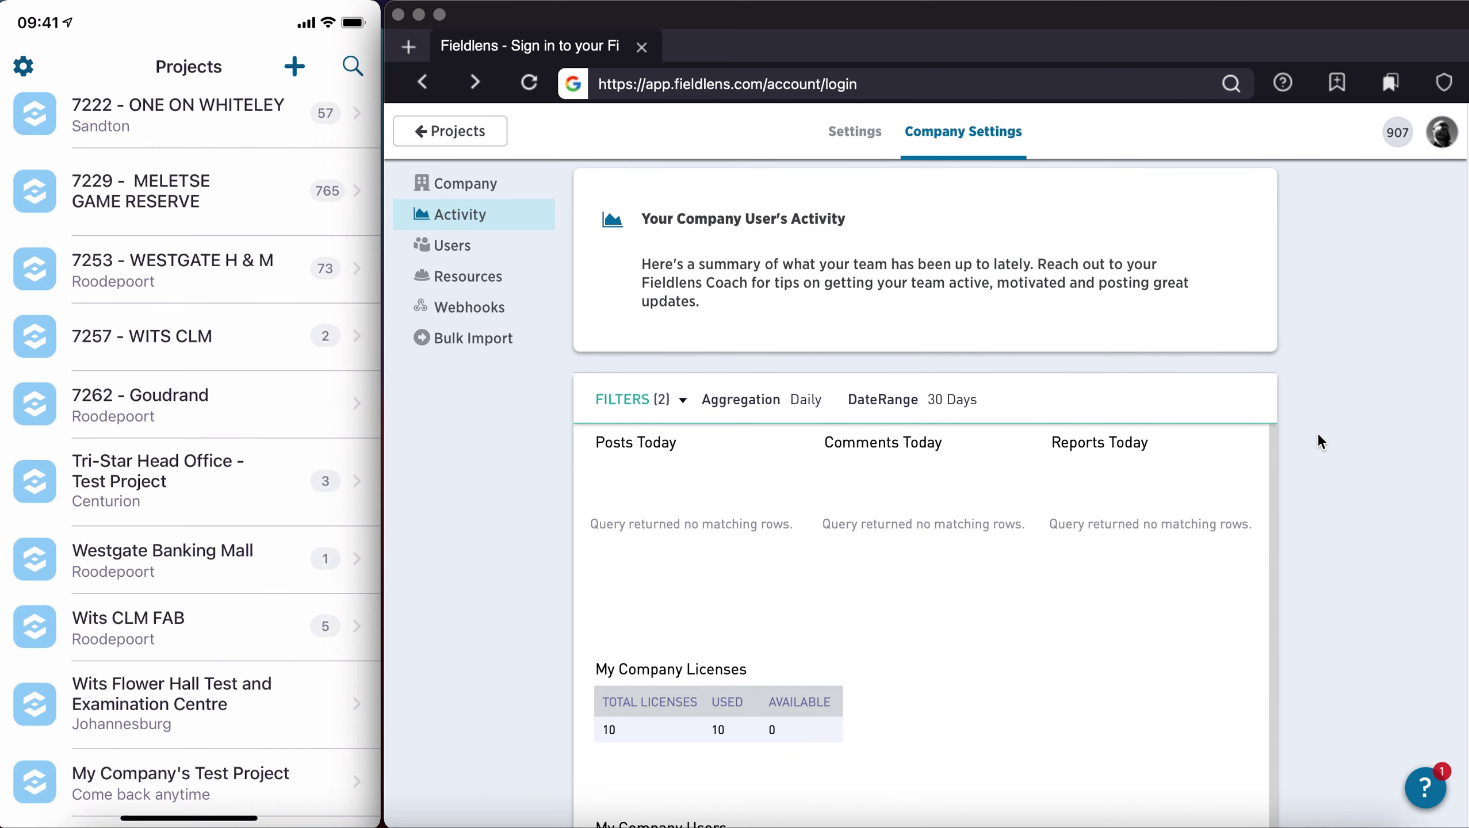
{"action": "scroll", "coordinate": [1318, 438], "scroll_direction": "down", "scroll_amount": 8}
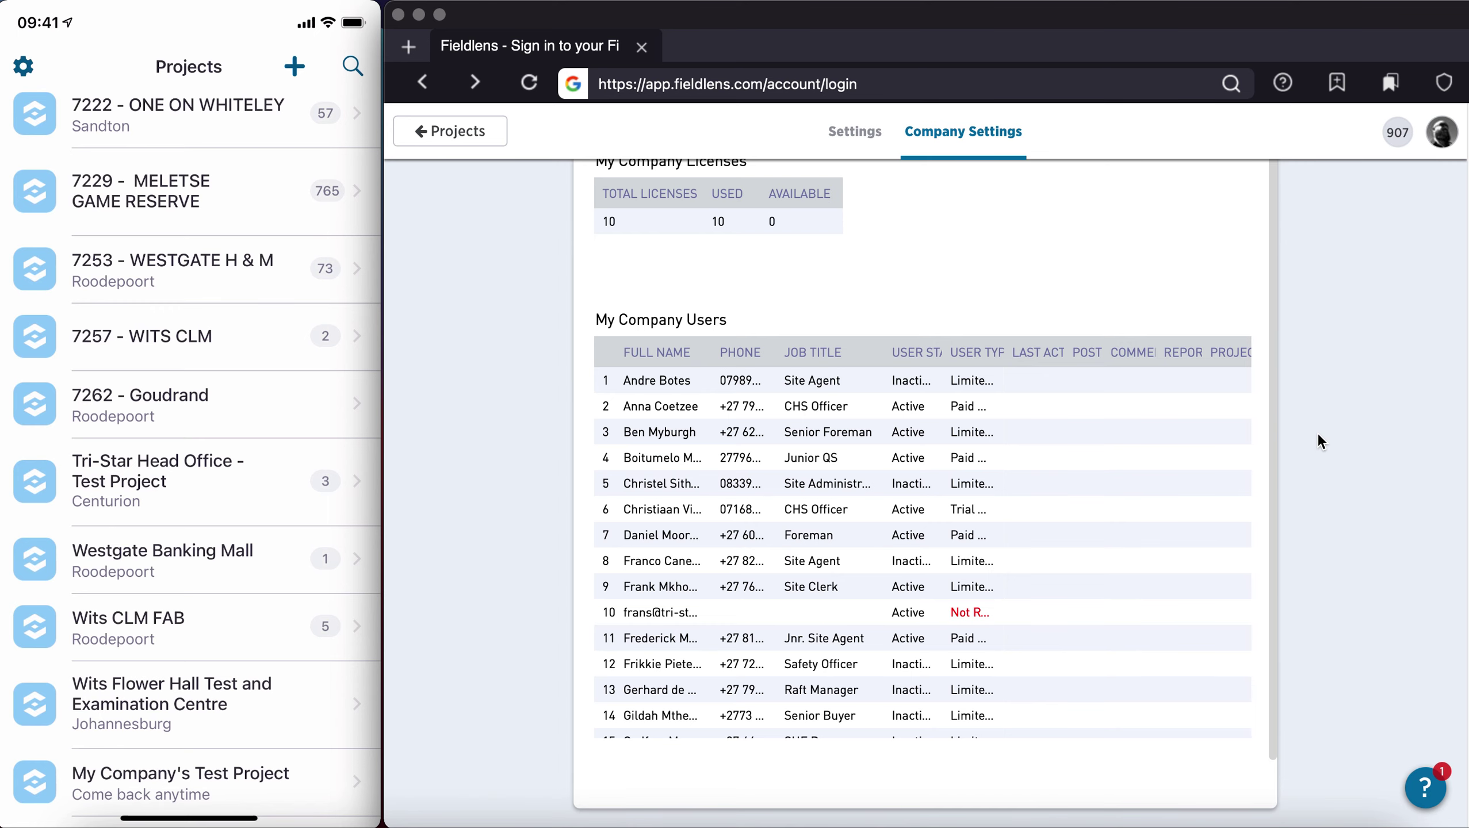
{"action": "scroll", "coordinate": [1319, 434], "scroll_direction": "up", "scroll_amount": 1}
{"action": "scroll", "coordinate": [1318, 435], "scroll_direction": "up", "scroll_amount": 8}
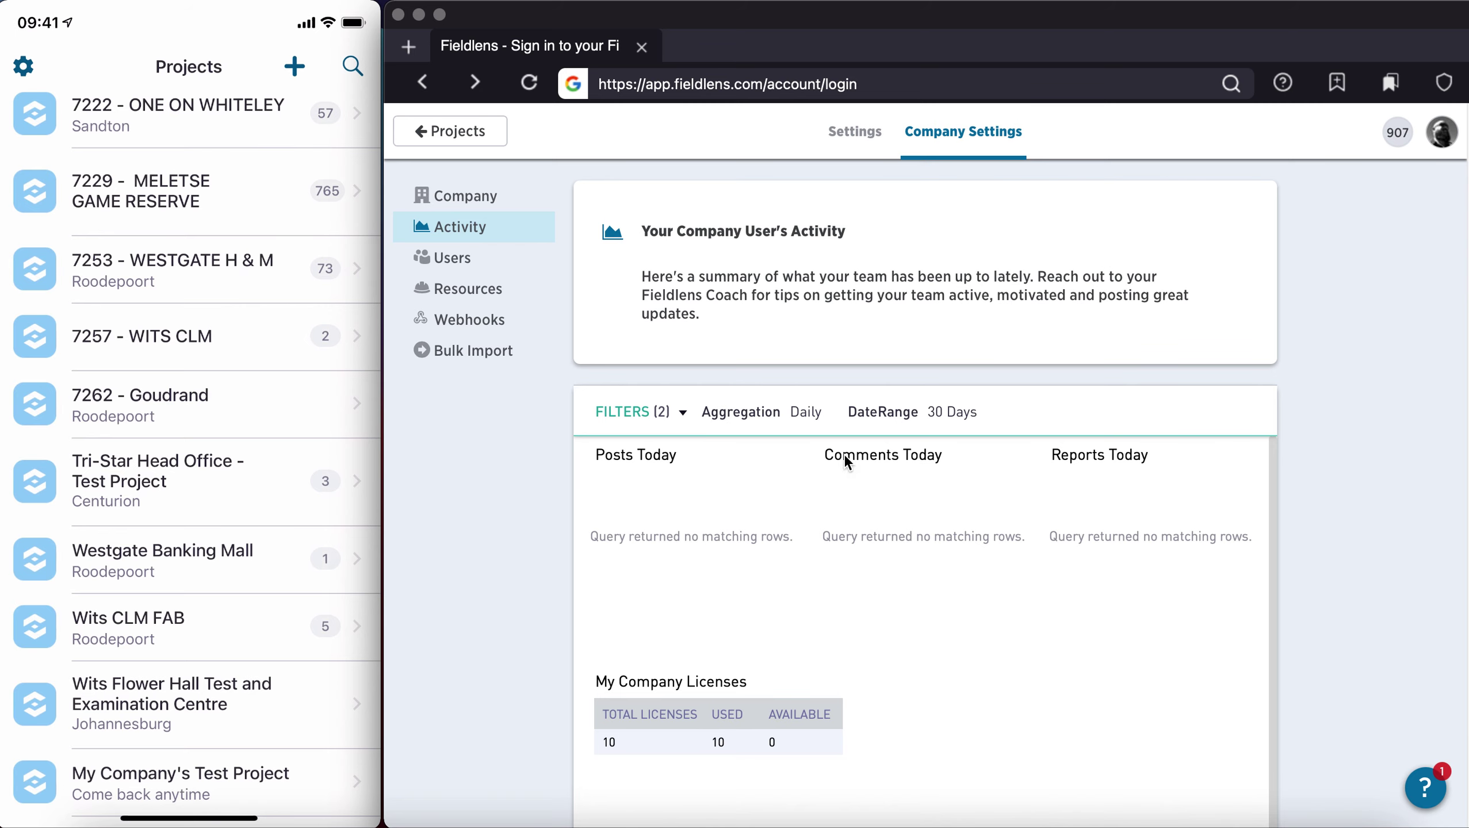
{"action": "scroll", "coordinate": [1172, 478], "scroll_direction": "down", "scroll_amount": 5}
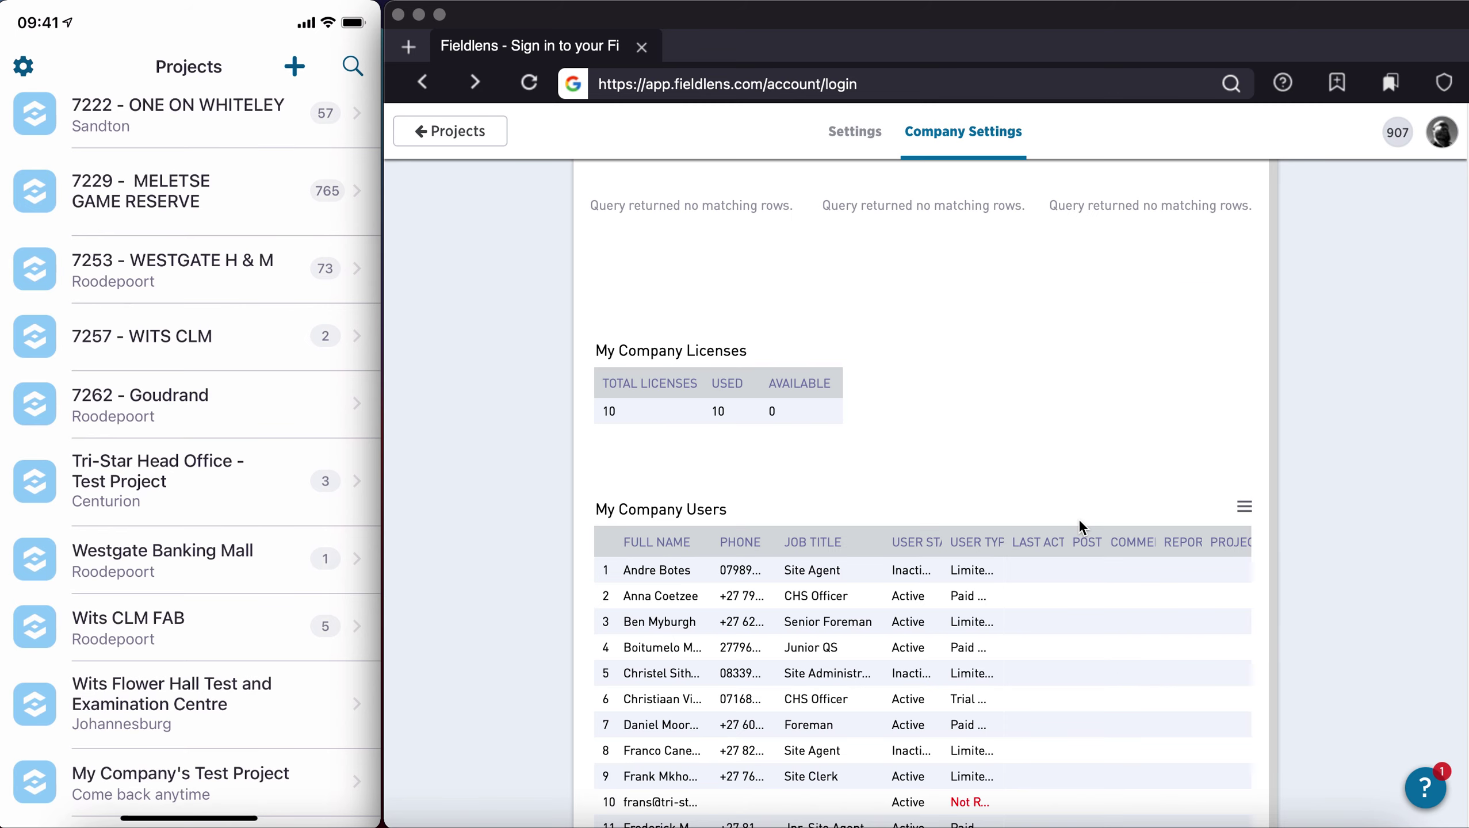
{"action": "scroll", "coordinate": [1070, 520], "scroll_direction": "down", "scroll_amount": 3}
{"action": "scroll", "coordinate": [852, 412], "scroll_direction": "up", "scroll_amount": 8}
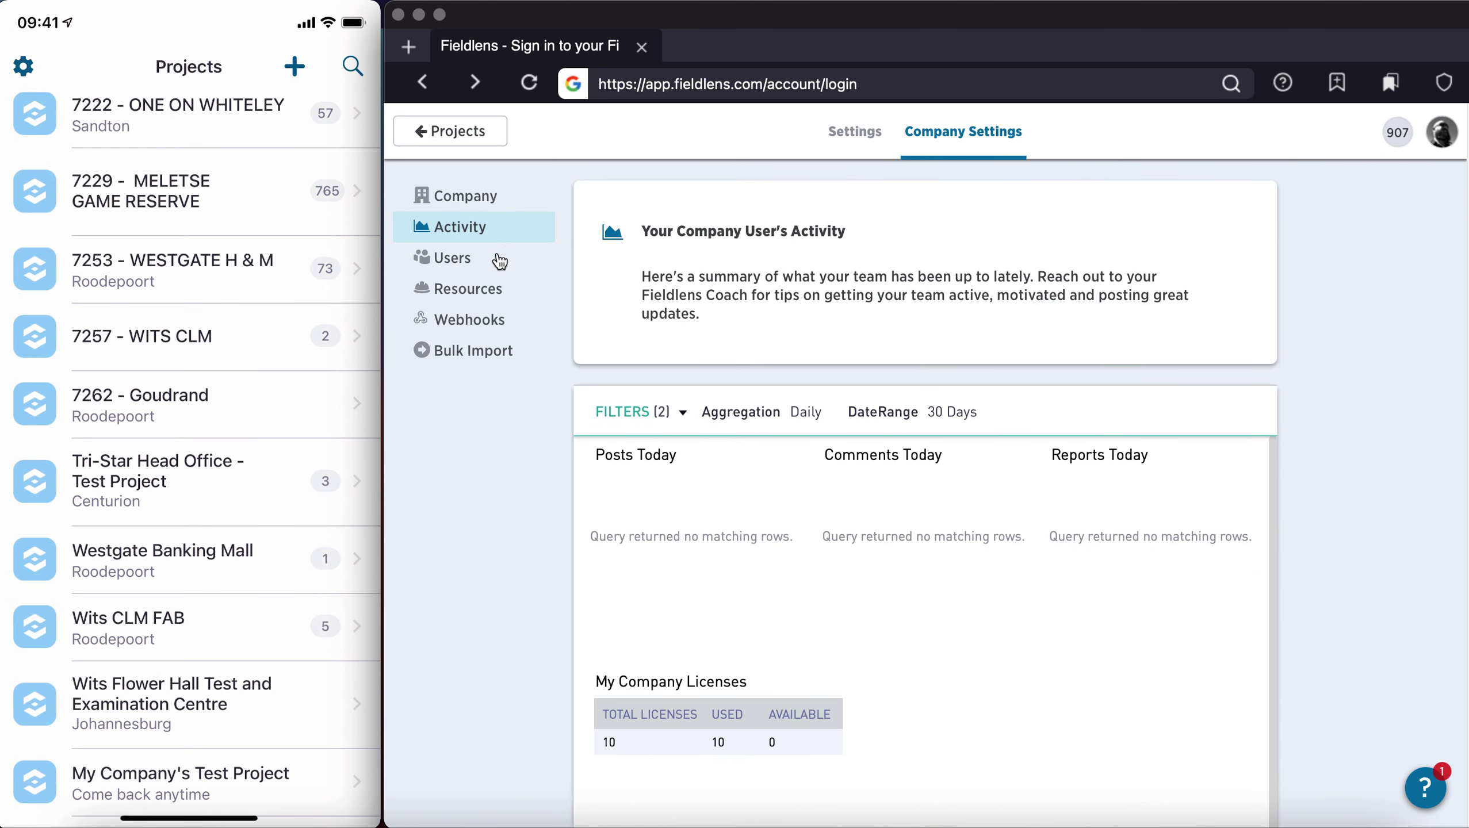
{"action": "scroll", "coordinate": [1138, 564], "scroll_direction": "down", "scroll_amount": 8}
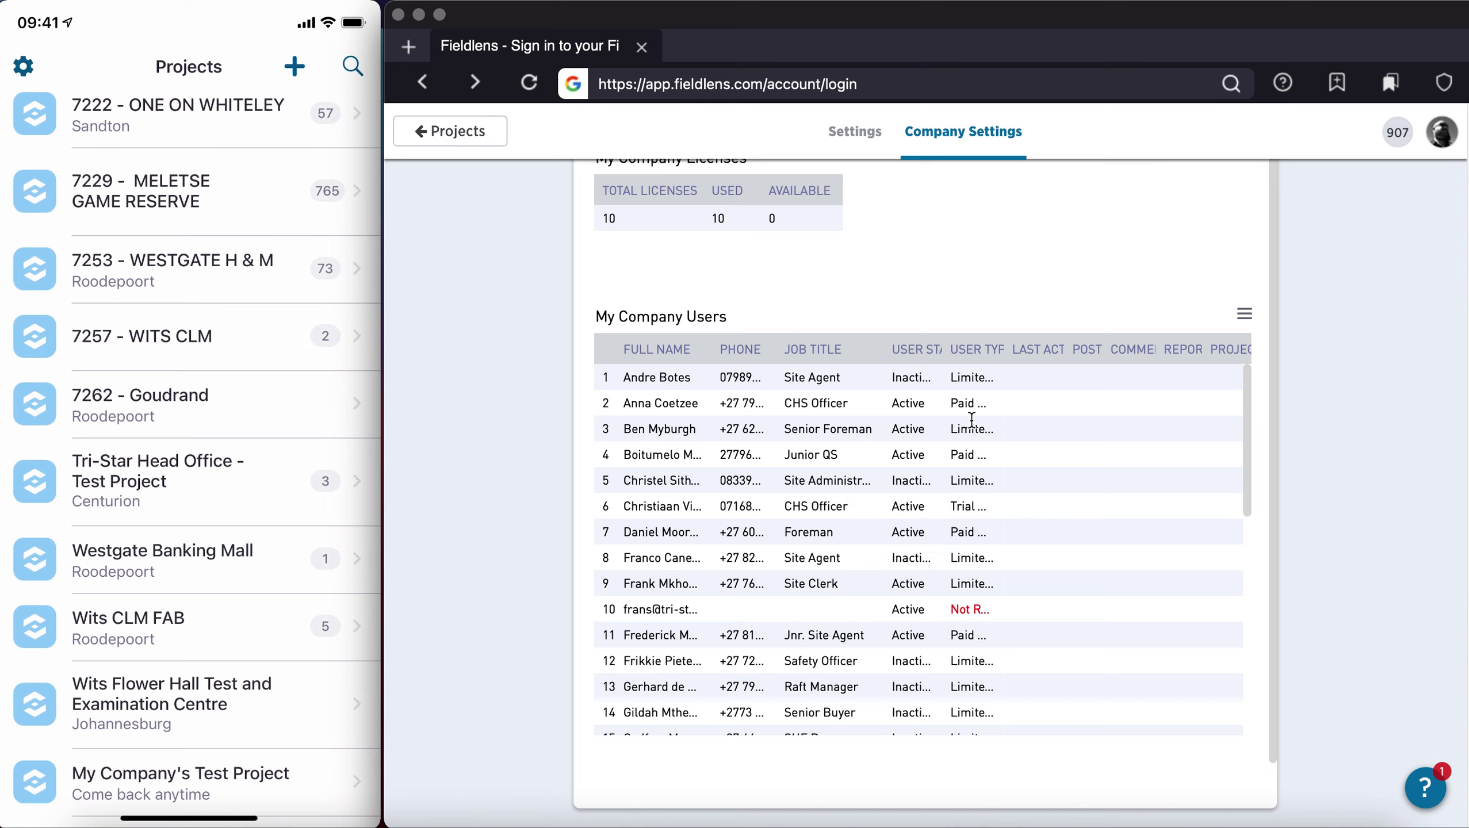
{"action": "scroll", "coordinate": [943, 610], "scroll_direction": "up", "scroll_amount": 1}
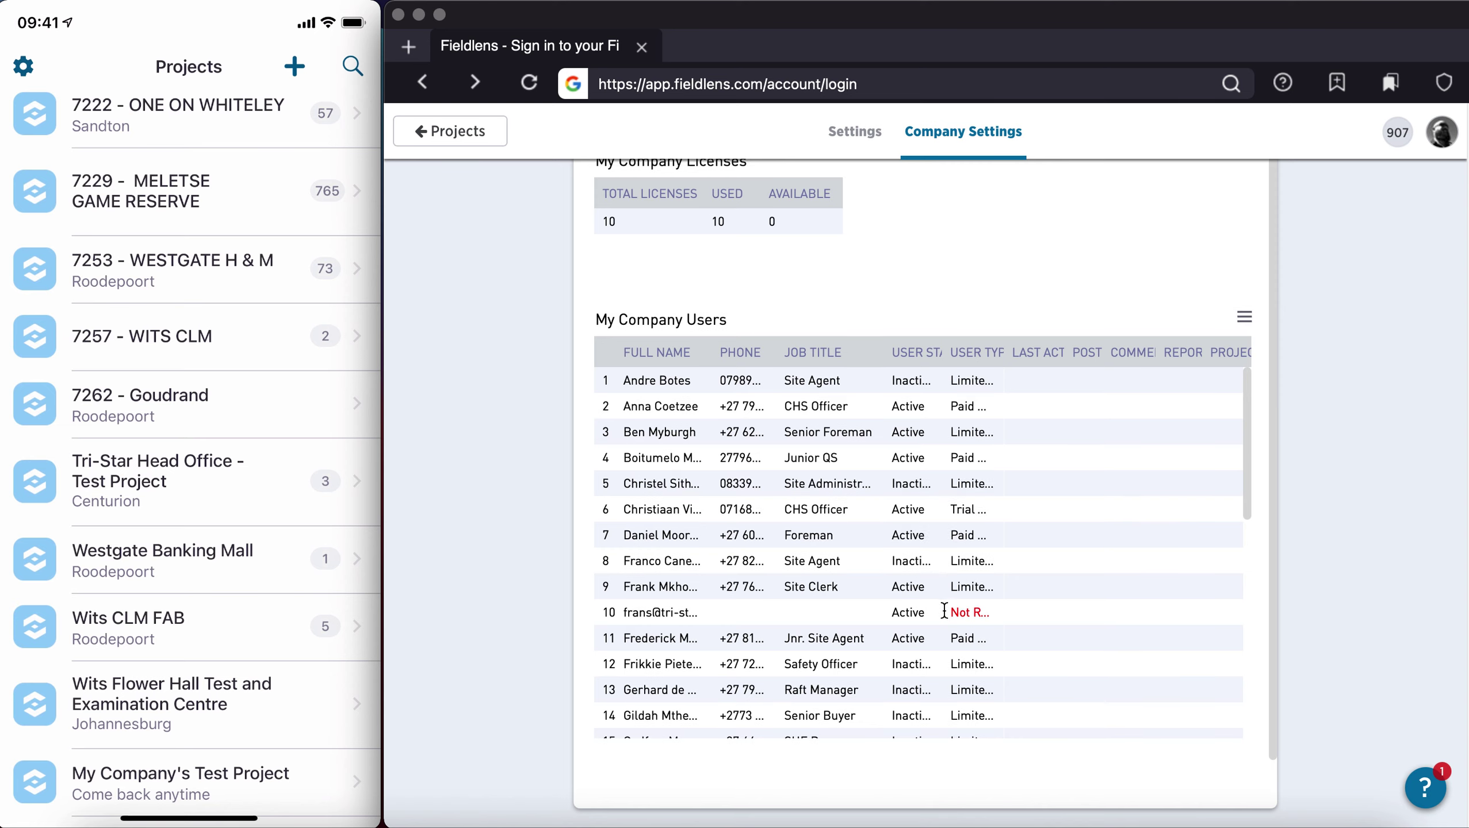
{"action": "scroll", "coordinate": [944, 610], "scroll_direction": "up", "scroll_amount": 10}
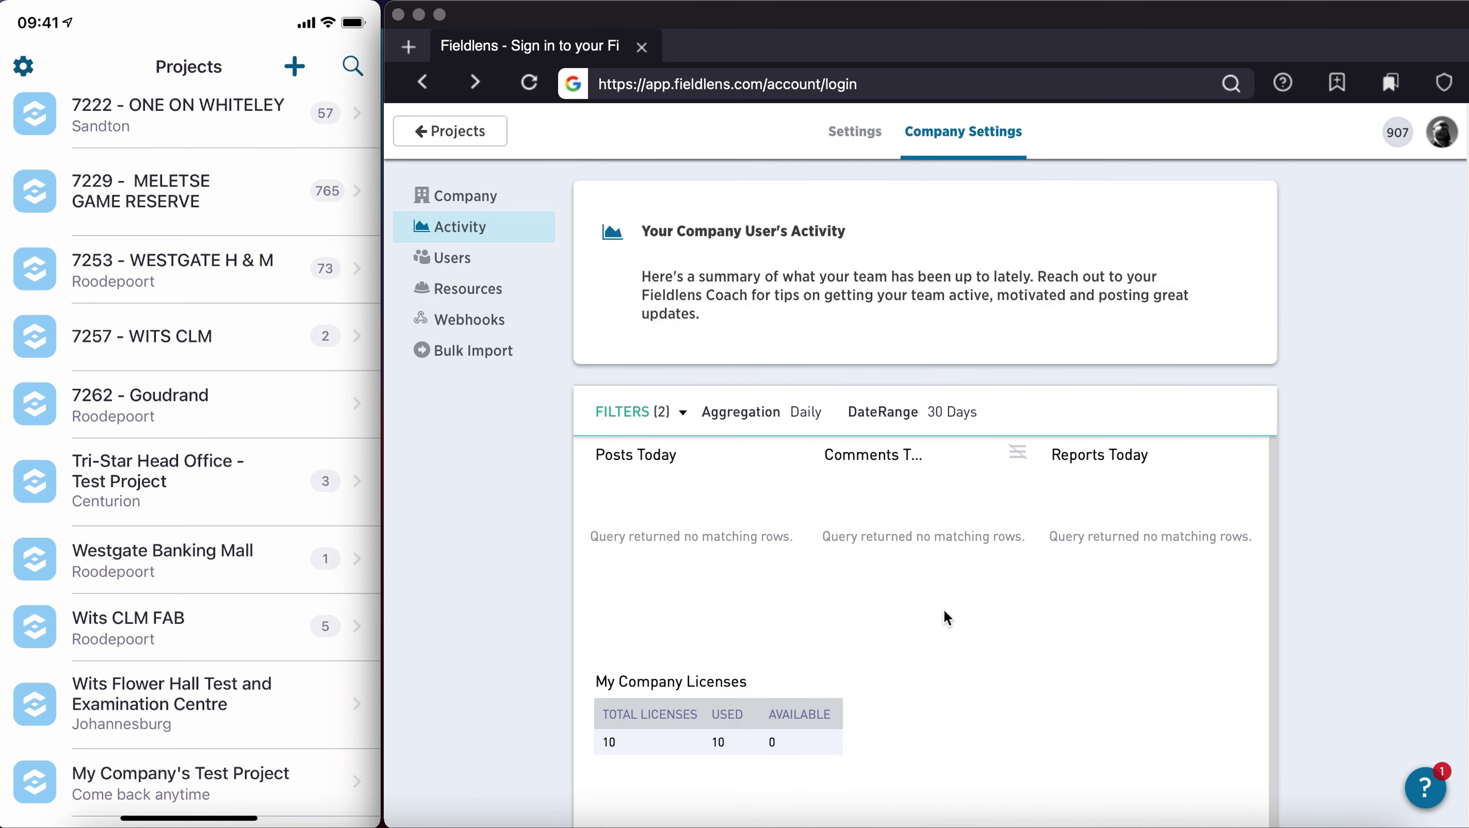
Review the company's active users, the user status filter options and the edit mode for removing users, without removing anyone.
{"action": "left_click", "coordinate": [482, 271]}
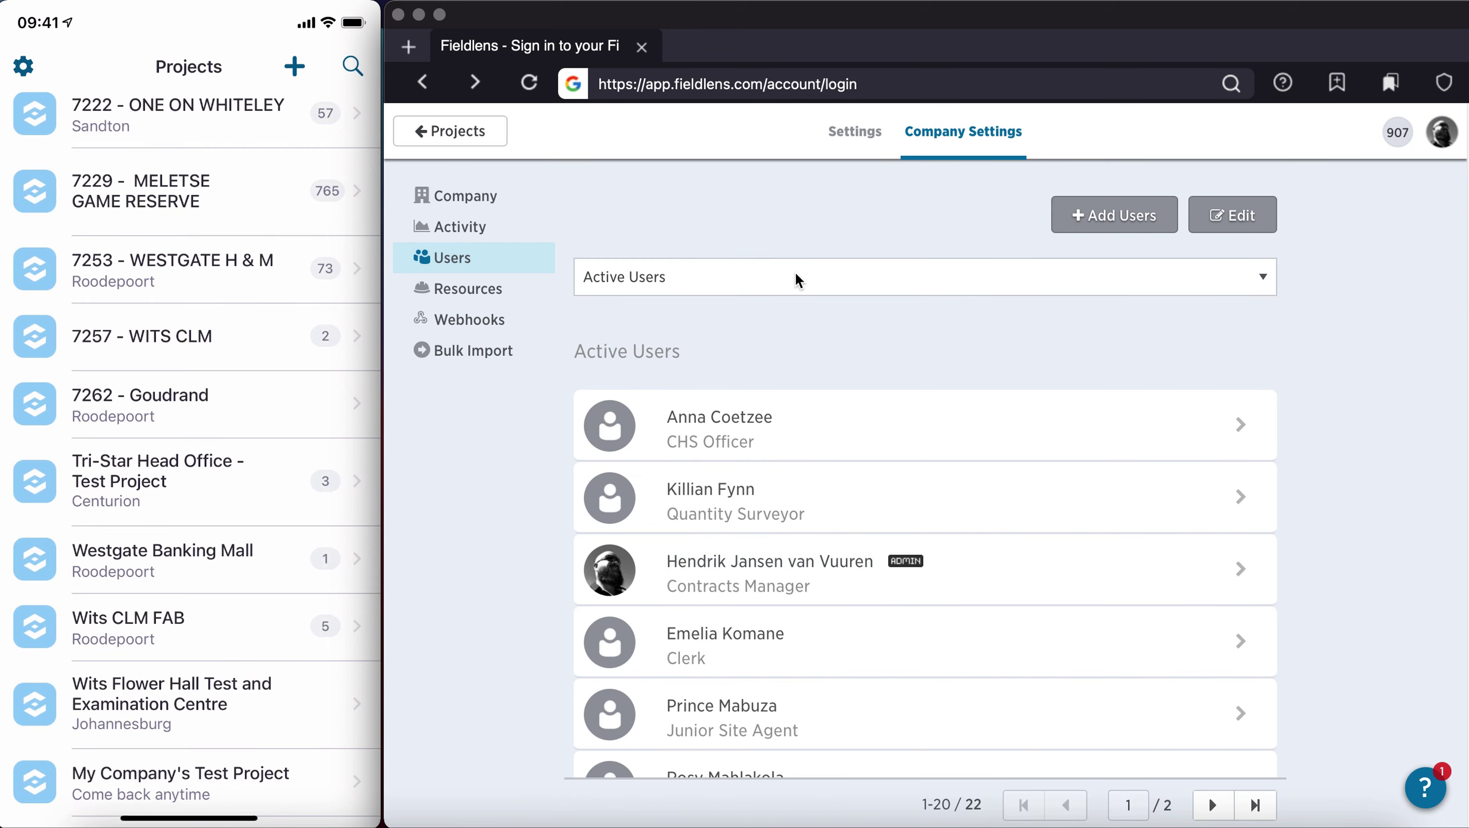
{"action": "left_click", "coordinate": [825, 277]}
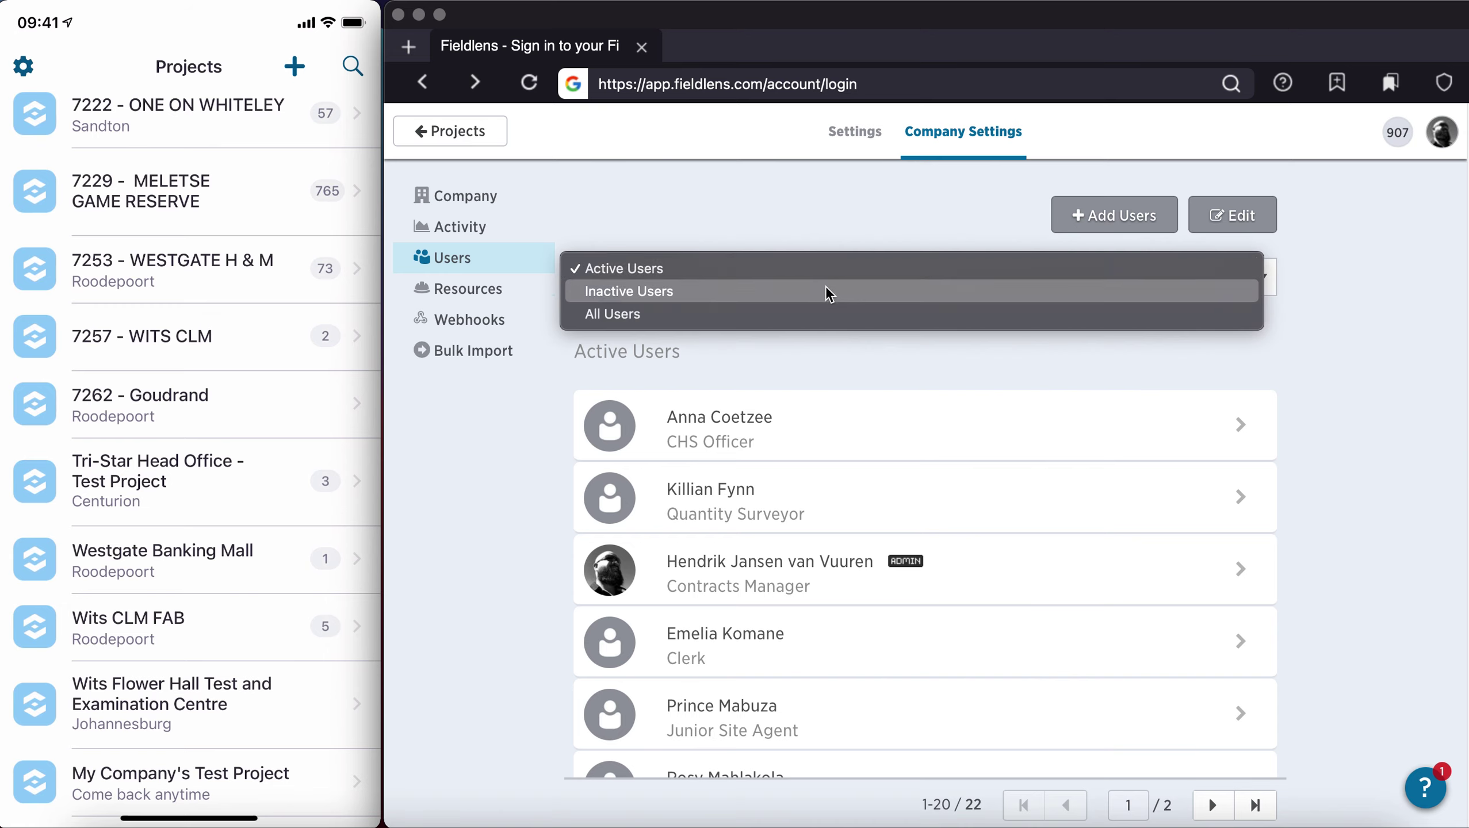
{"action": "left_click", "coordinate": [1327, 304]}
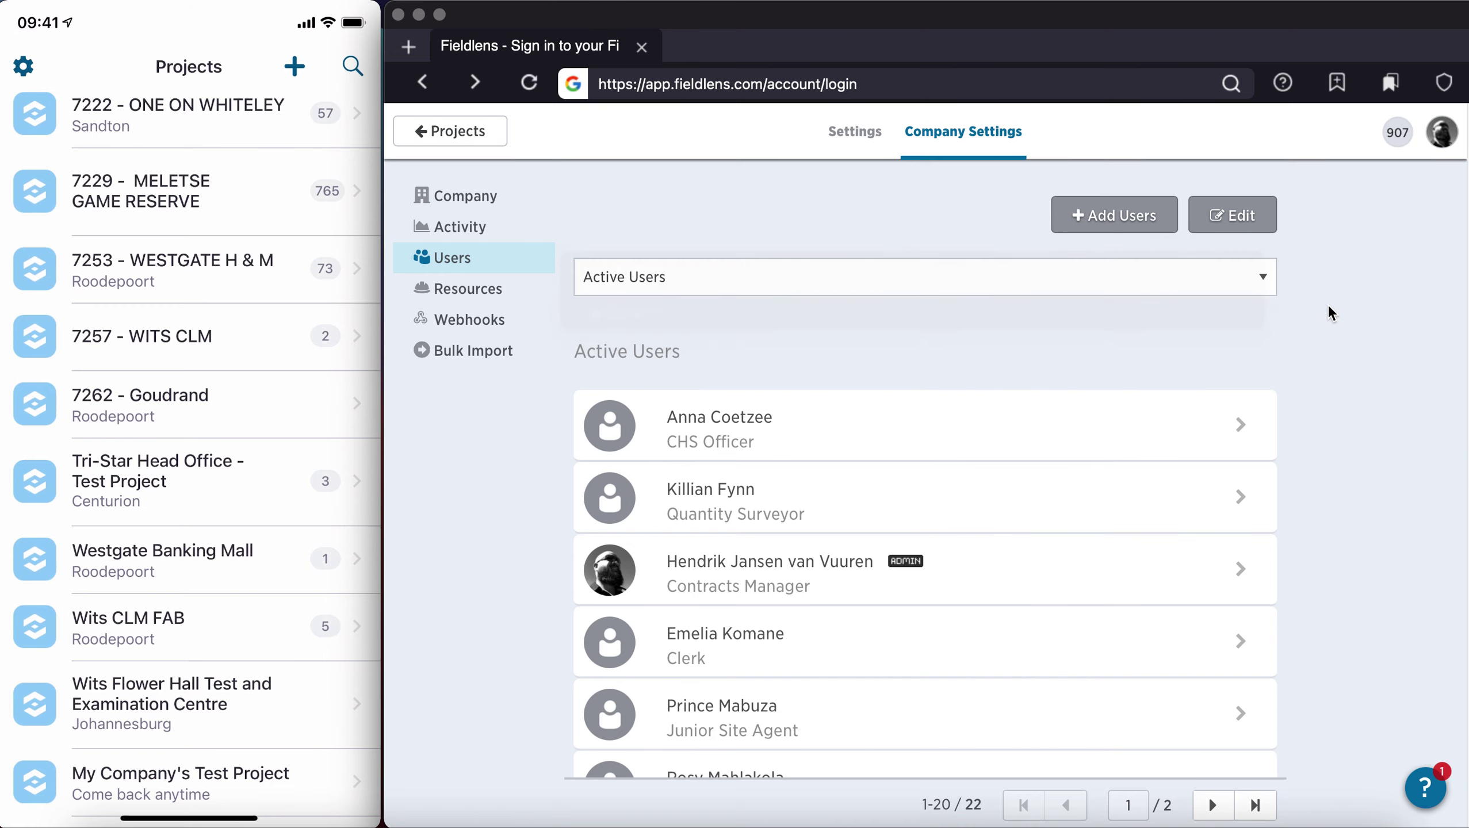
{"action": "scroll", "coordinate": [1418, 349], "scroll_direction": "down", "scroll_amount": 10}
{"action": "scroll", "coordinate": [1417, 348], "scroll_direction": "up", "scroll_amount": 10}
{"action": "left_click", "coordinate": [1242, 226]}
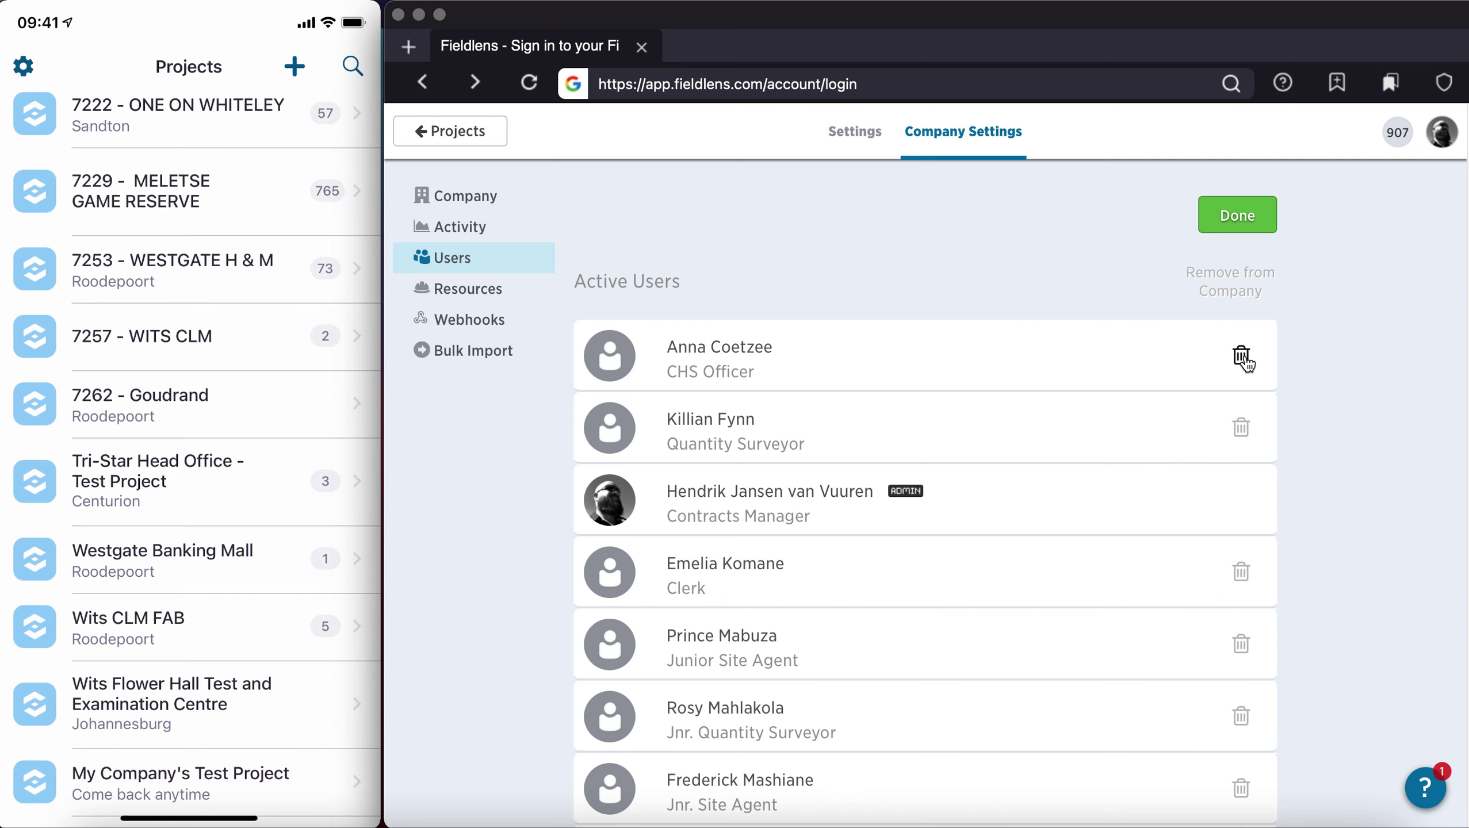
{"action": "left_click", "coordinate": [1251, 227]}
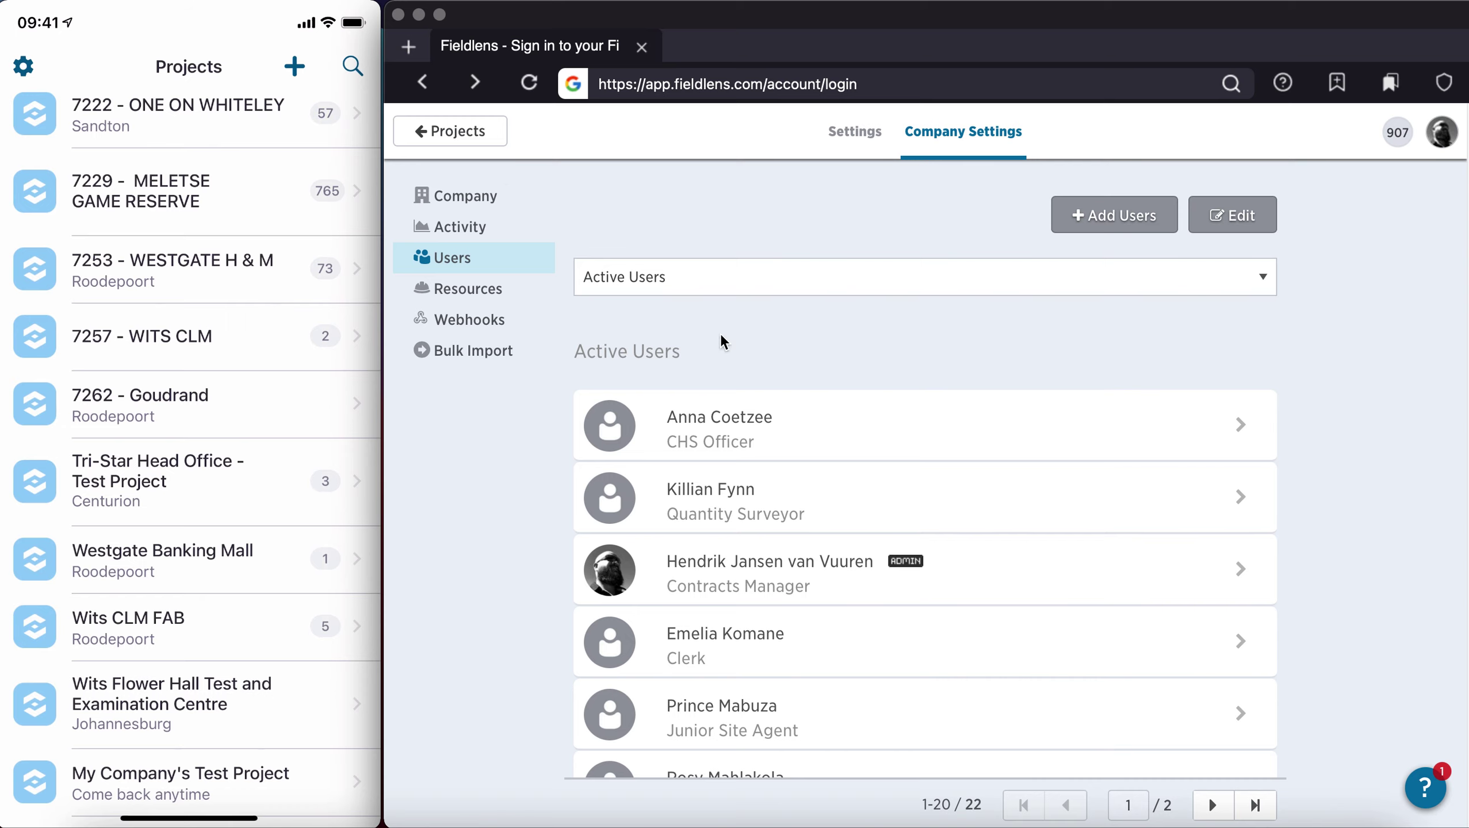
Open the company's resources settings.
{"action": "left_click", "coordinate": [484, 296]}
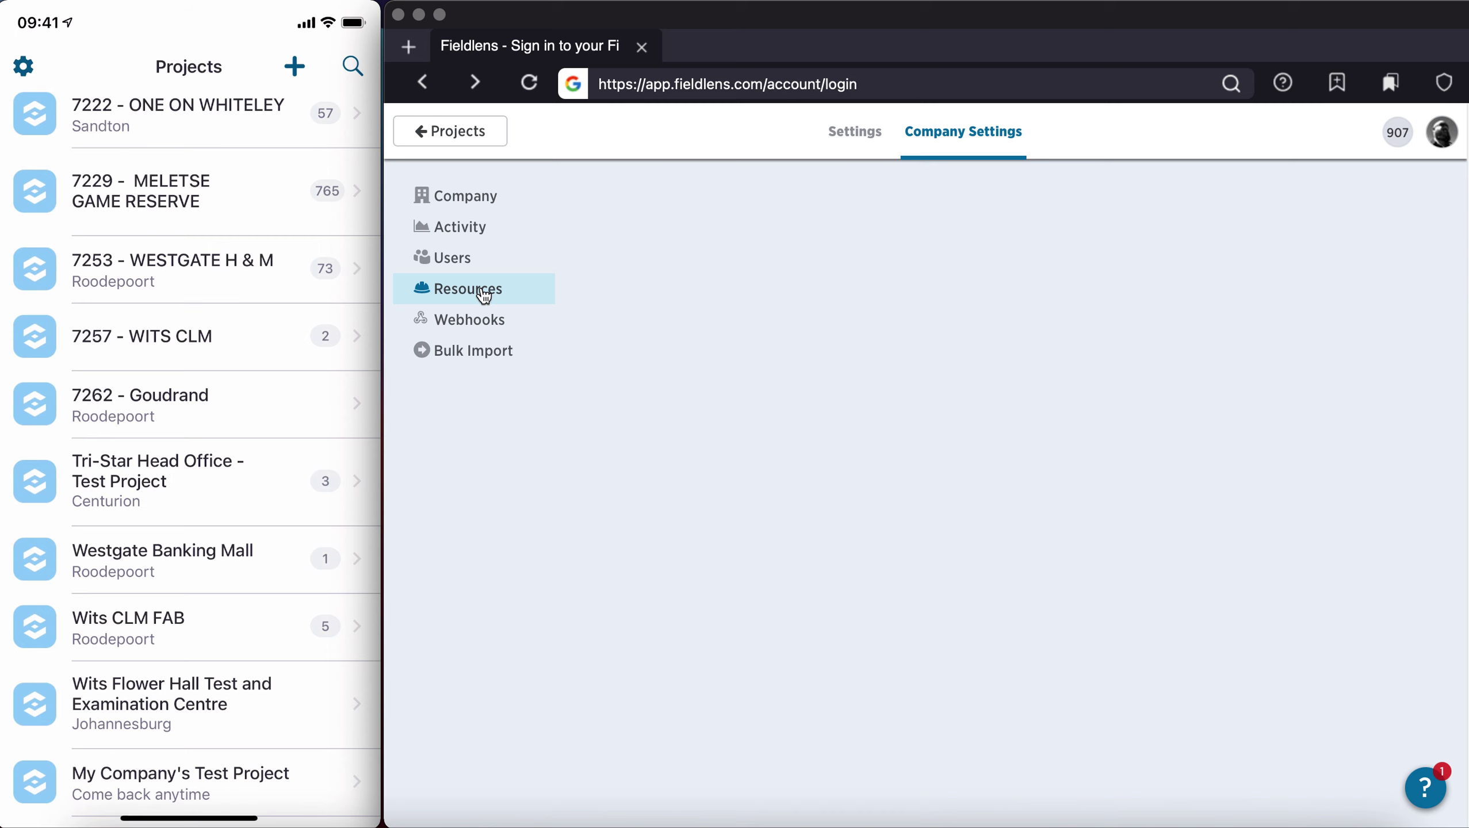